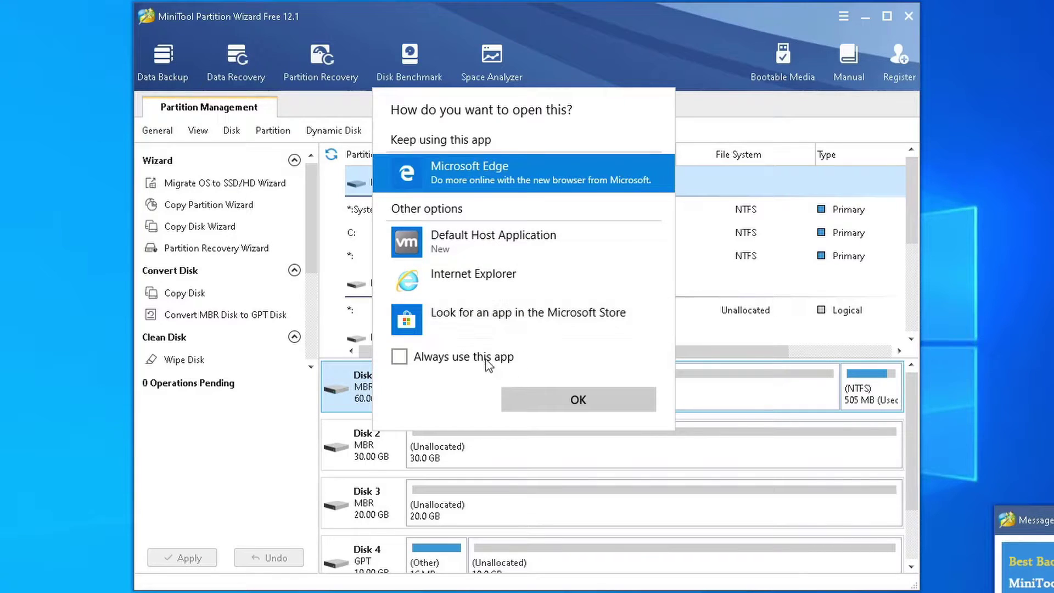
- Choose Default Host Application as the program for opening the link, without making it the permanent choice
left_click(492, 257)
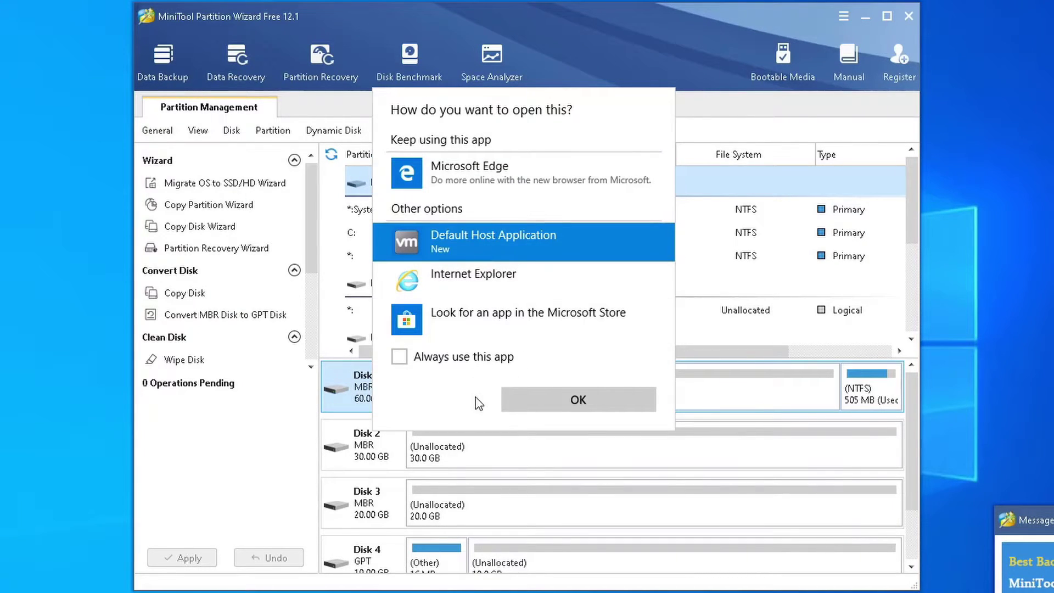
left_click(527, 398)
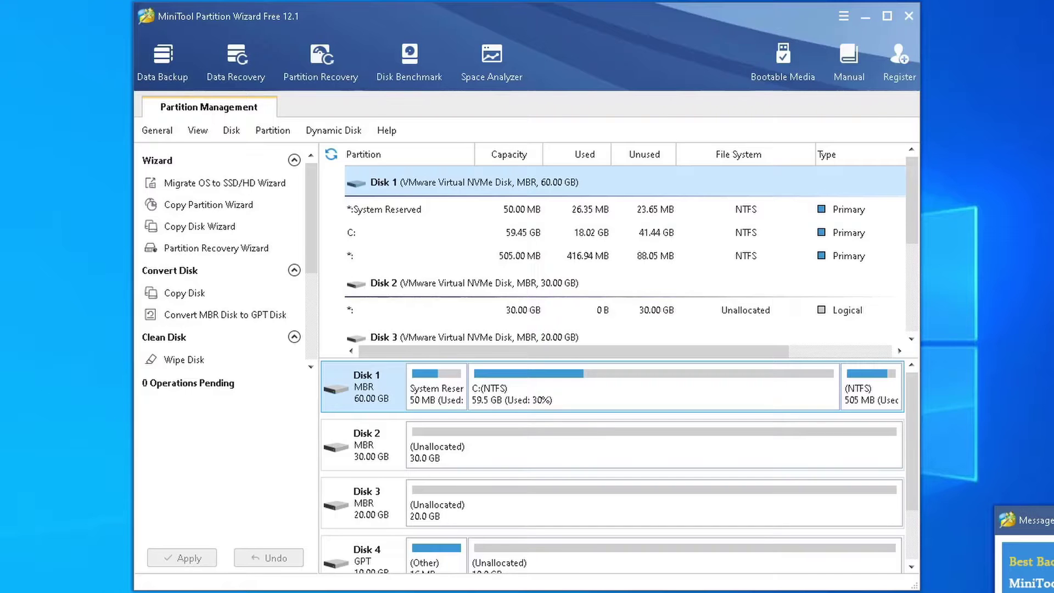
left_click(886, 16)
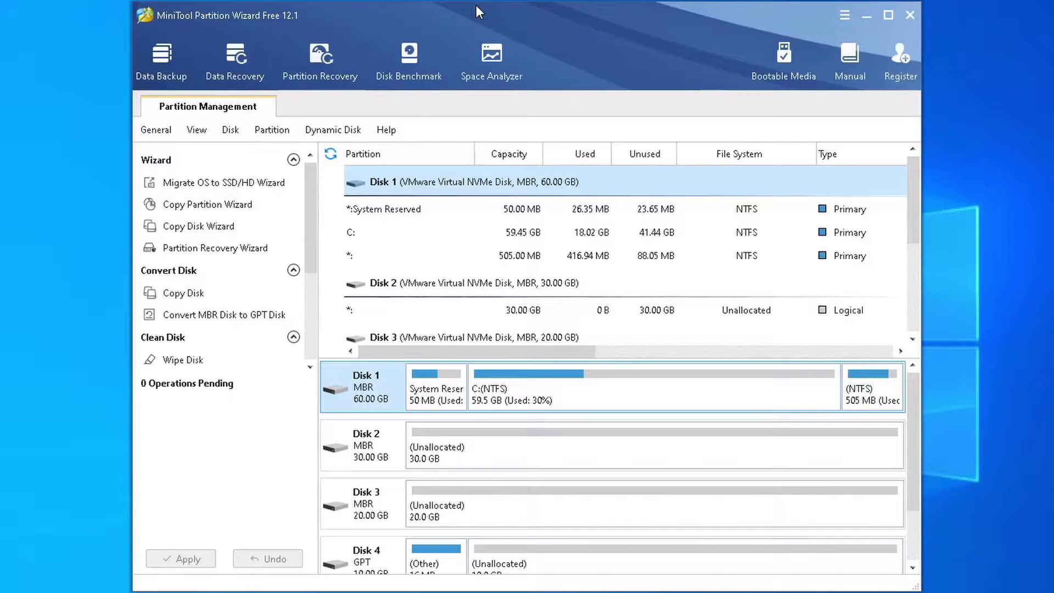
- View the program's version information and check whether an update is available
left_click(845, 15)
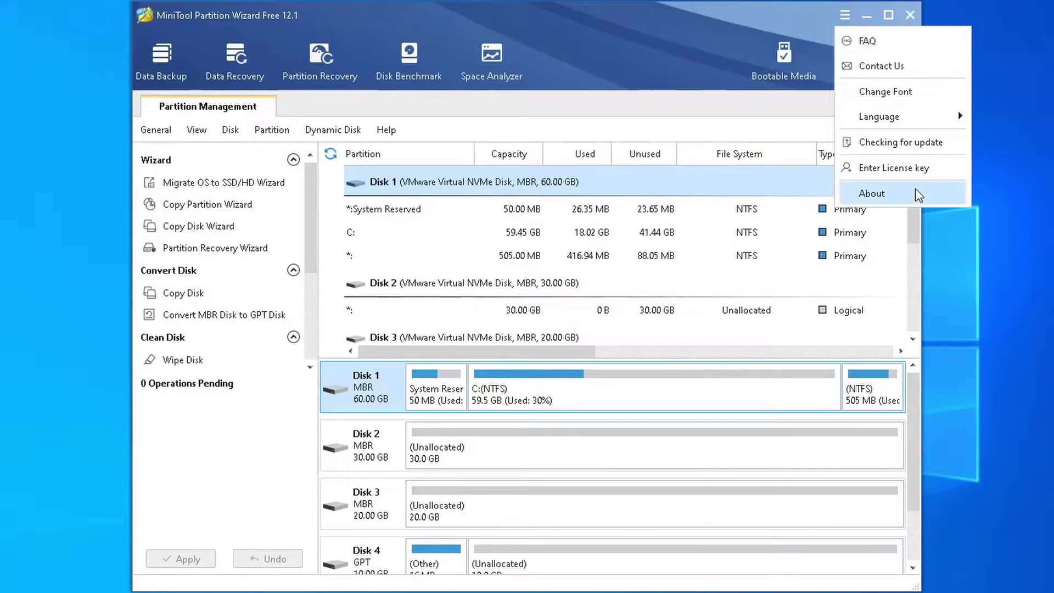
left_click(917, 203)
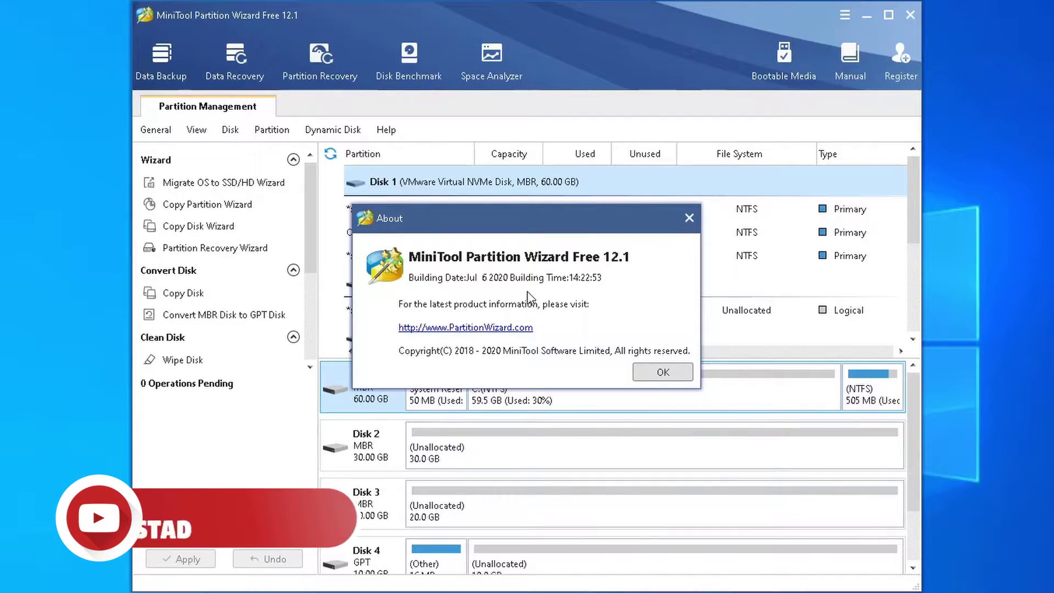
left_click(660, 371)
left_click(845, 16)
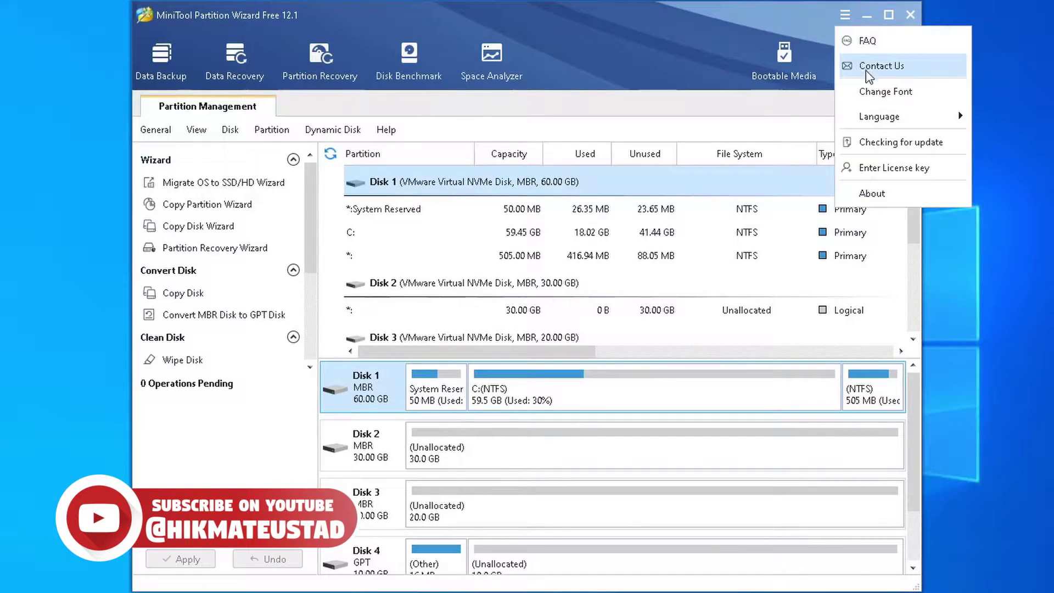
left_click(877, 140)
left_click(524, 333)
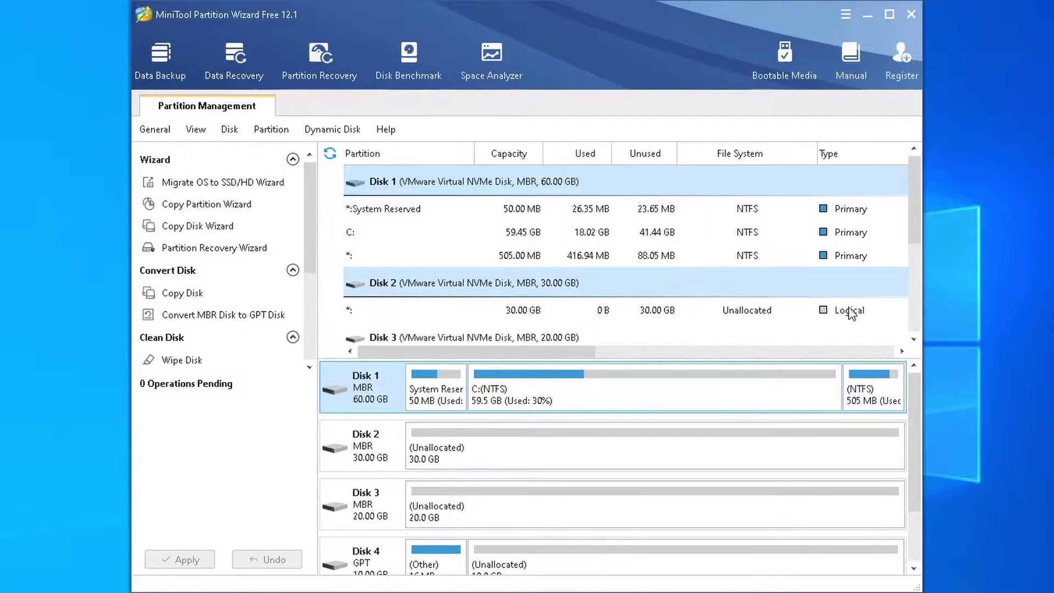
- Look through the full disk list, maximize the program window and widen the Partition column
scroll(848, 311, "down", 1)
scroll(851, 318, "down", 1)
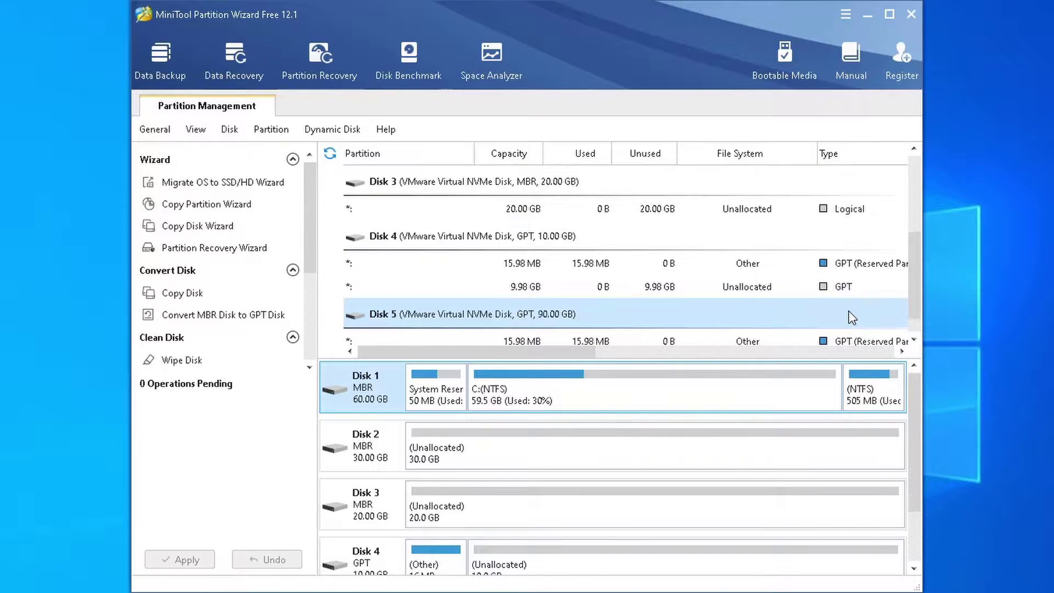
scroll(850, 296, "down", 2)
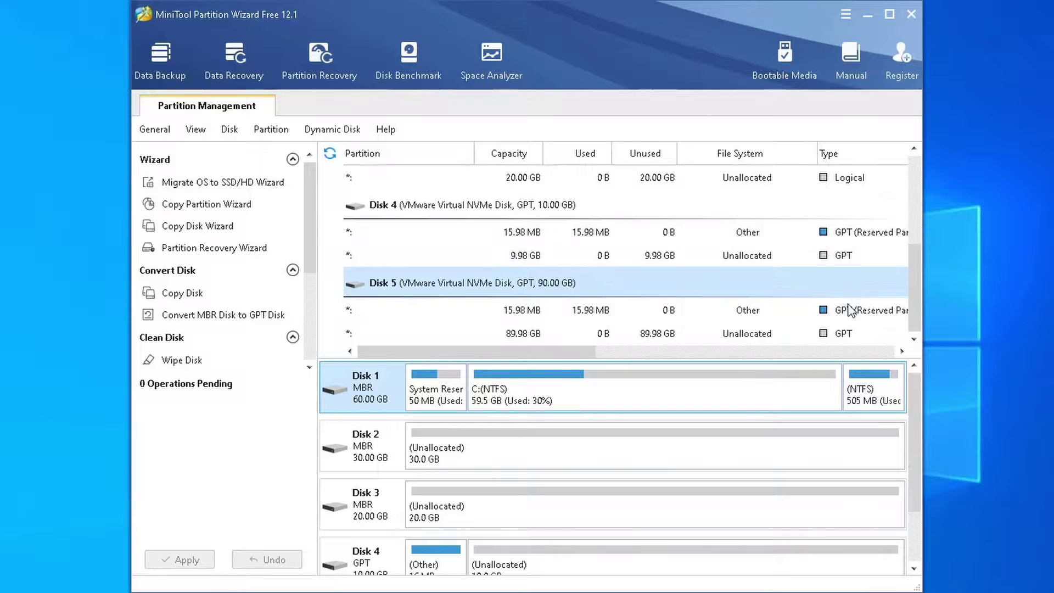
scroll(847, 318, "up", 4)
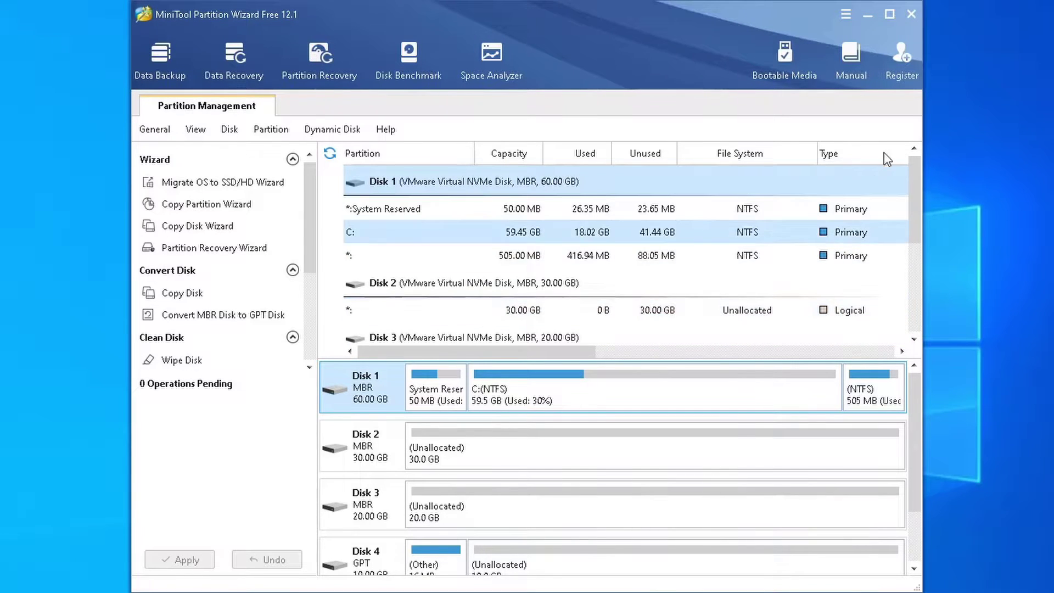
left_click(898, 13)
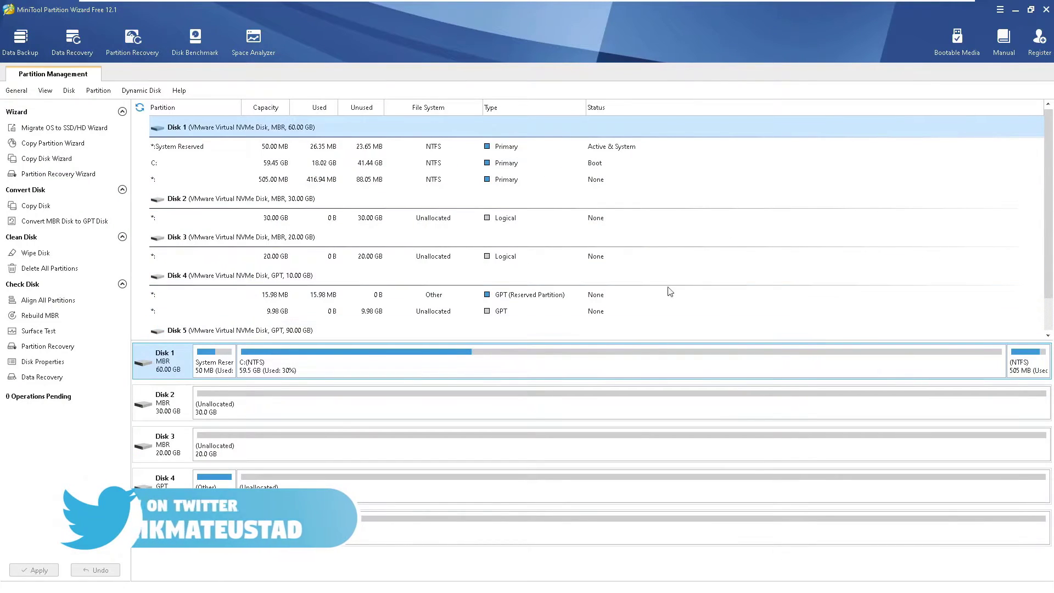
left_click_drag(291, 108, 405, 109)
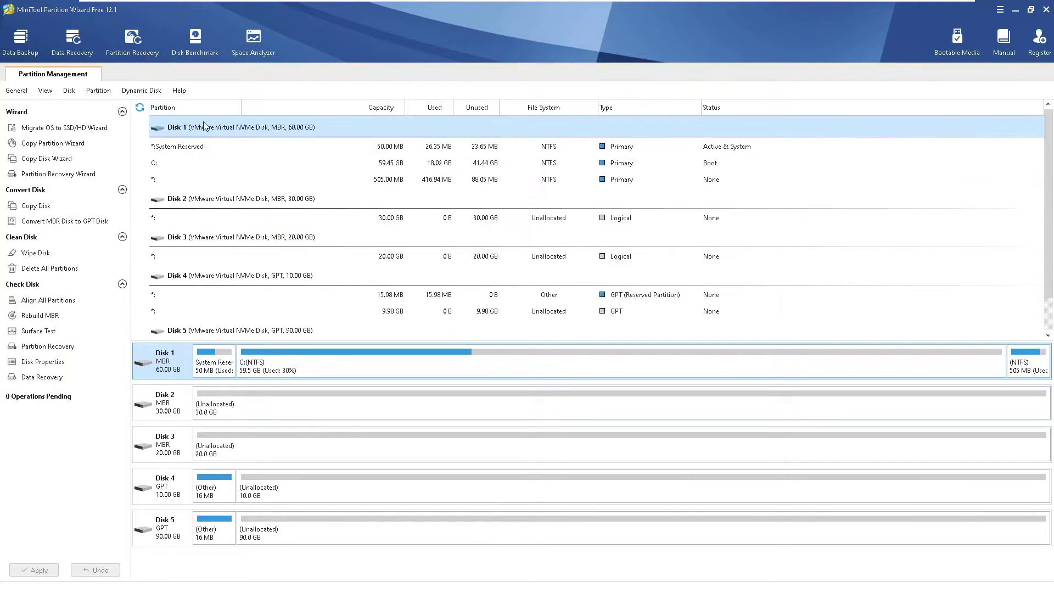
- Examine each partition and unallocated space on Disks 1 to 5, including its capacity, type and status
left_click(193, 151)
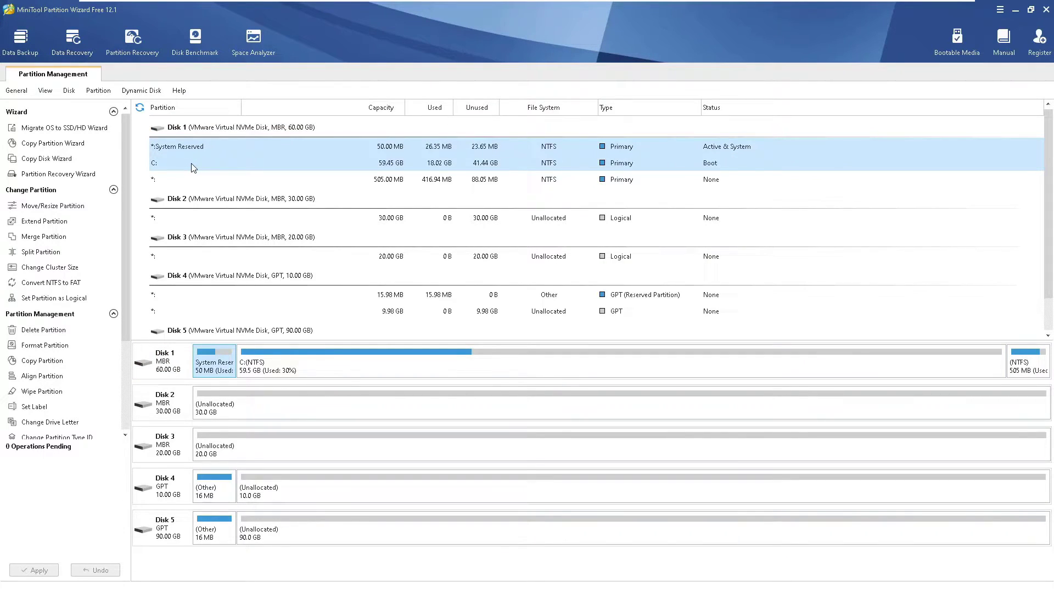
left_click(193, 167)
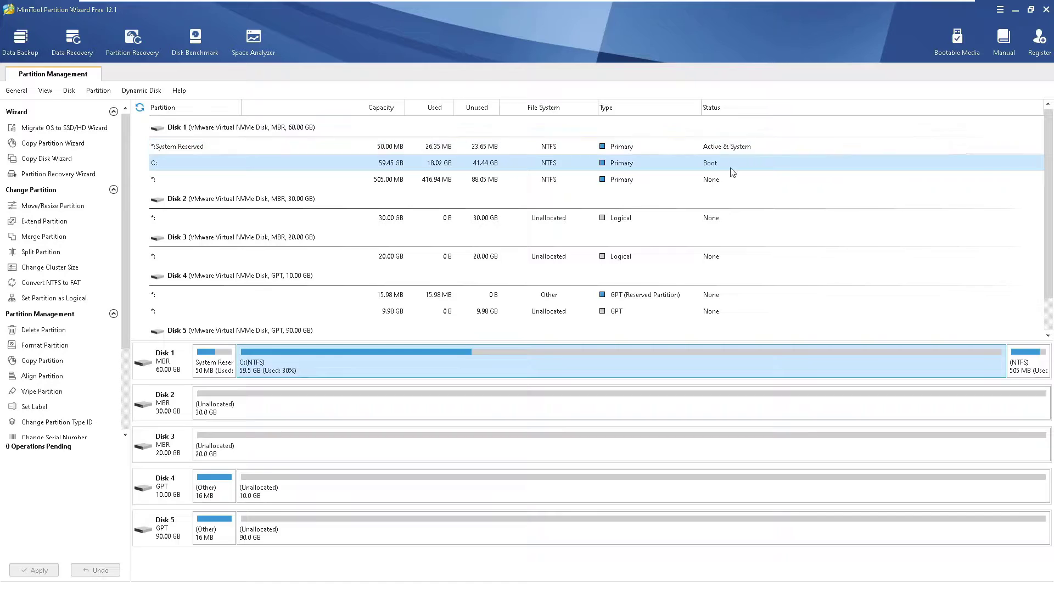
left_click(285, 181)
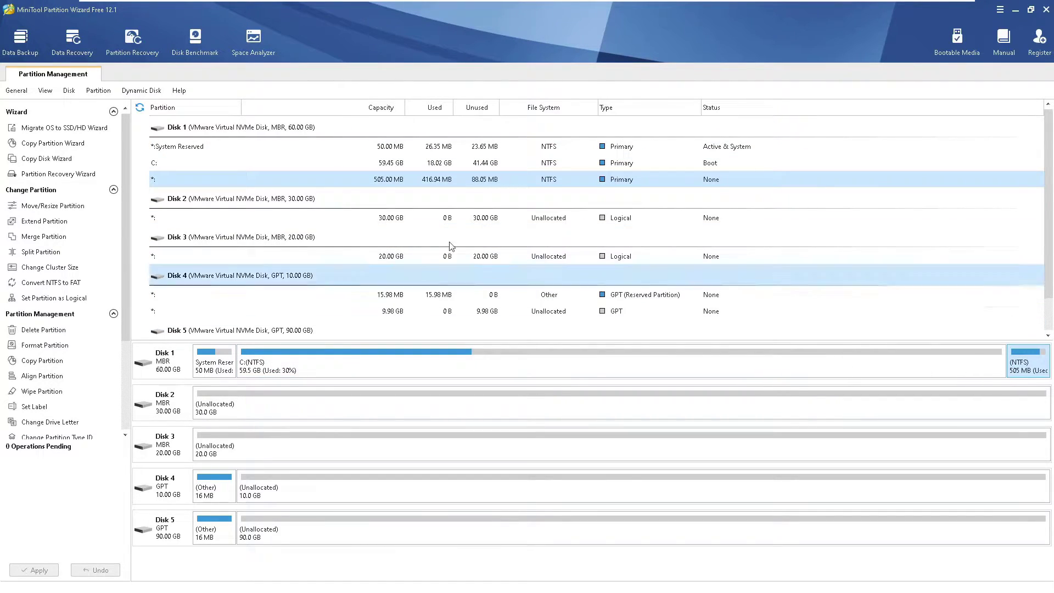
left_click(236, 222)
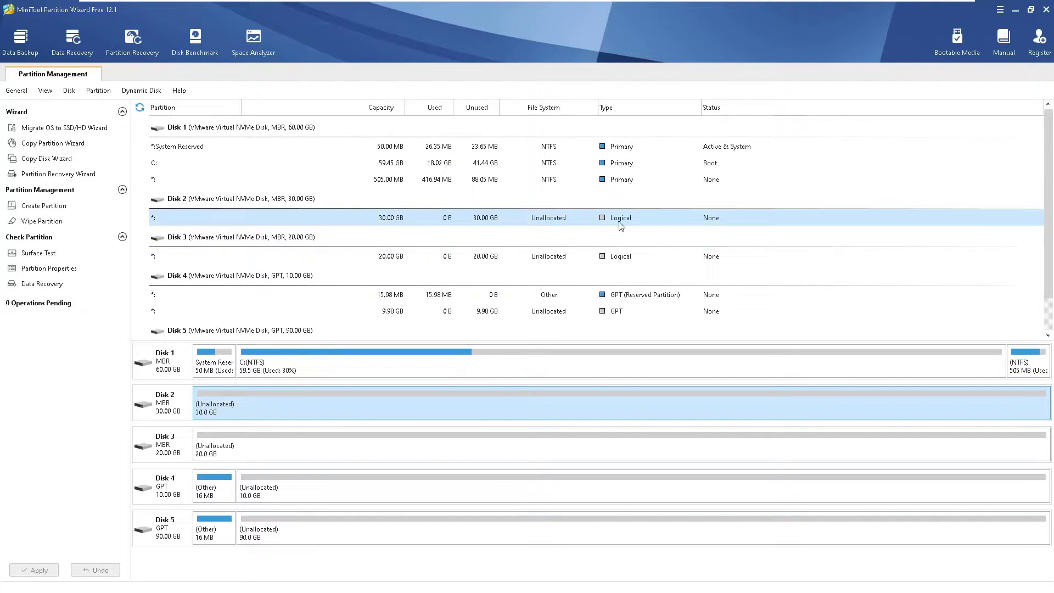
left_click(440, 258)
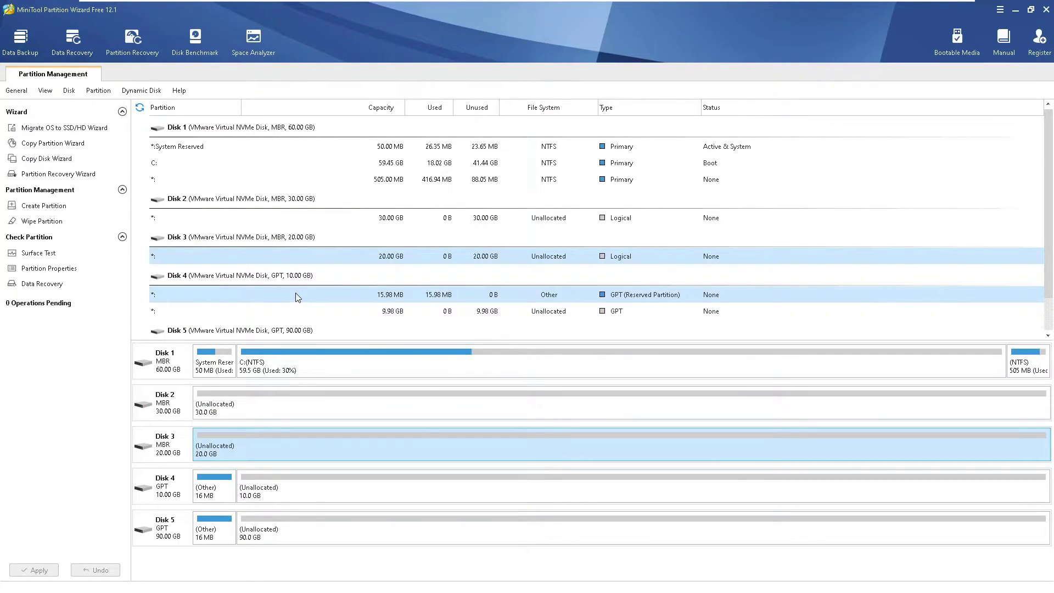
scroll(295, 294, "down", 1)
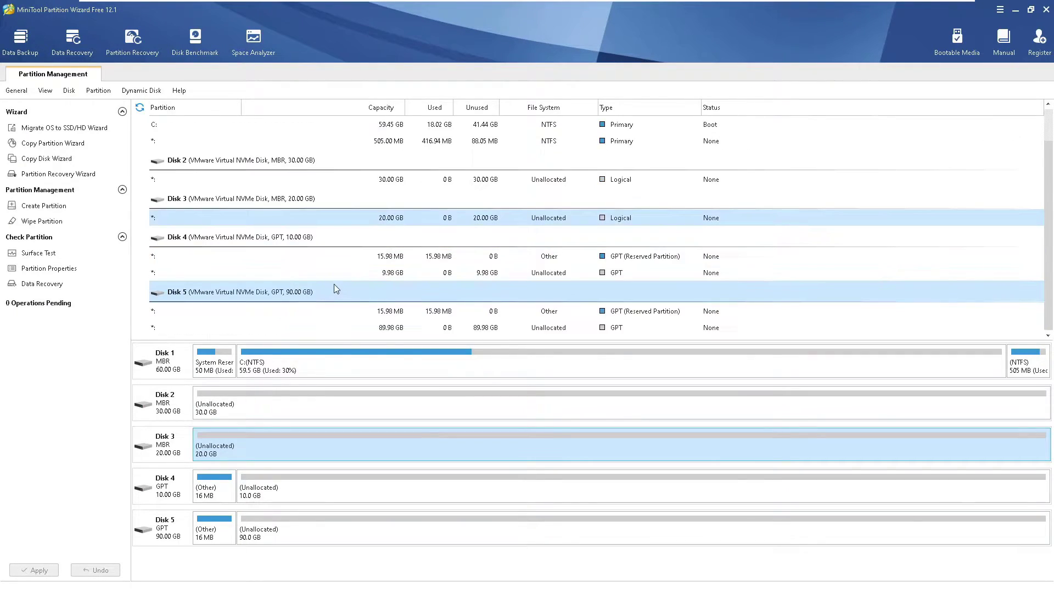
left_click(260, 262)
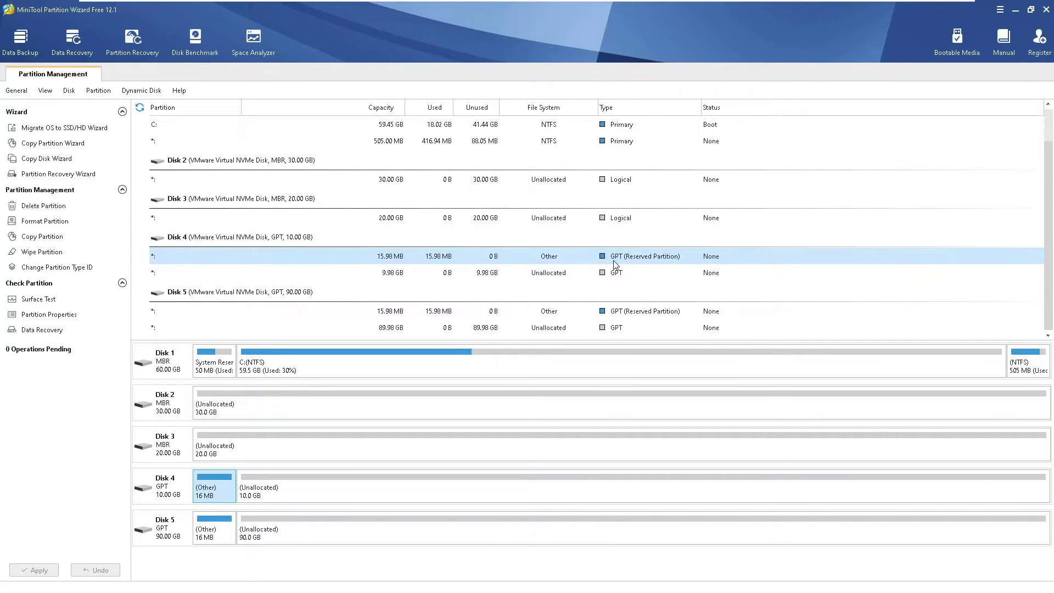
left_click(618, 276)
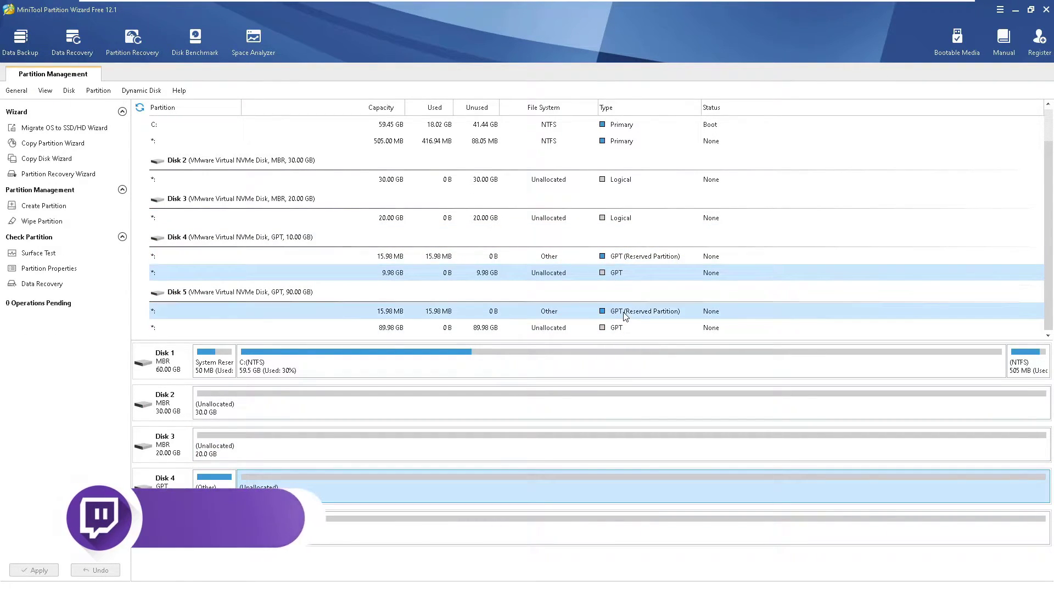
left_click(341, 309)
left_click(371, 327)
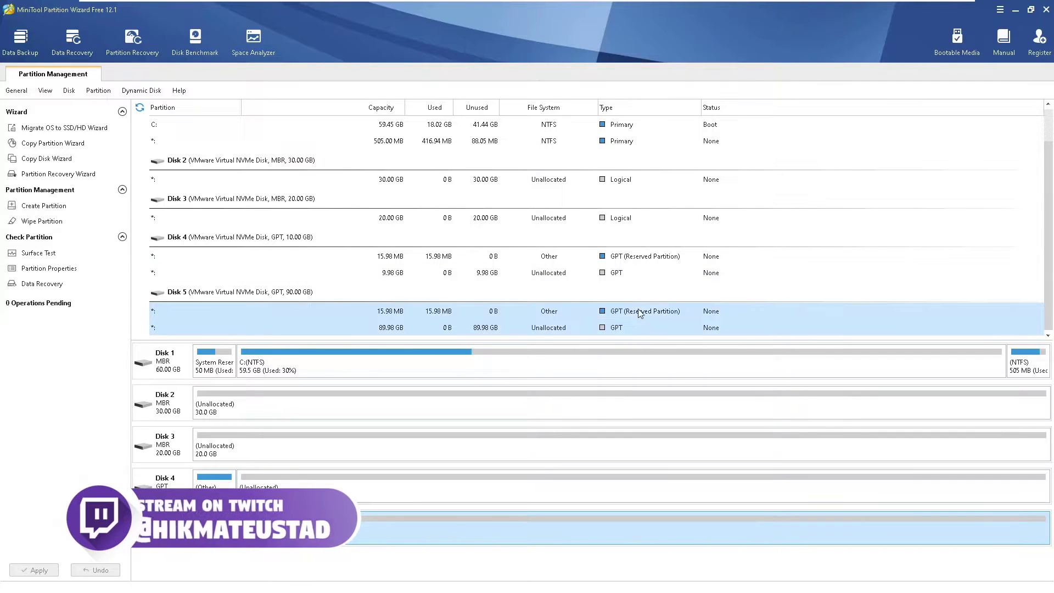
scroll(610, 257, "up", 2)
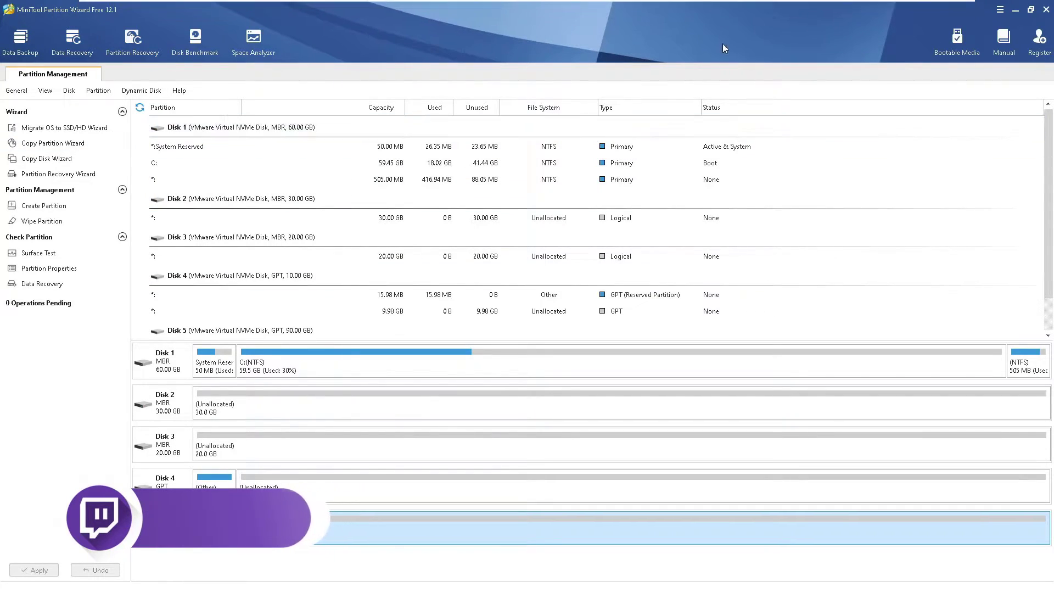
- Open Windows Disk Management in full size and examine the System Reserved and C: volumes and the commands available for C:
key("super+x")
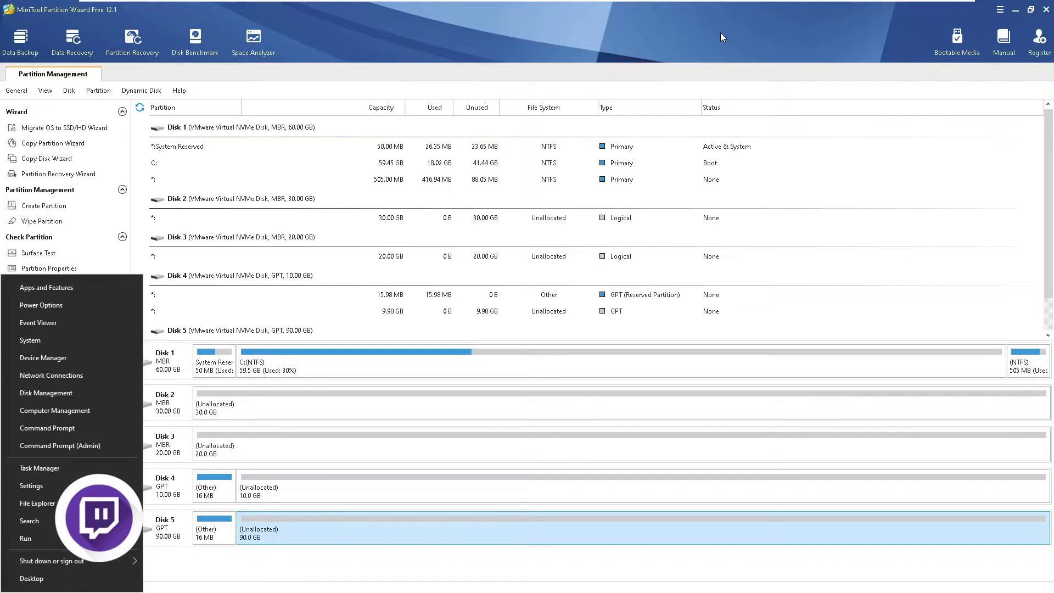
left_click(55, 392)
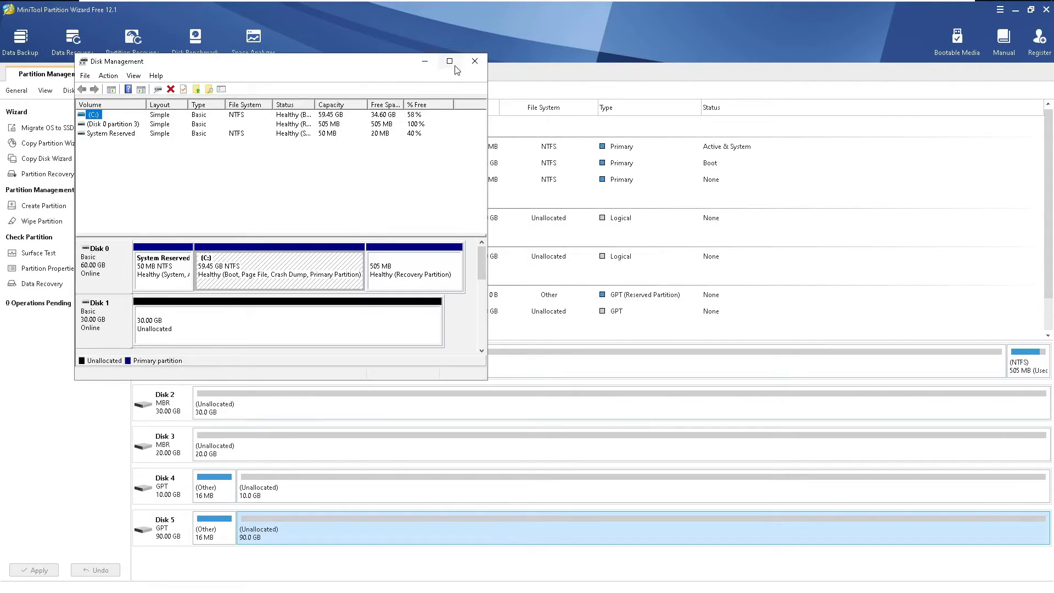
left_click(452, 65)
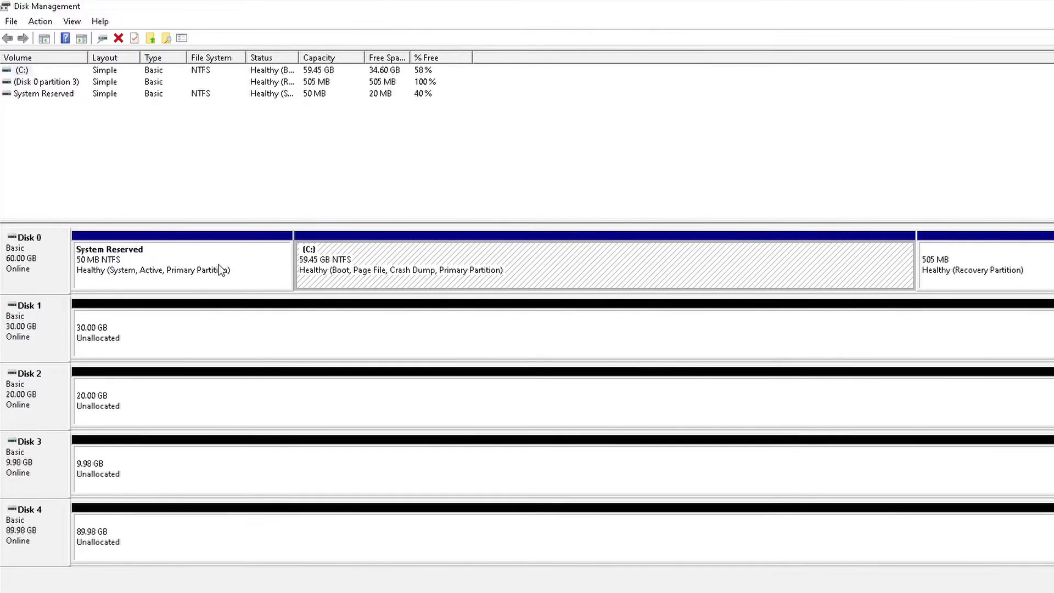
left_click(224, 283)
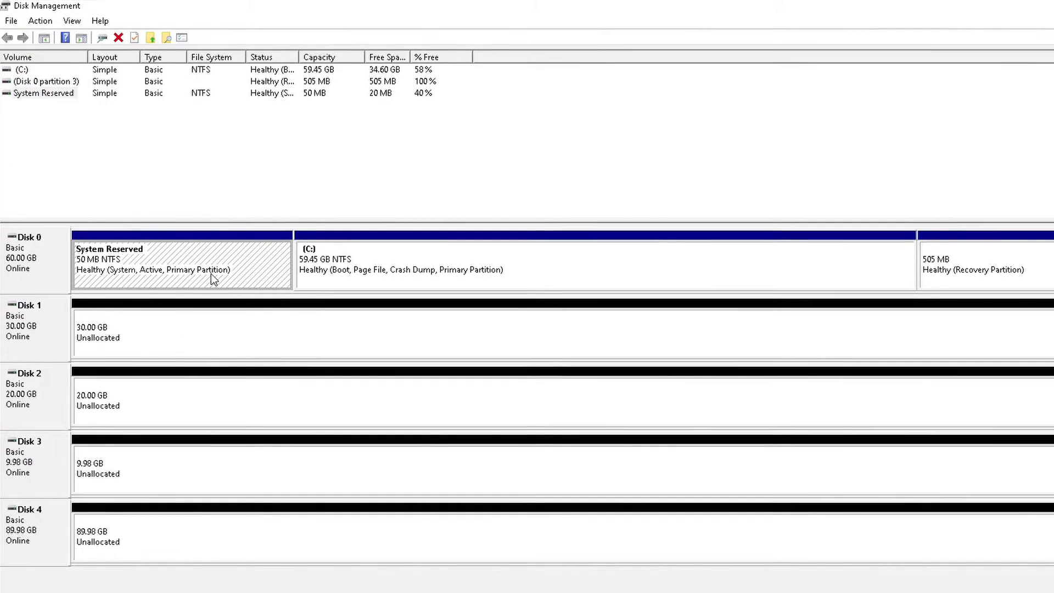
left_click(482, 279)
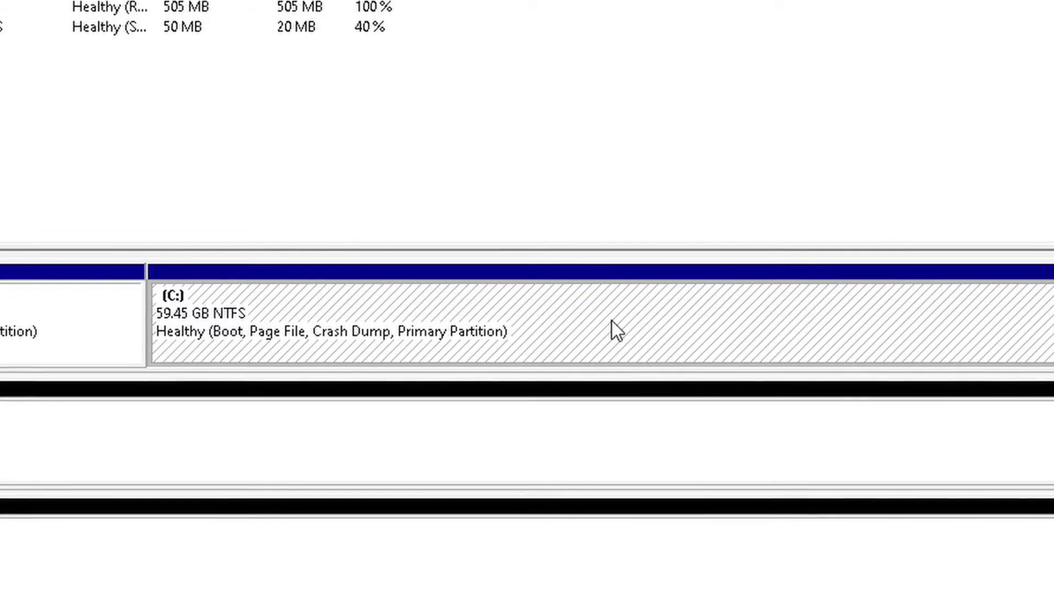
right_click(611, 321)
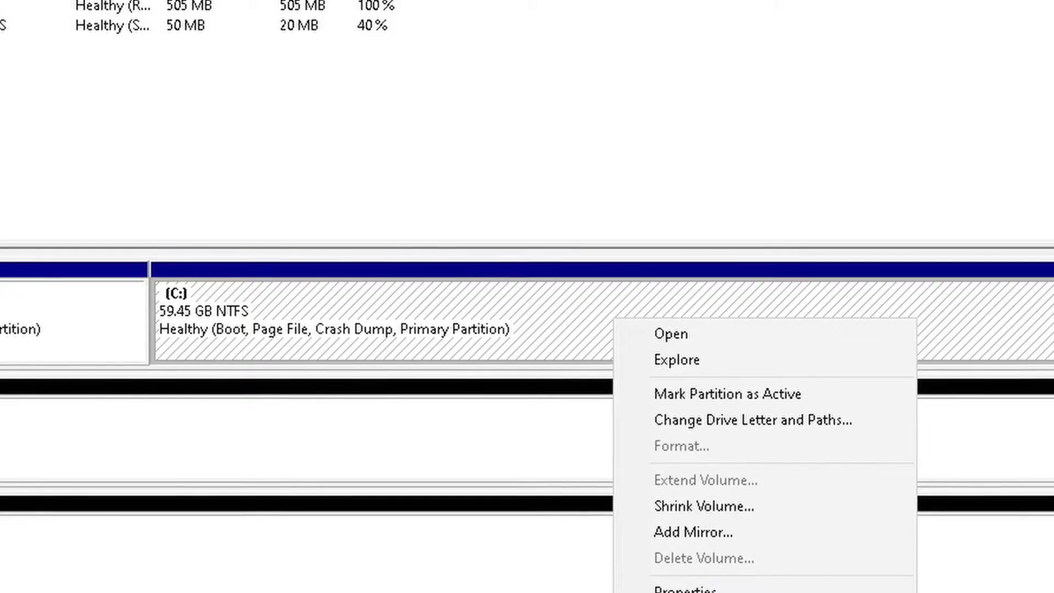
key("Escape")
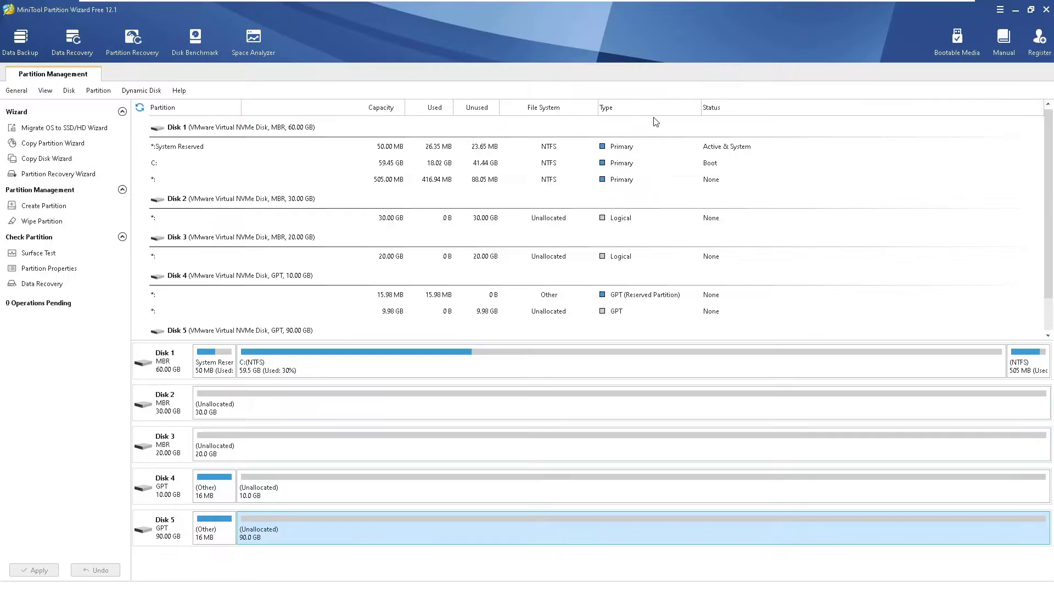
- Select the C: partition on Disk 1 in MiniTool Partition Wizard and review the operations offered for it
left_click(244, 167)
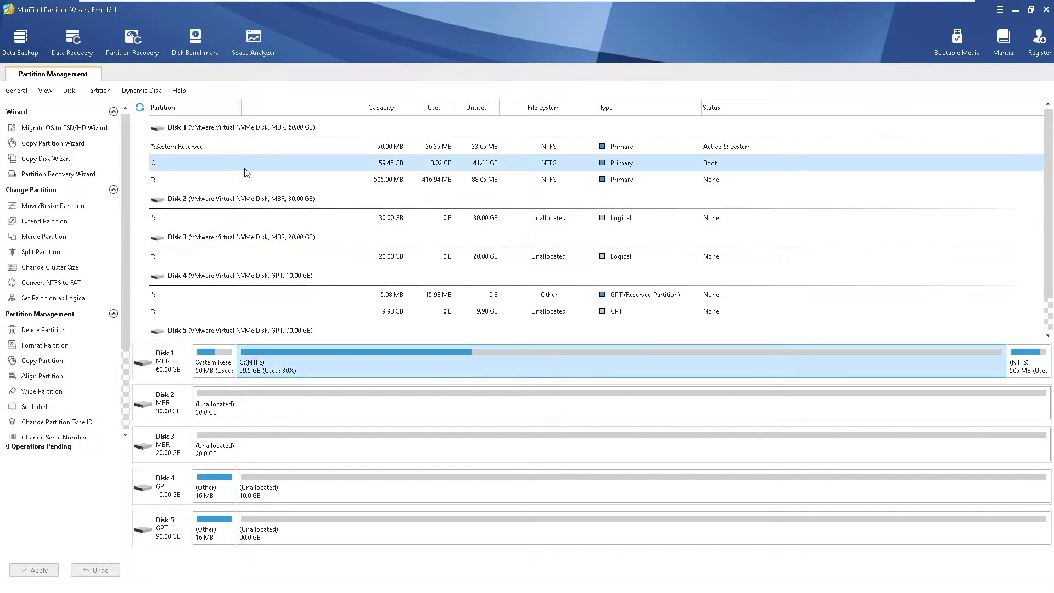
key("alt")
right_click(502, 366)
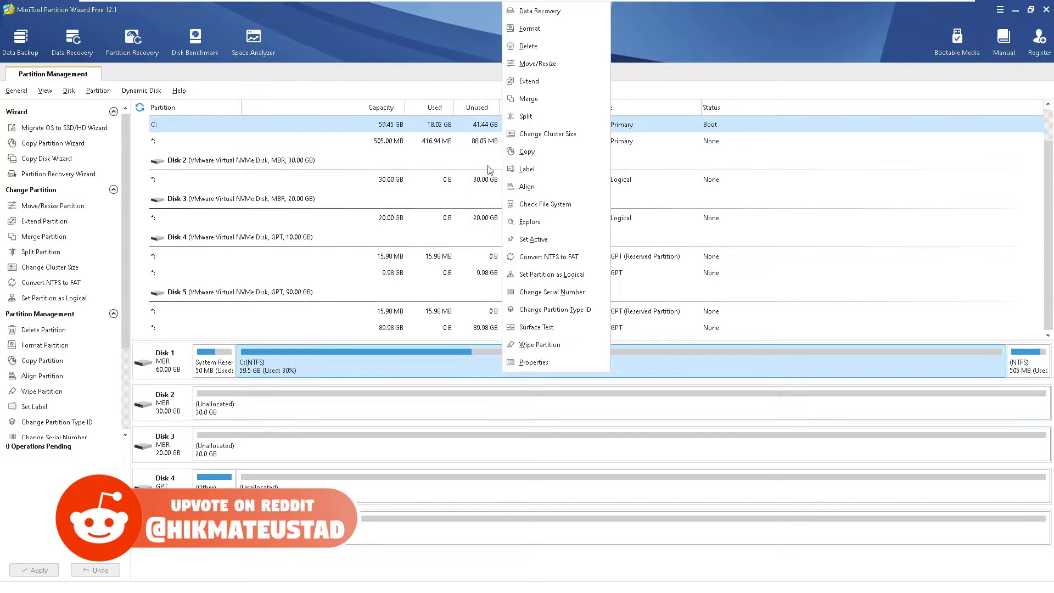
left_click(483, 403)
left_click(483, 367)
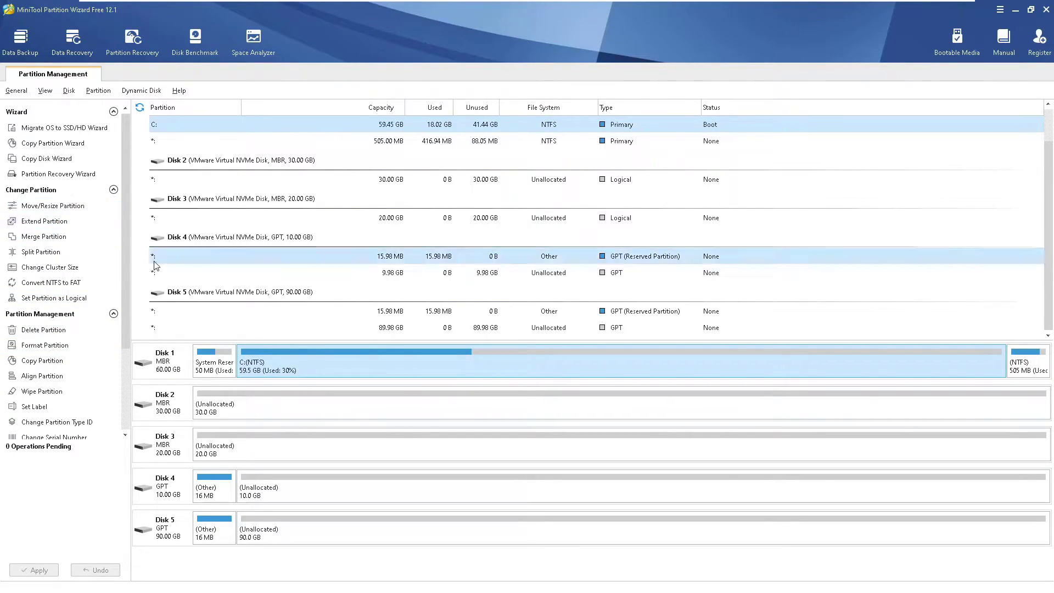
- Try splitting the C: partition on Disk 1 at several boundary positions, ending with an original partition size of 19.31 GB
left_click(40, 253)
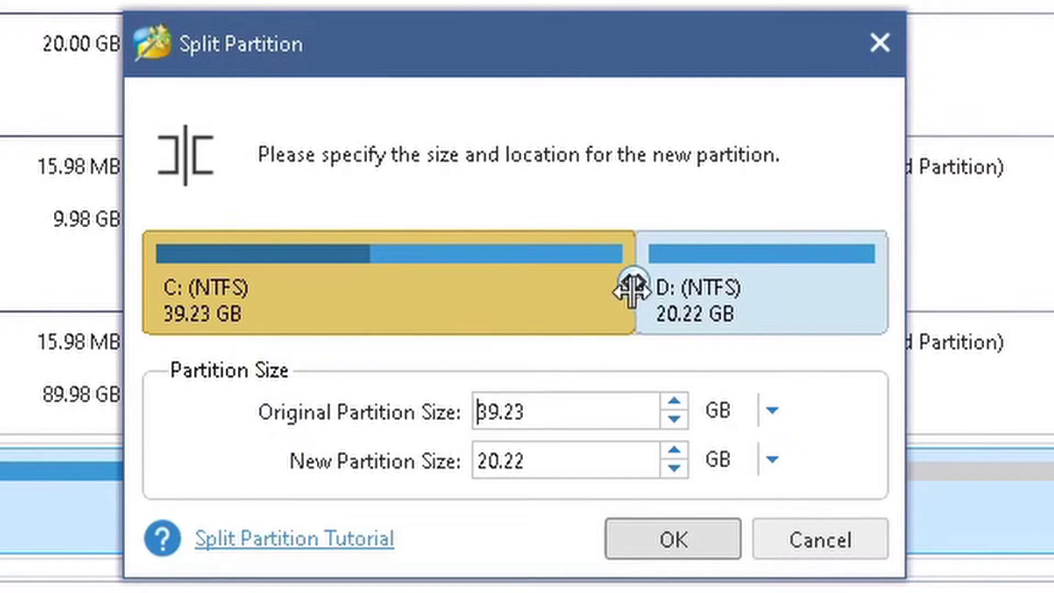
left_click_drag(633, 287, 334, 287)
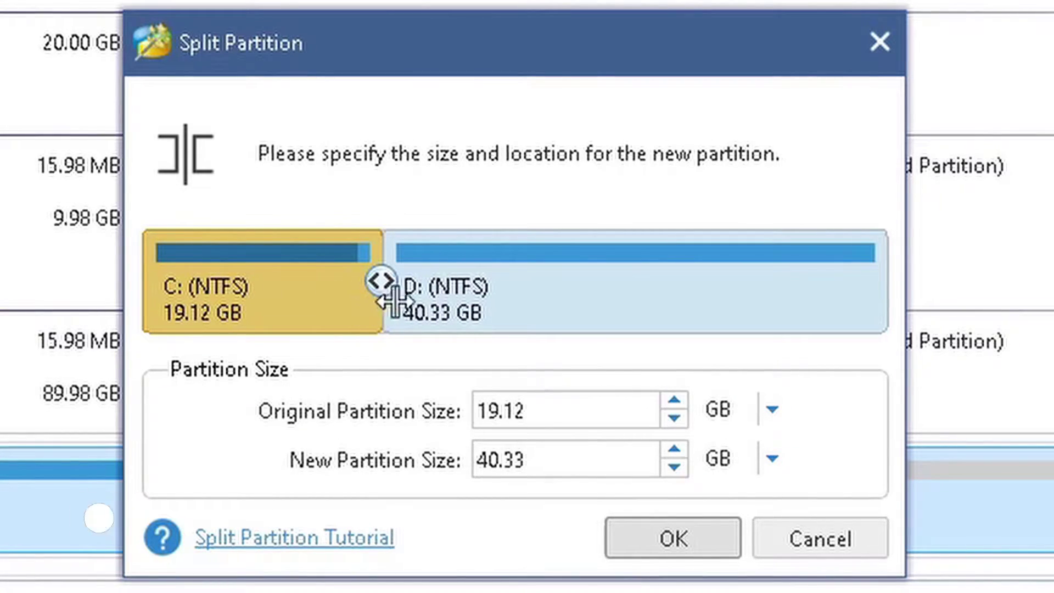
left_click_drag(377, 285, 506, 279)
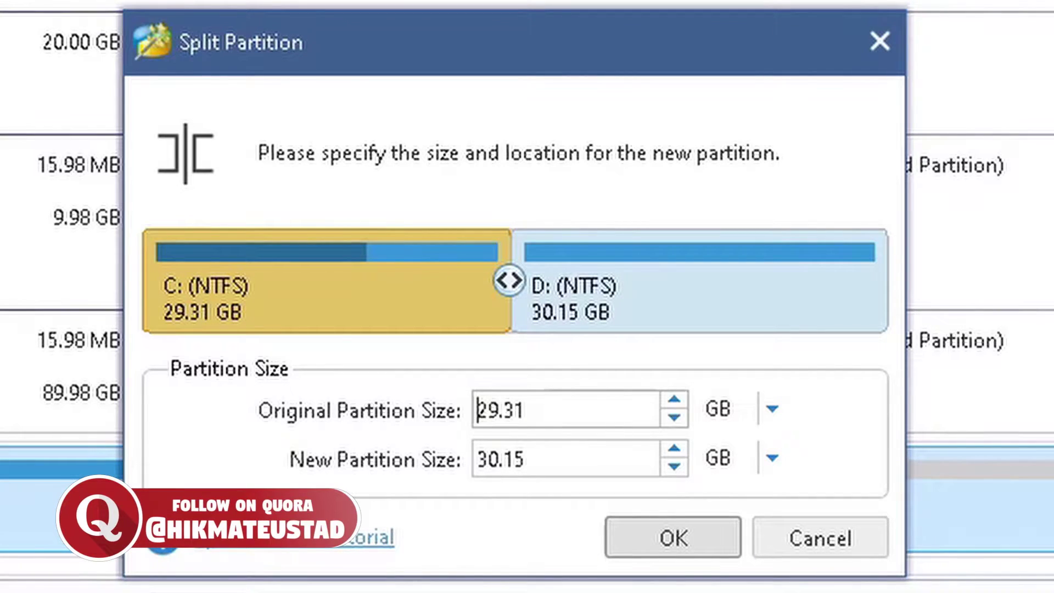
left_click(772, 409)
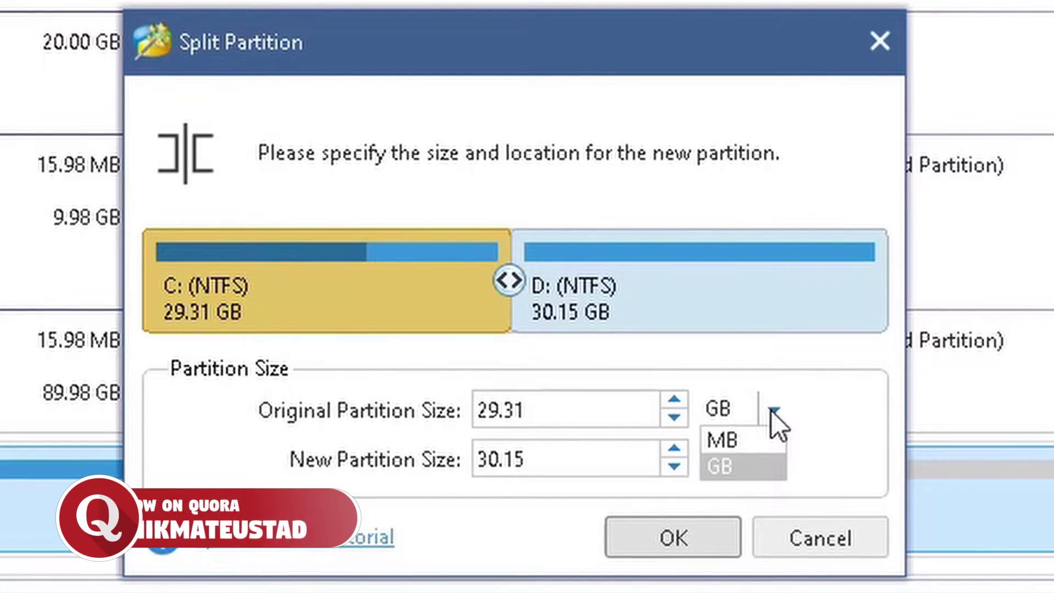
left_click(772, 410)
left_click_drag(525, 419, 382, 425)
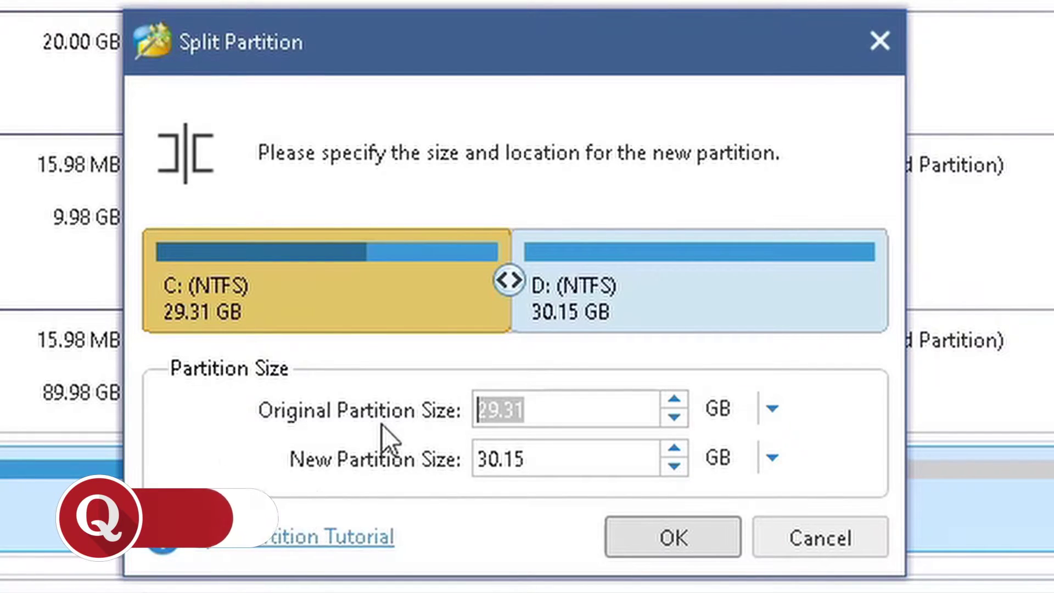
type("19.31")
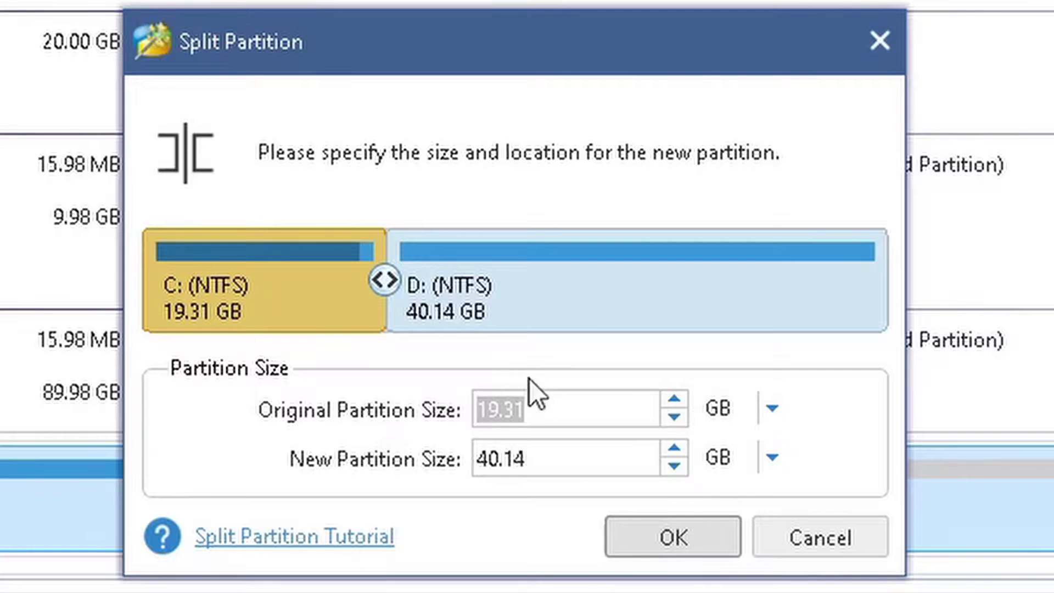
- Set the original partition size to 30 GB, confirm the split, and undo the pending split
left_click_drag(503, 411, 416, 423)
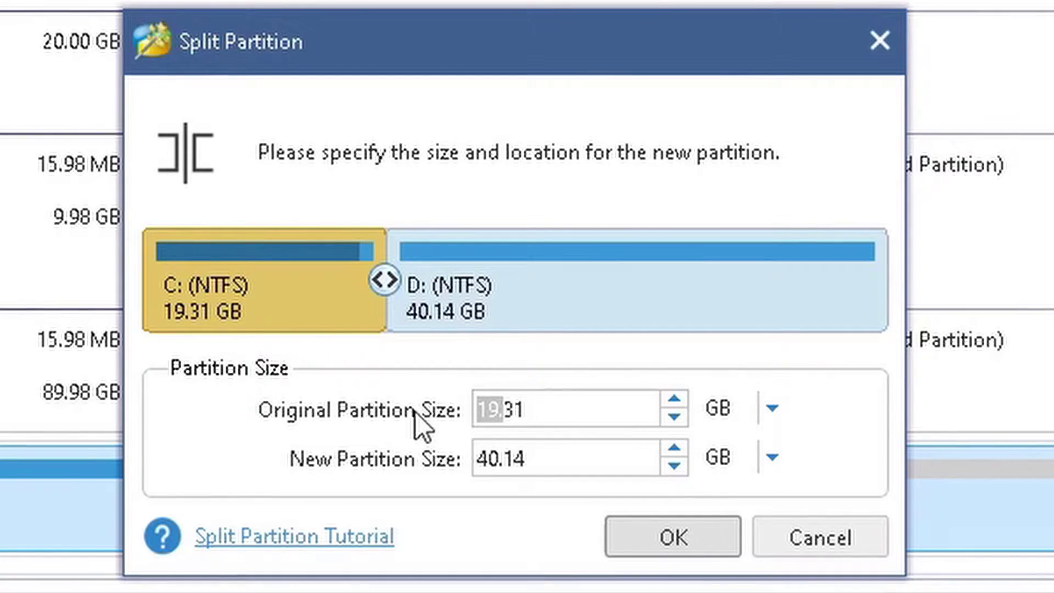
left_click(527, 391)
key("BackSpace")
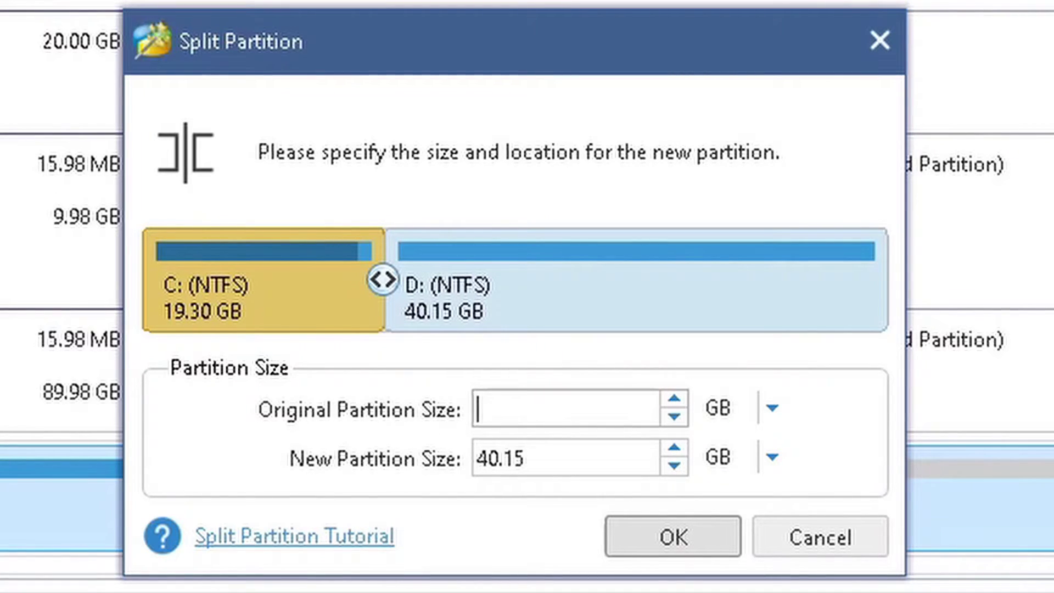
type("30")
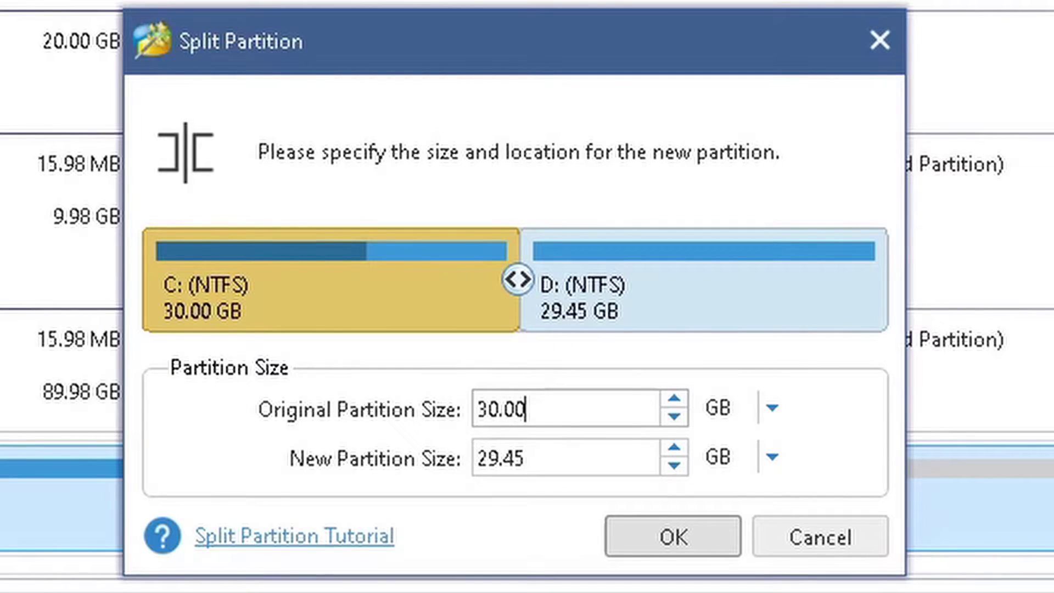
key("Return")
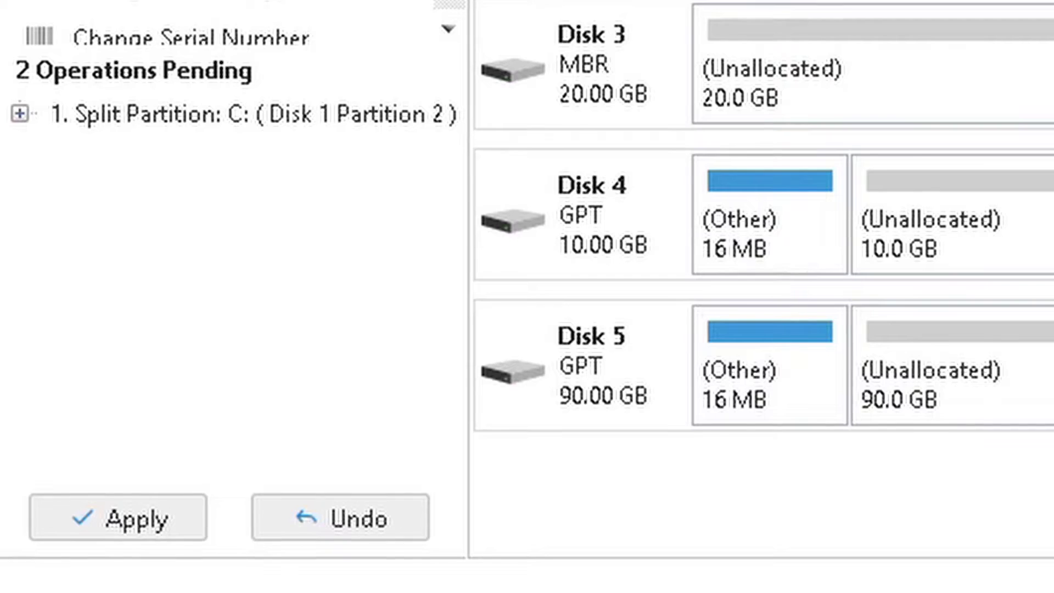
left_click(327, 535)
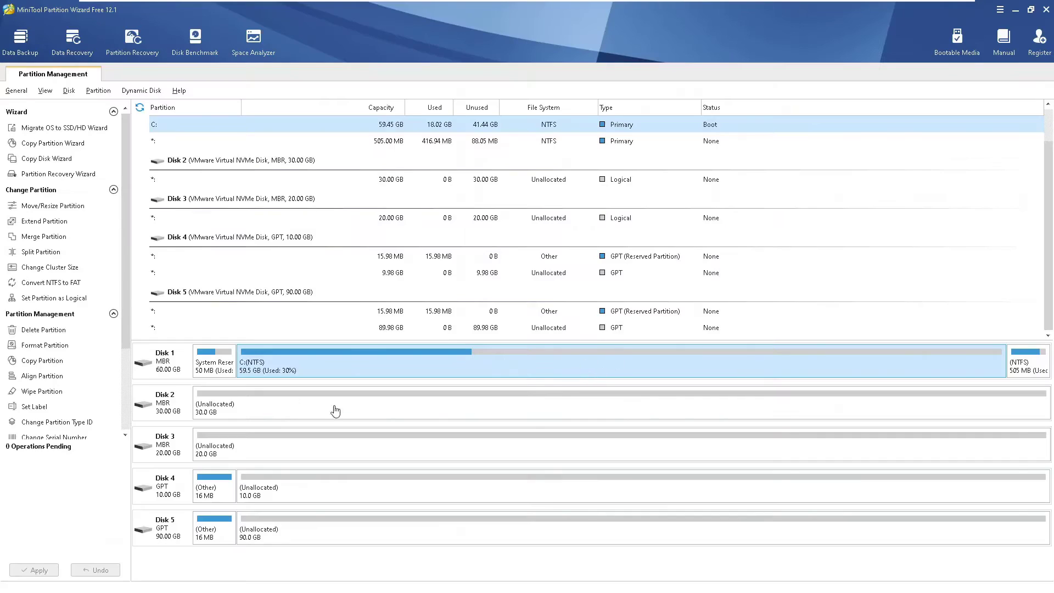
- Start splitting the C: partition again and set its original partition size to 30.00 GB
left_click(34, 256)
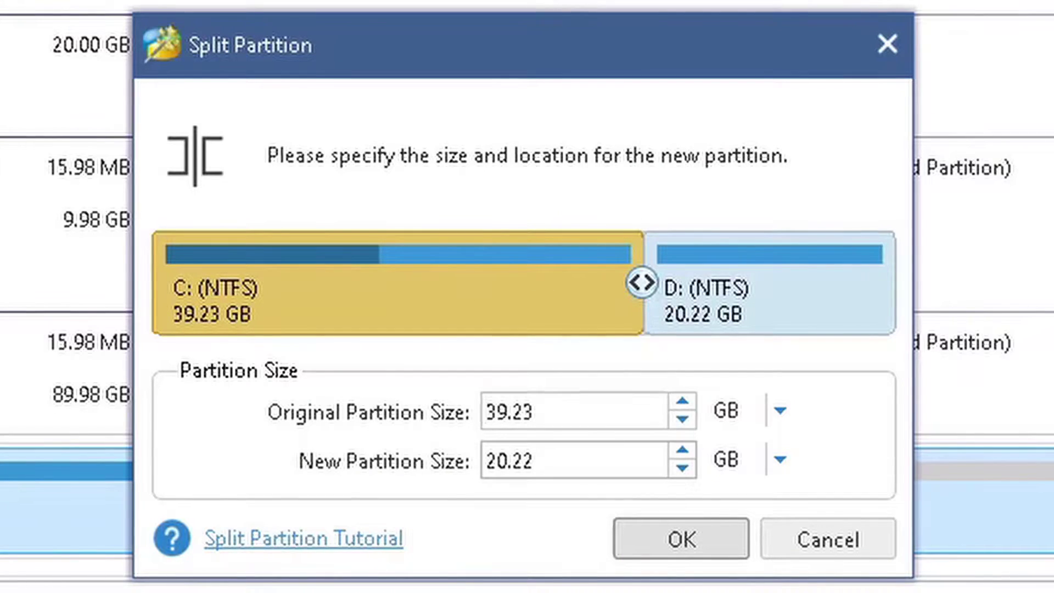
left_click(486, 412)
left_click_drag(533, 412, 465, 414)
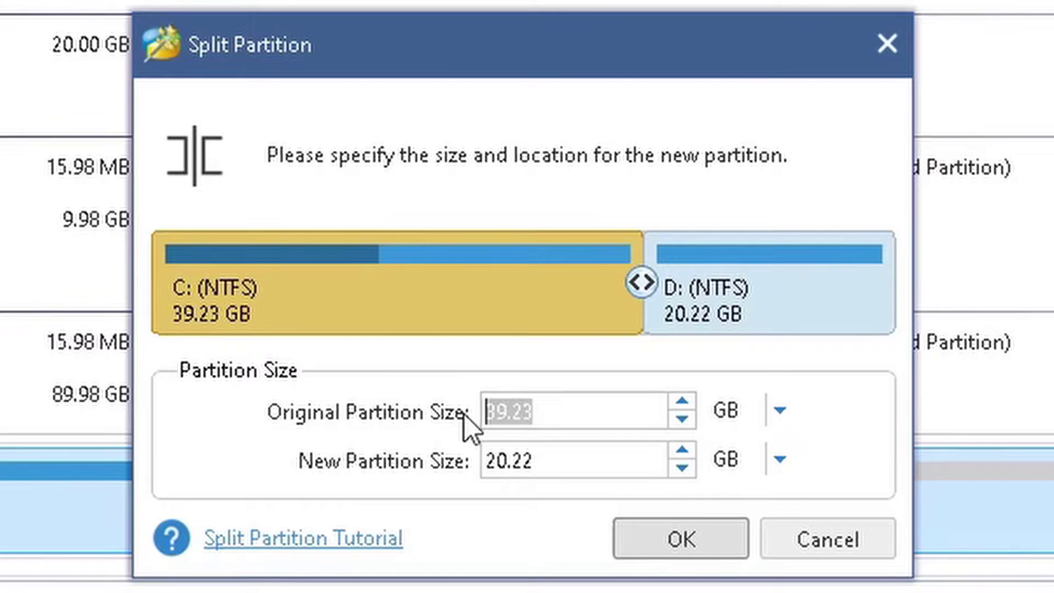
type("30.00")
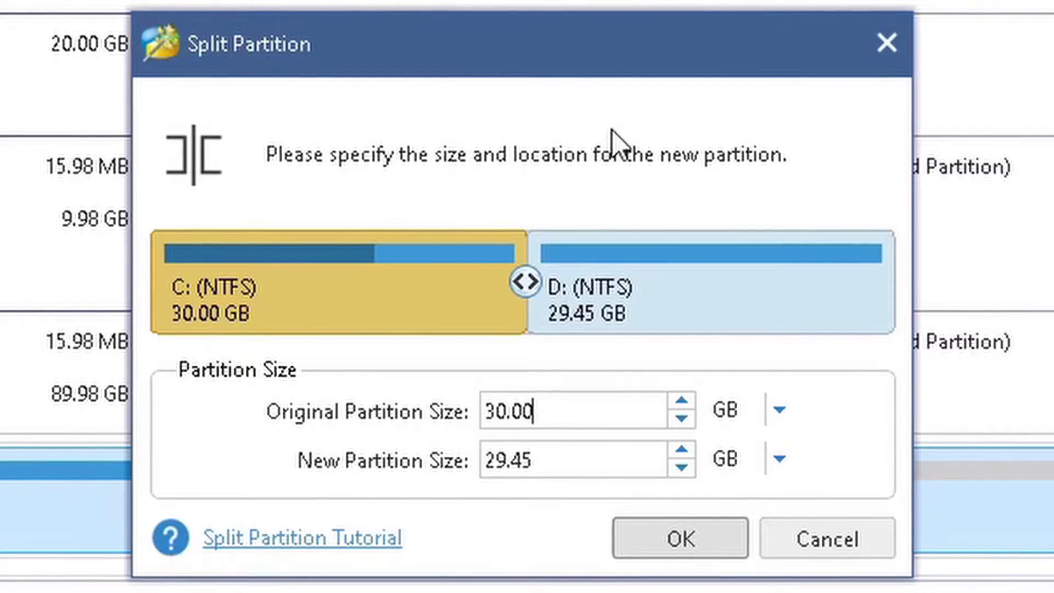
- Try MB and GB as the unit of the original partition size, leave it at MB, and confirm the split
left_click(779, 409)
left_click(750, 439)
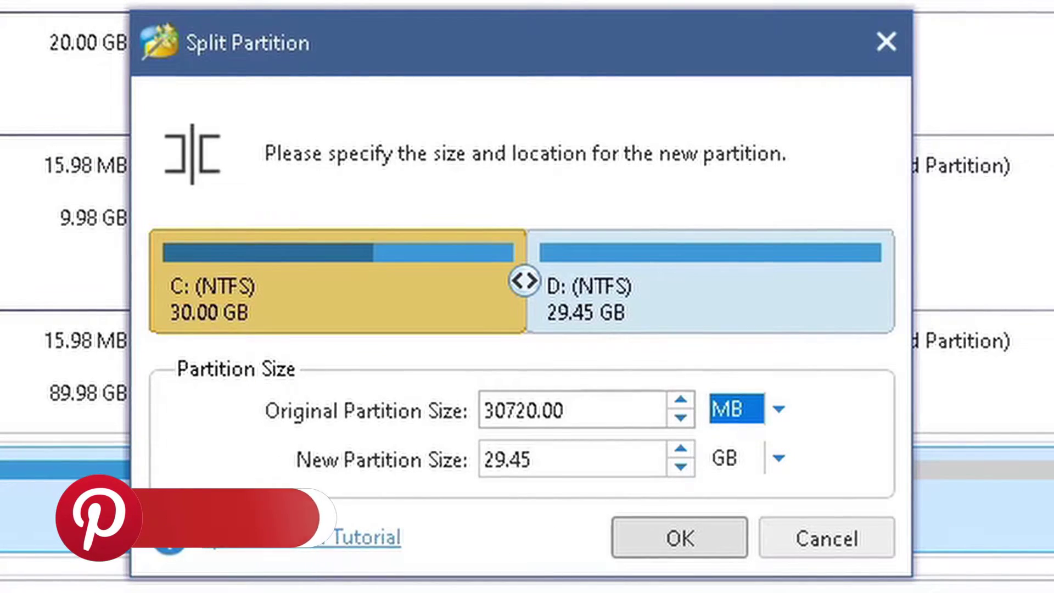
left_click(781, 408)
left_click(755, 467)
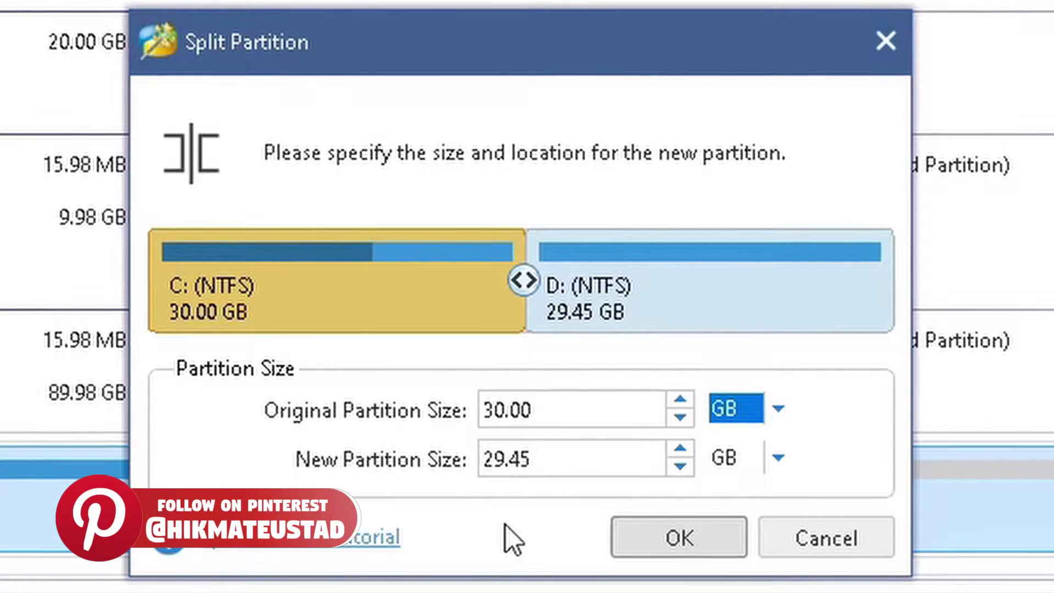
key("Up")
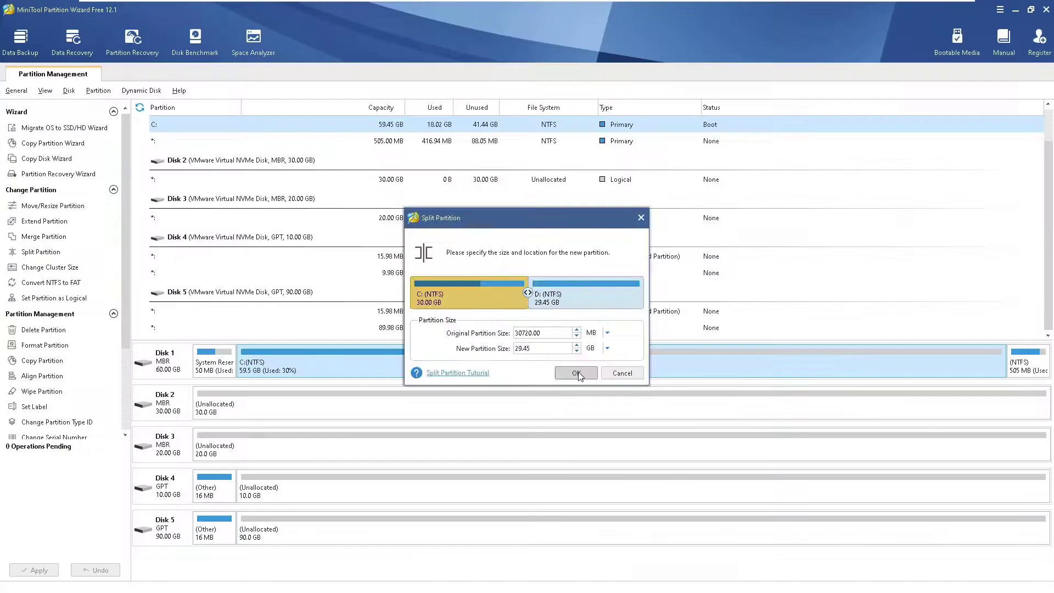
left_click(683, 535)
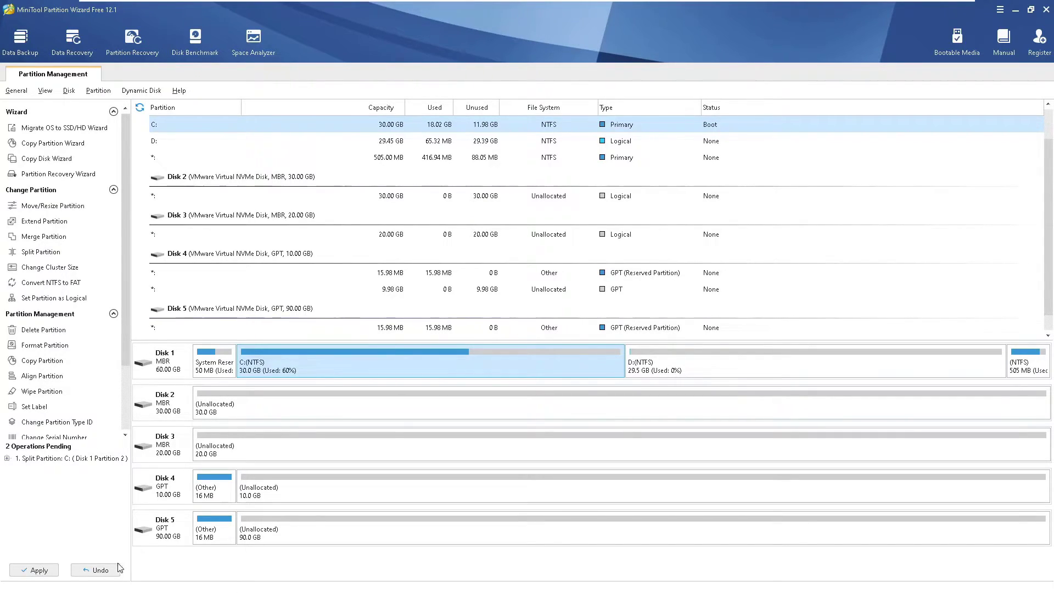
- Select the new D: partition, apply the pending split operations, and restart the PC to finish them
left_click(740, 373)
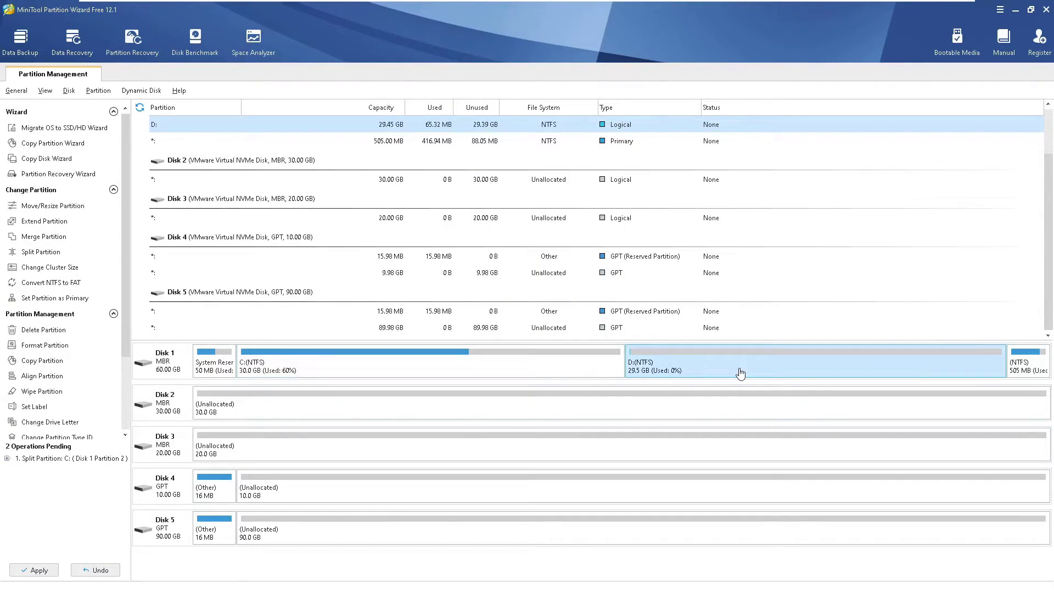
left_click(33, 570)
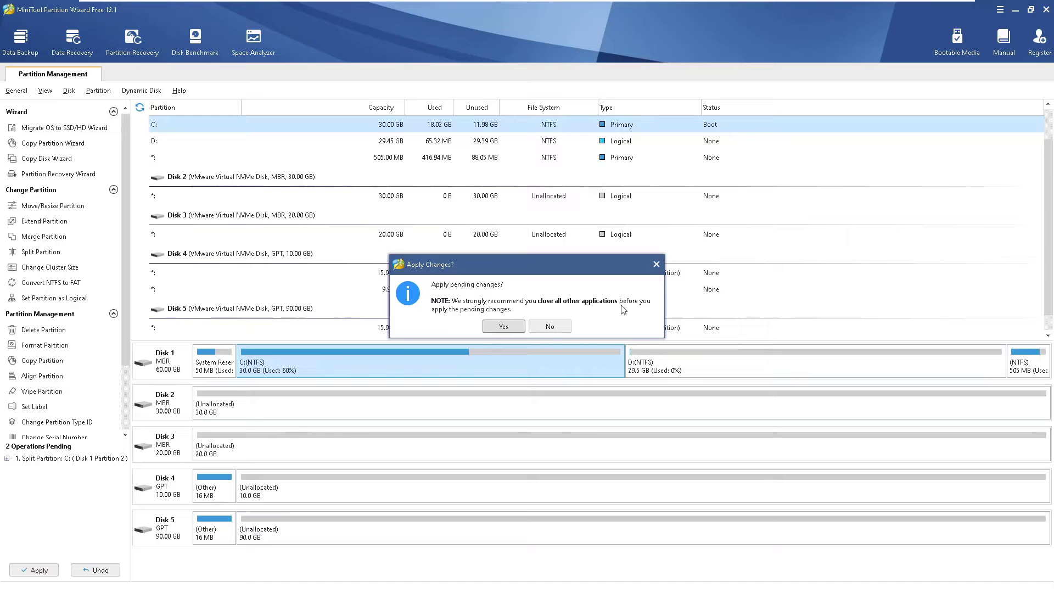
left_click(504, 327)
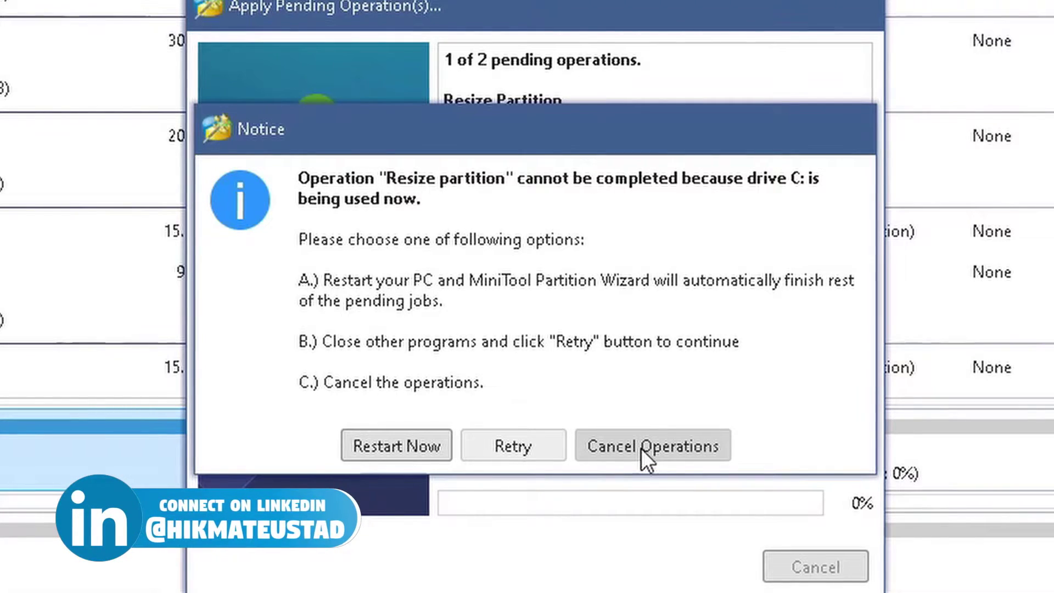
left_click(380, 445)
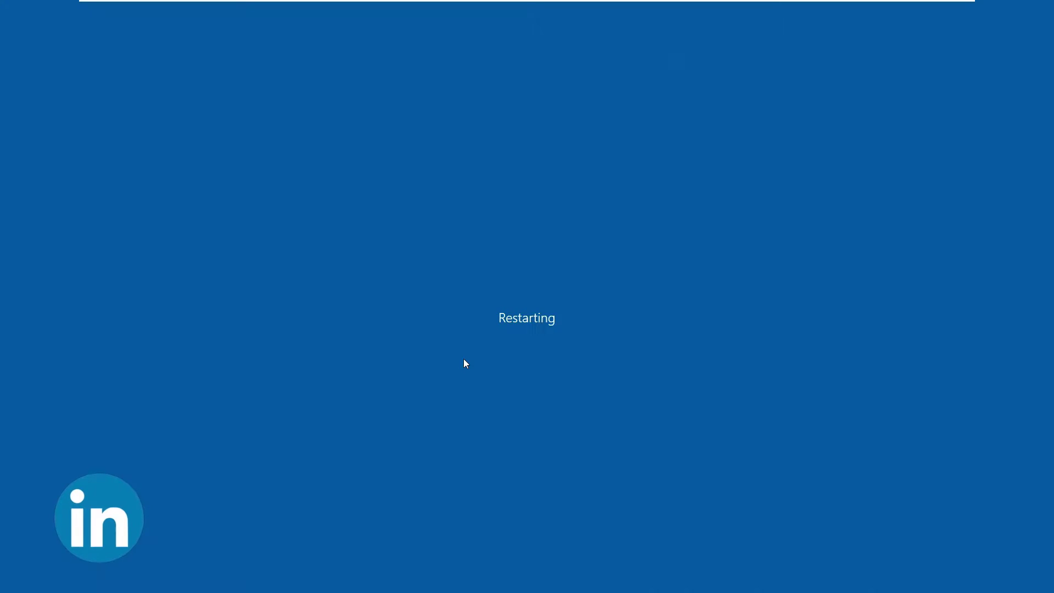
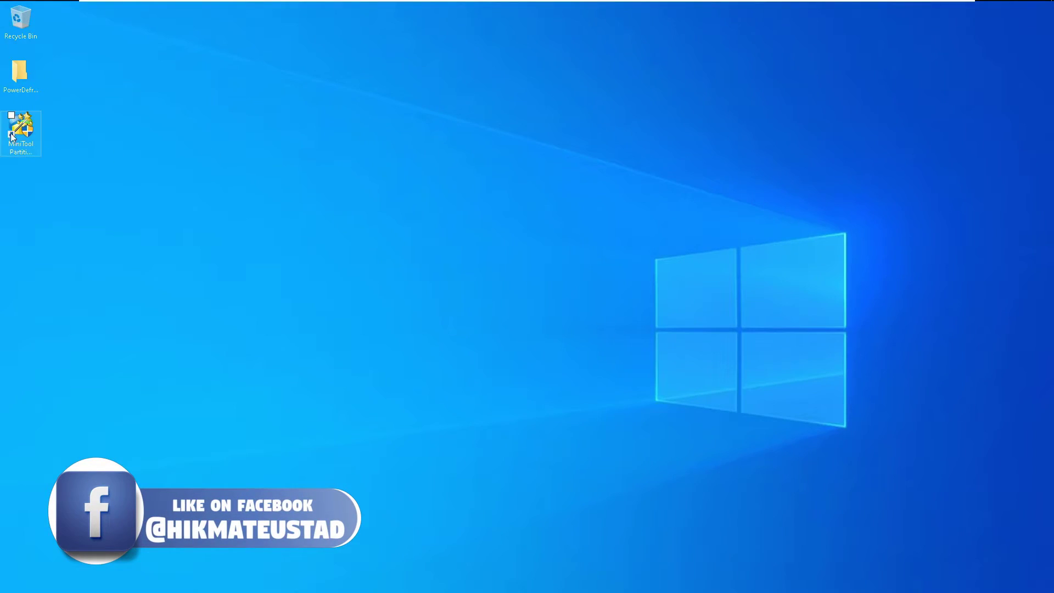
- Relaunch MiniTool Partition Wizard from the desktop and maximize its window
left_click(36, 140)
double_click(24, 135)
left_click(431, 364)
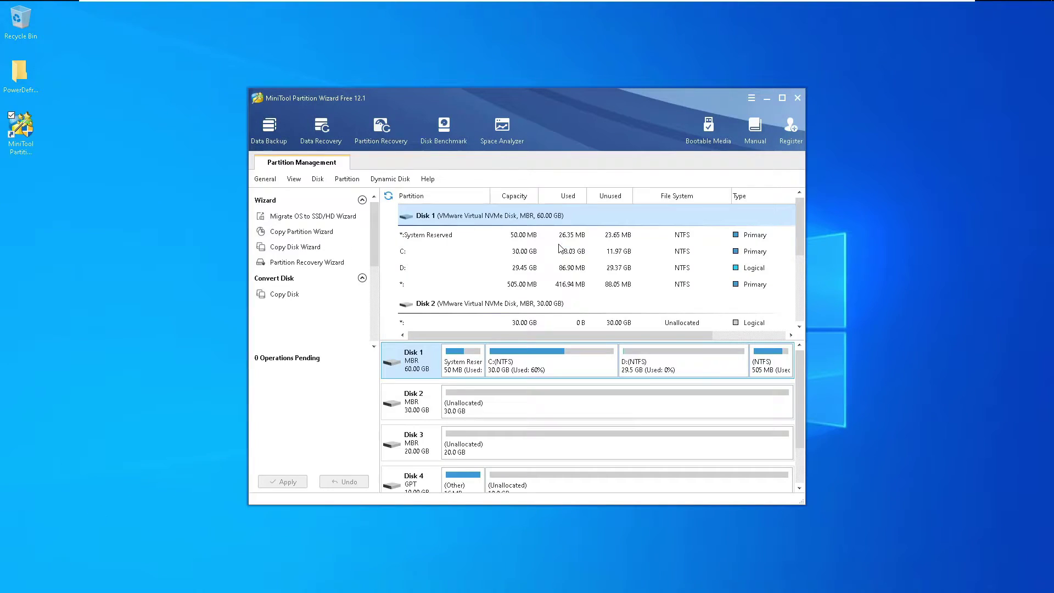
left_click(782, 98)
- Examine the capacity and type of the Disk 1 partitions, including C: and D:, and the operations offered for D:
left_click(217, 165)
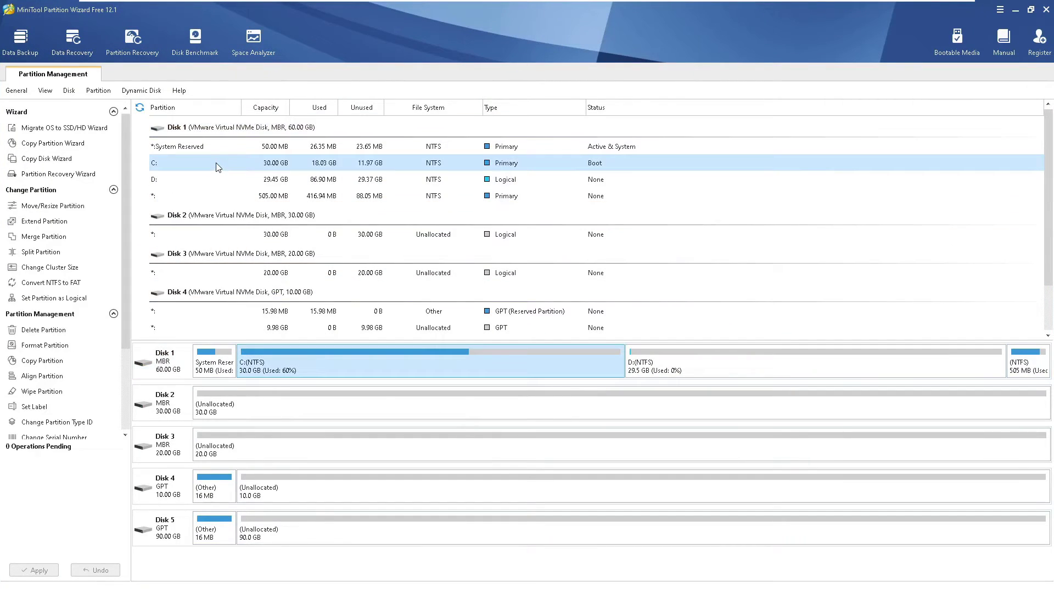
left_click(248, 182)
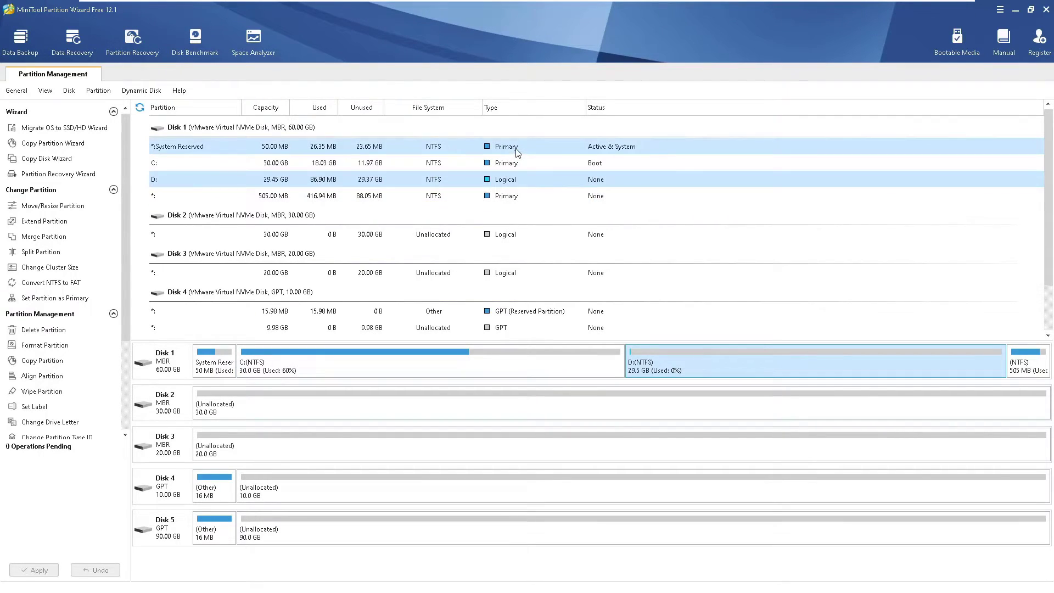
left_click(511, 164)
left_click(537, 199)
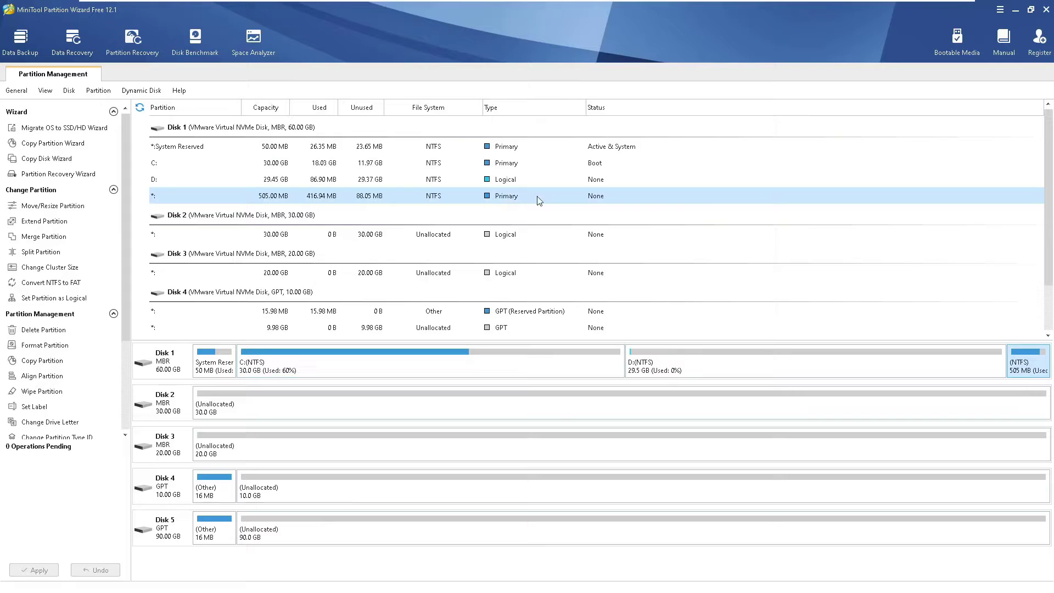
left_click(507, 179)
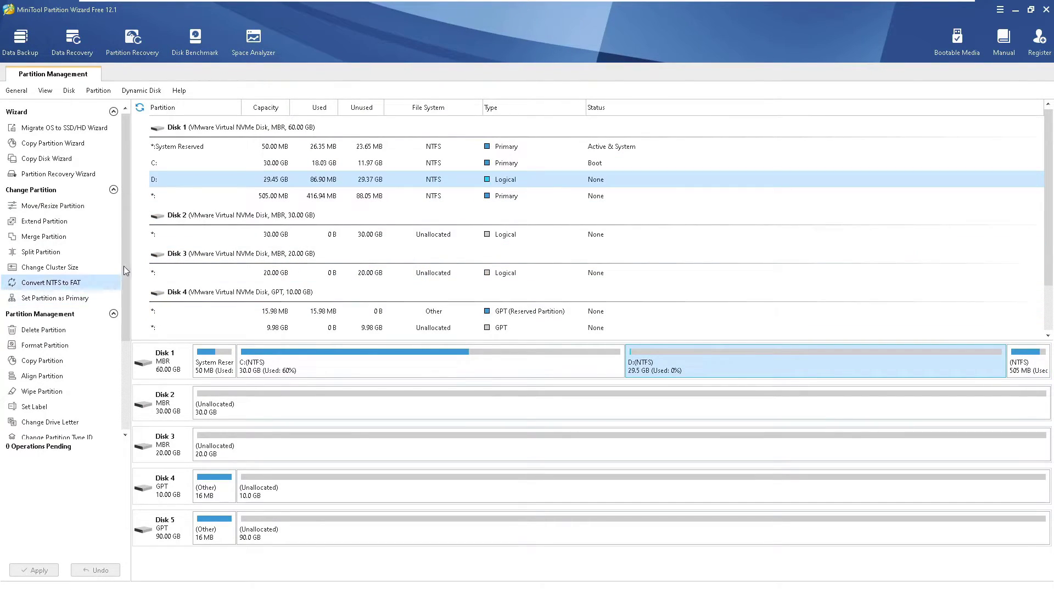
mouse_move(127, 244)
left_mouse_down()
mouse_move(124, 357)
mouse_move(123, 238)
left_mouse_up()
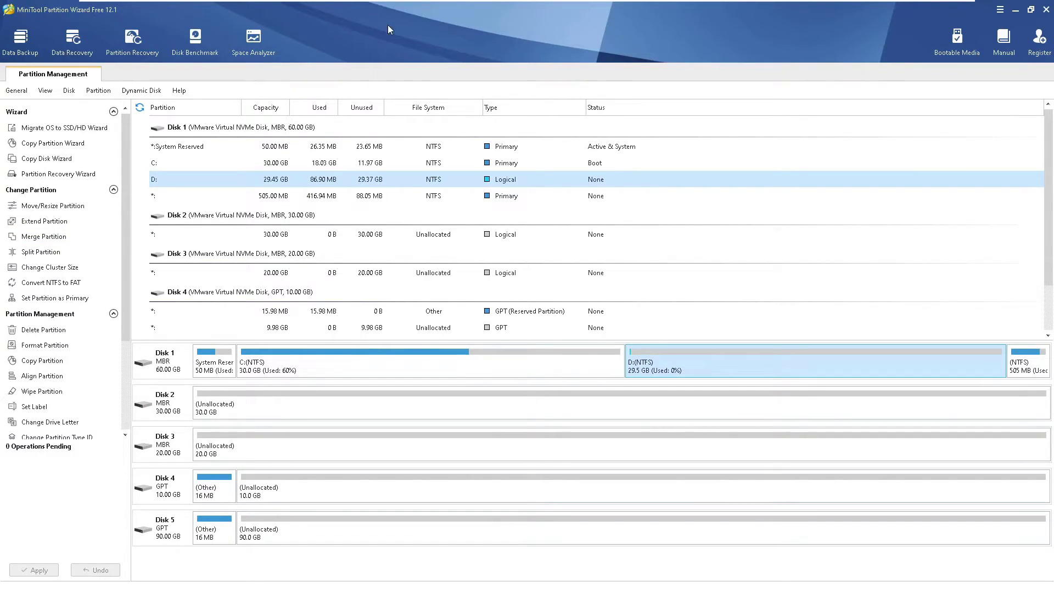
- Switch to File Explorer, show the drives in This PC, check the capacity in Local Disk (C:)'s properties, and close them
key("super+e")
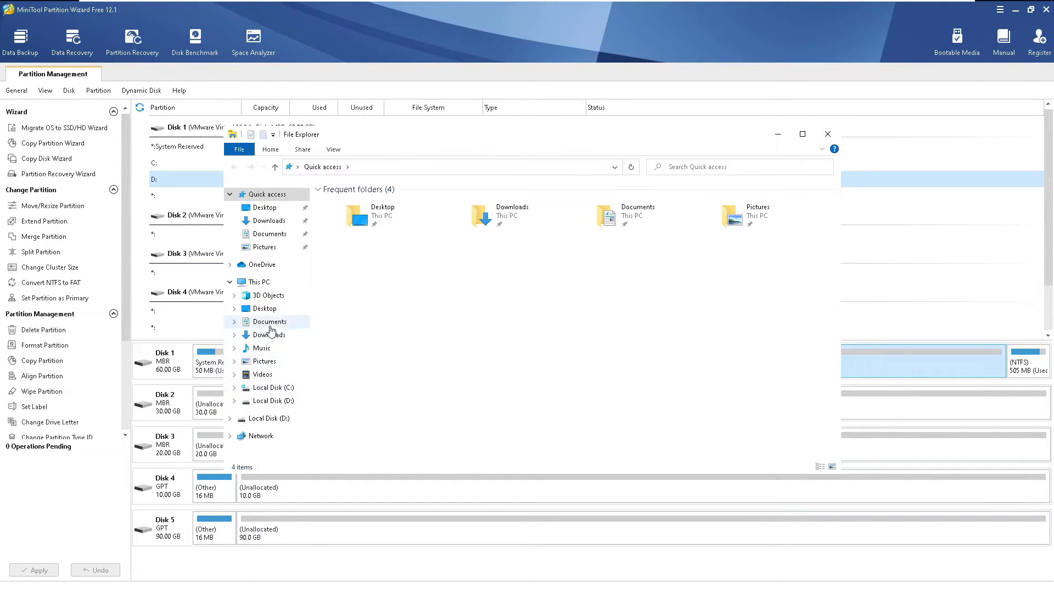
left_click(269, 282)
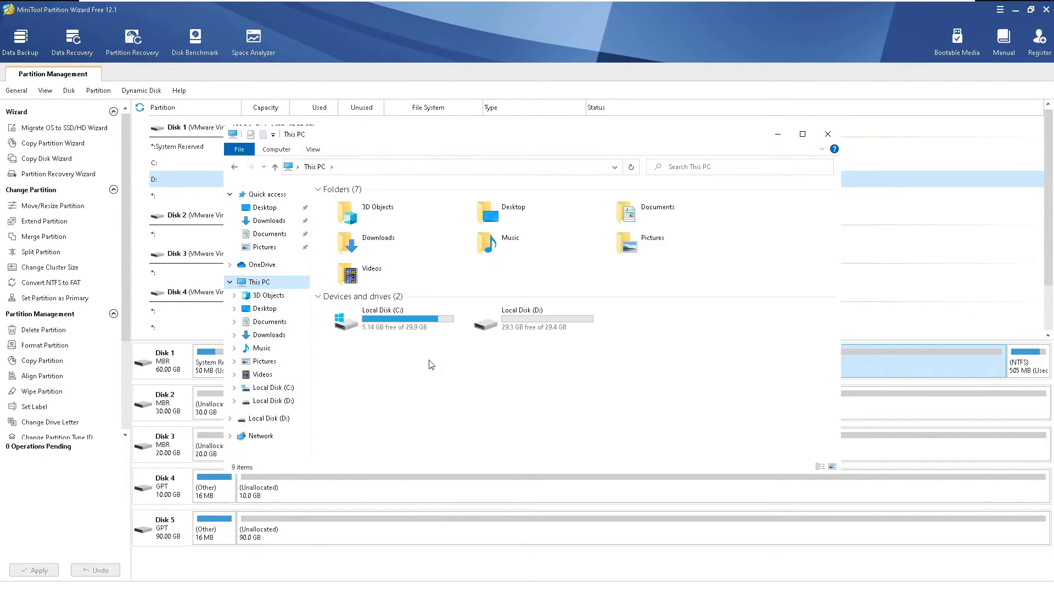
left_click(398, 330)
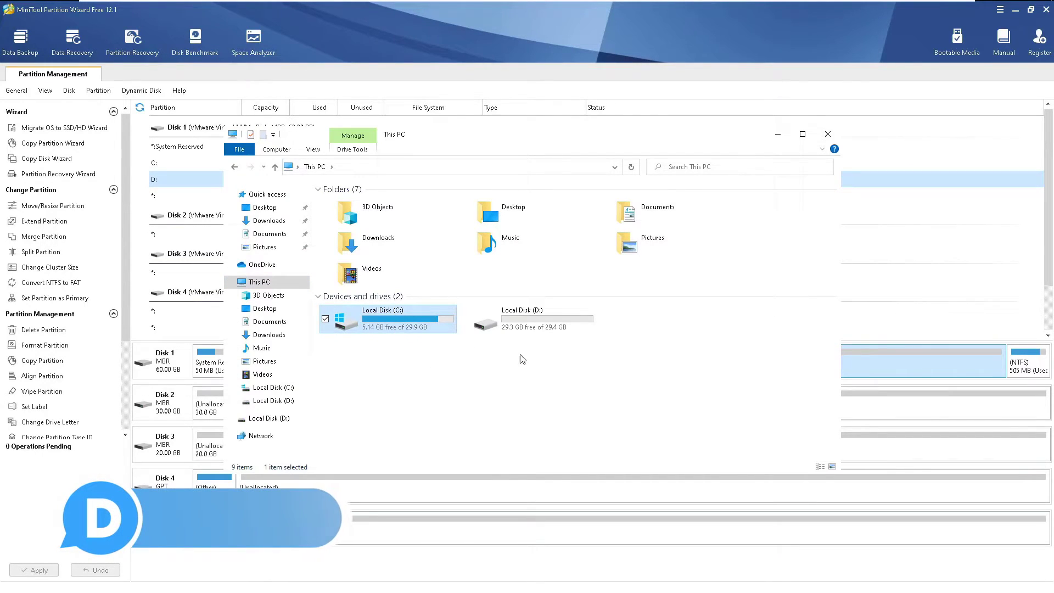
right_click(408, 322)
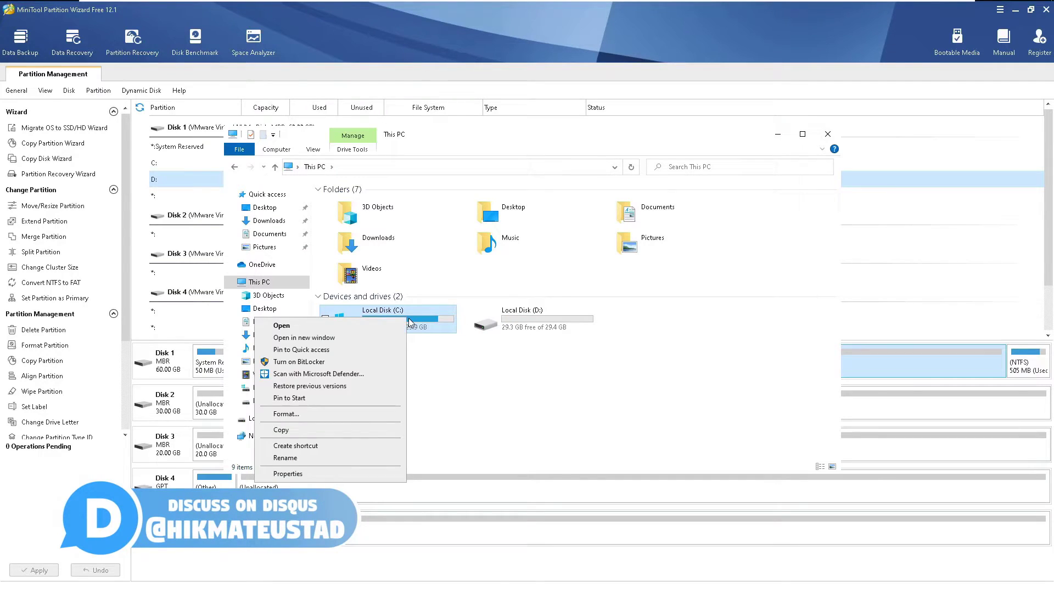
left_click(317, 476)
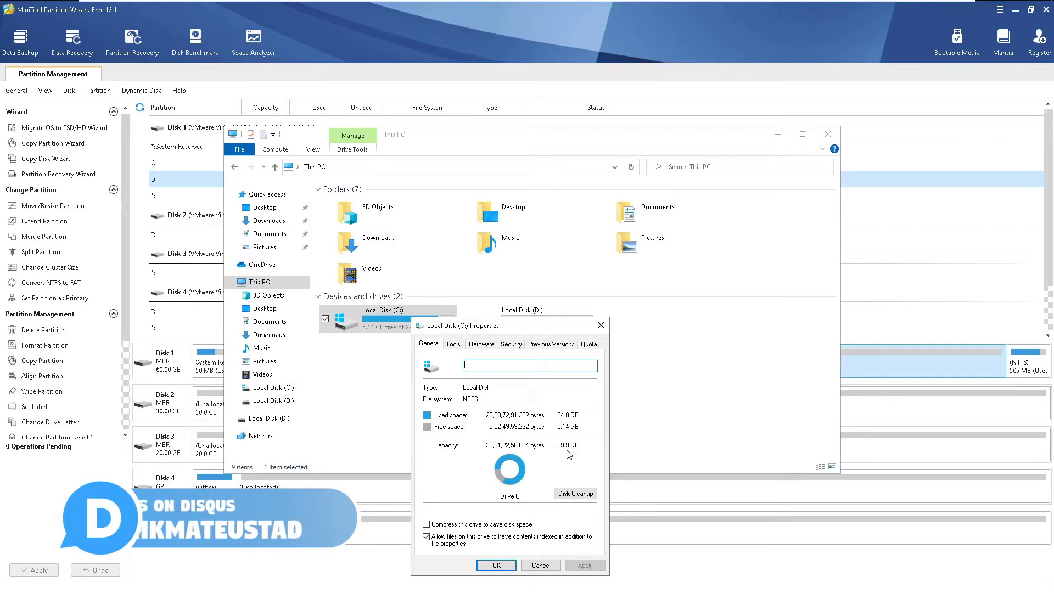
left_click(550, 565)
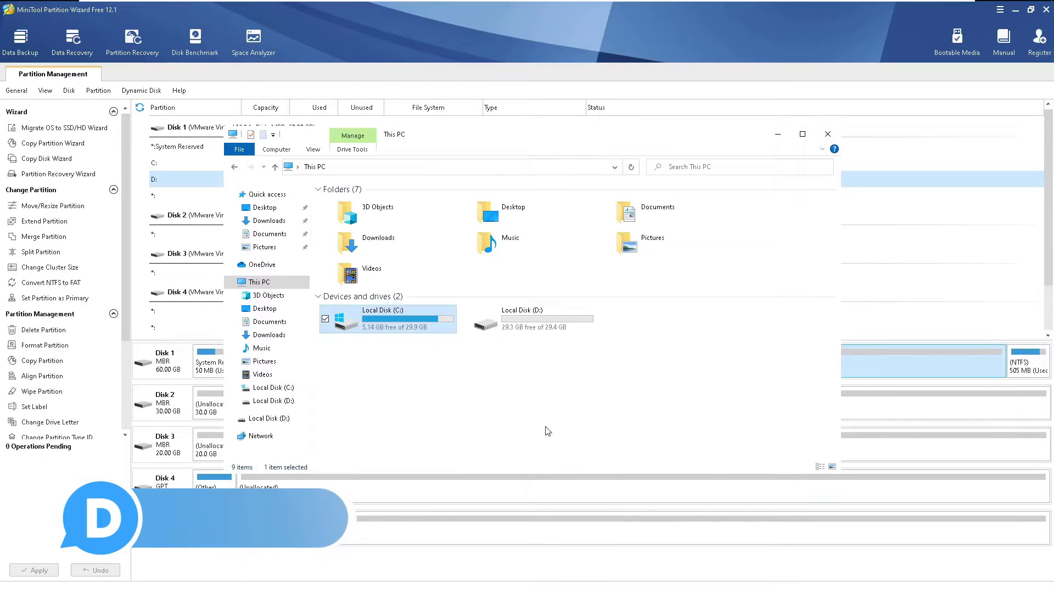
- Close the File Explorer window and select the D: partition on Disk 1 in MiniTool Partition Wizard
left_click(827, 134)
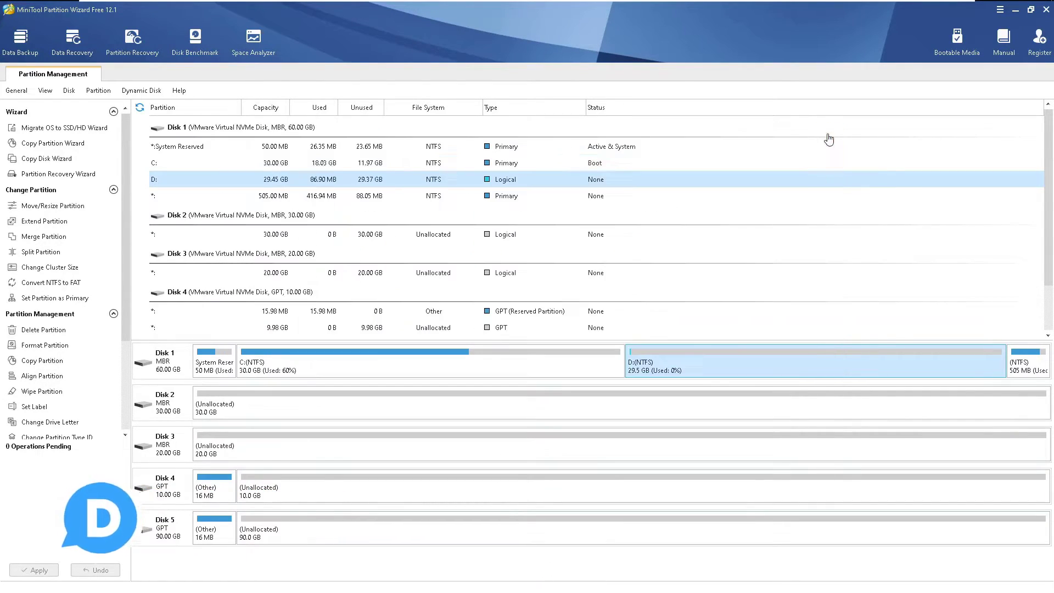
left_click(285, 163)
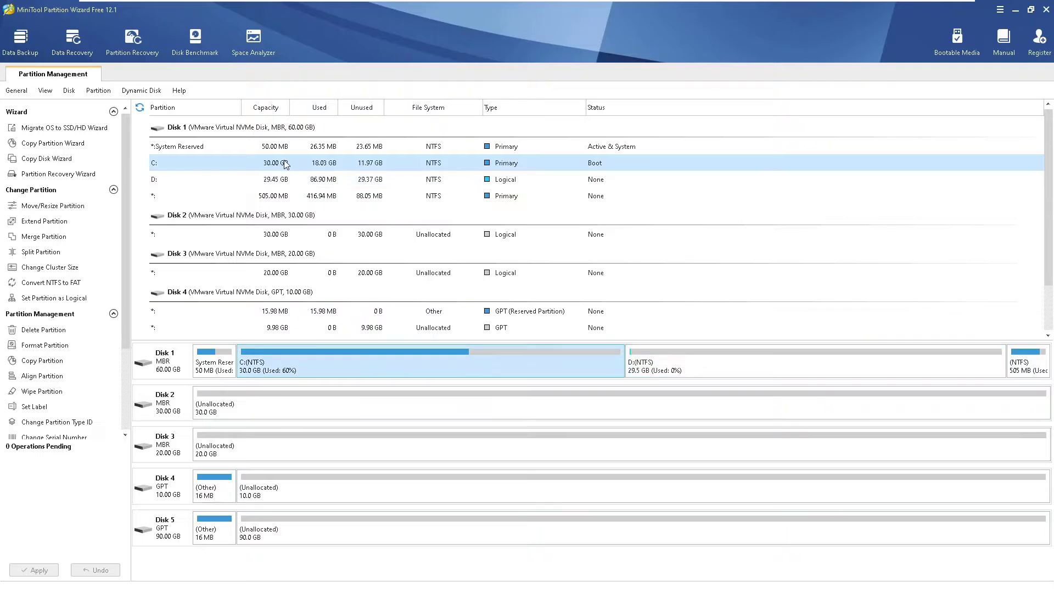
left_click(743, 371)
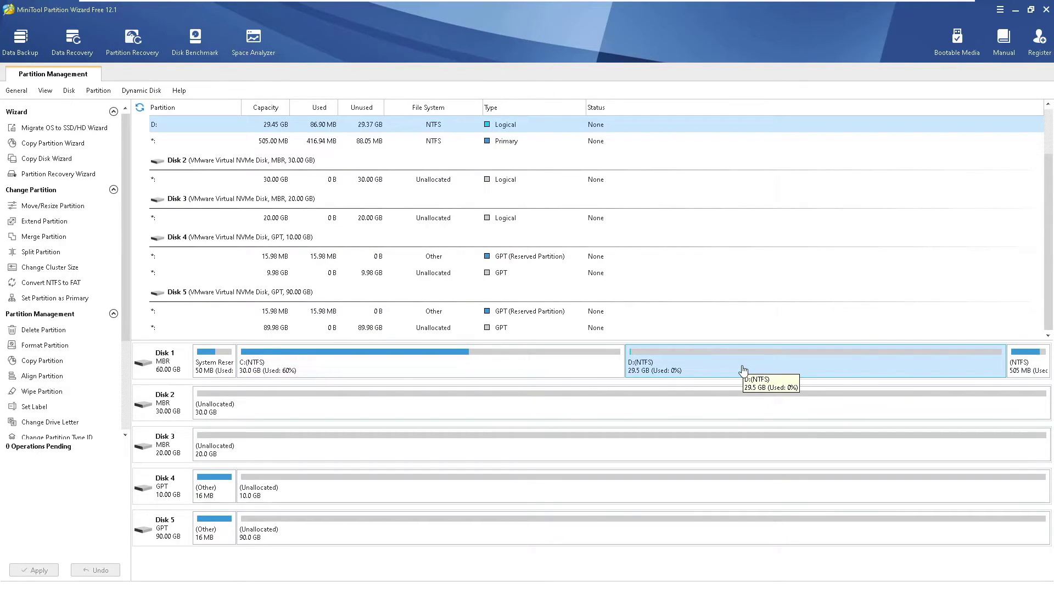
scroll(555, 208, "up", 2)
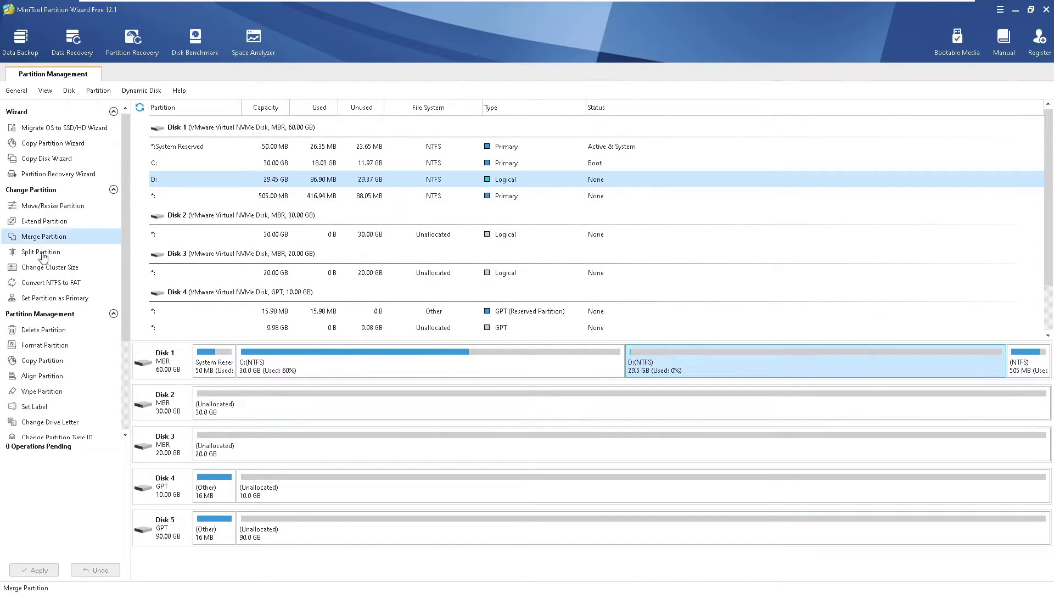
- Split the D: partition into D: and E:, setting the original partition size to 15.00 GB
left_click(36, 252)
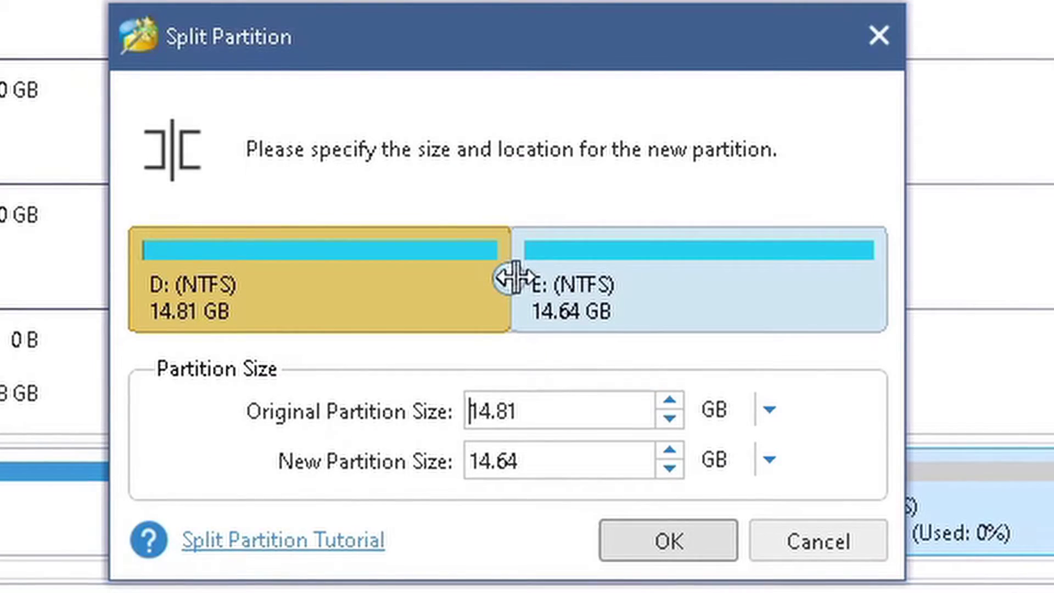
left_click_drag(515, 279, 413, 278)
left_click_drag(516, 415, 397, 423)
type("10")
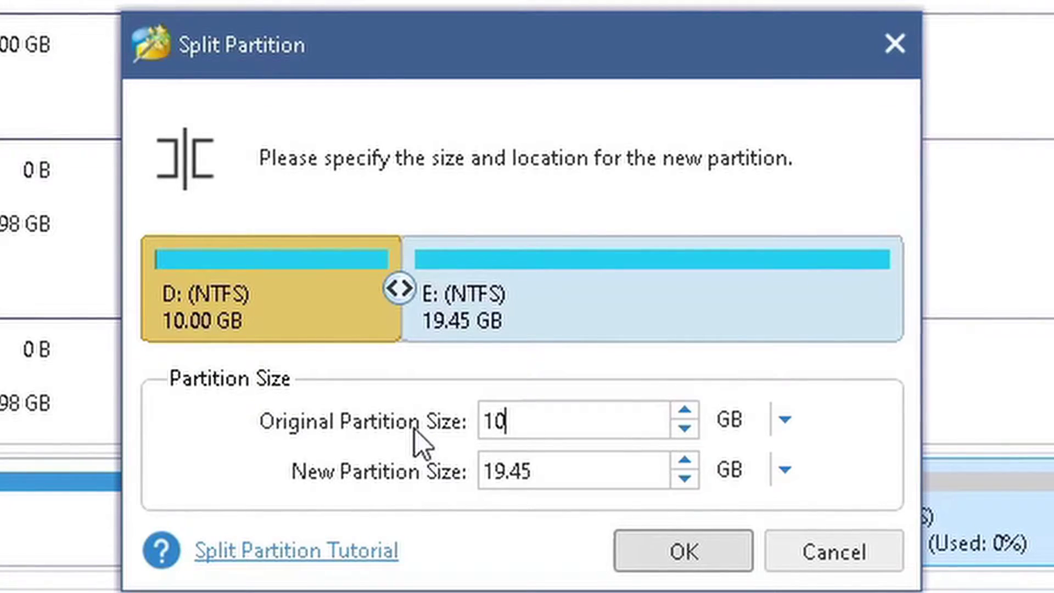
key("BackSpace")
type("5.")
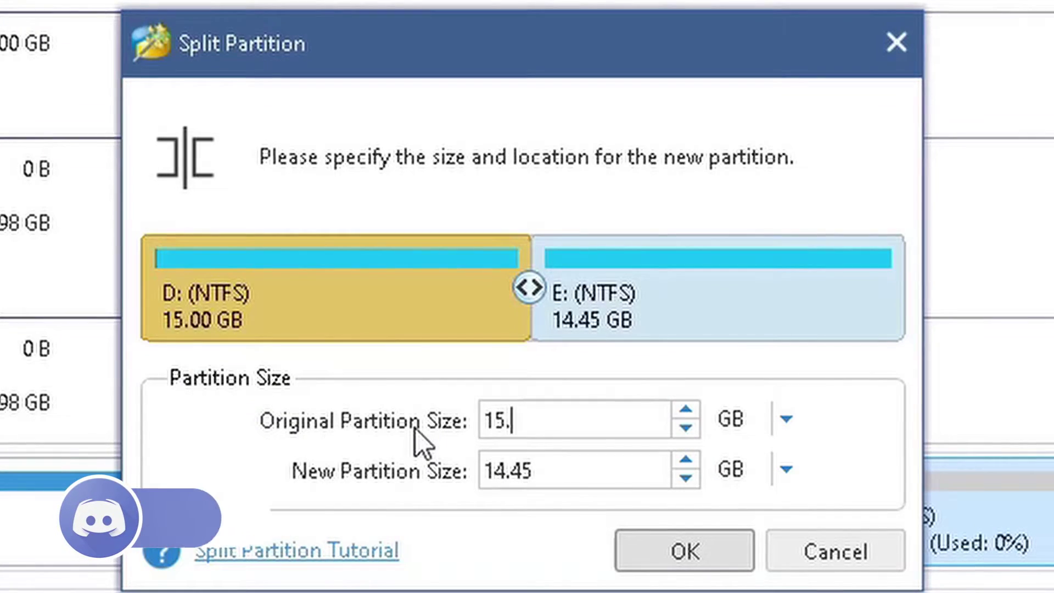
type("00")
left_click(693, 554)
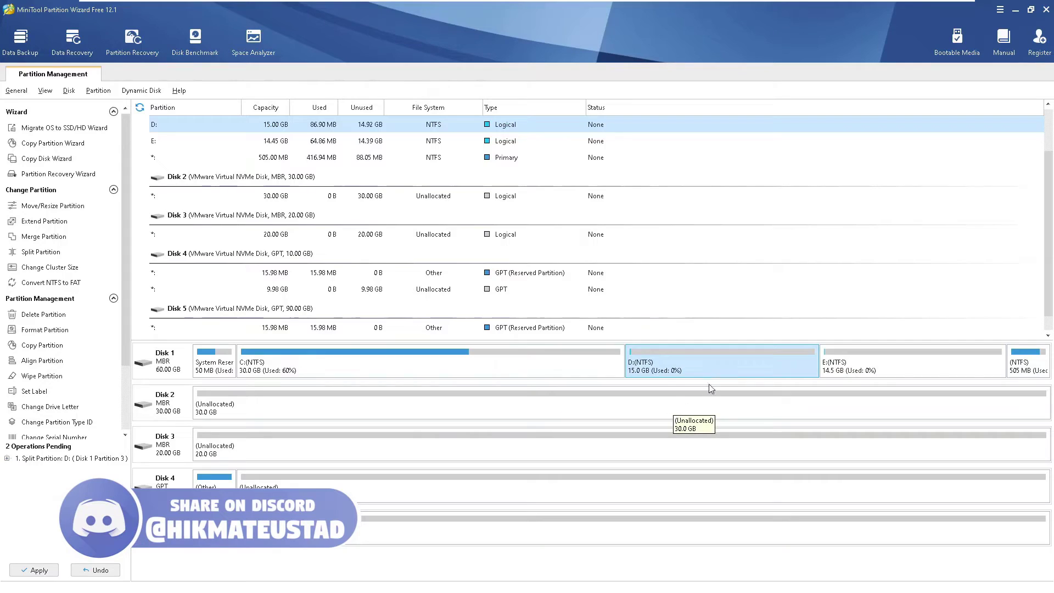
- Apply the pending split of D: and dismiss the completion message
left_click(30, 572)
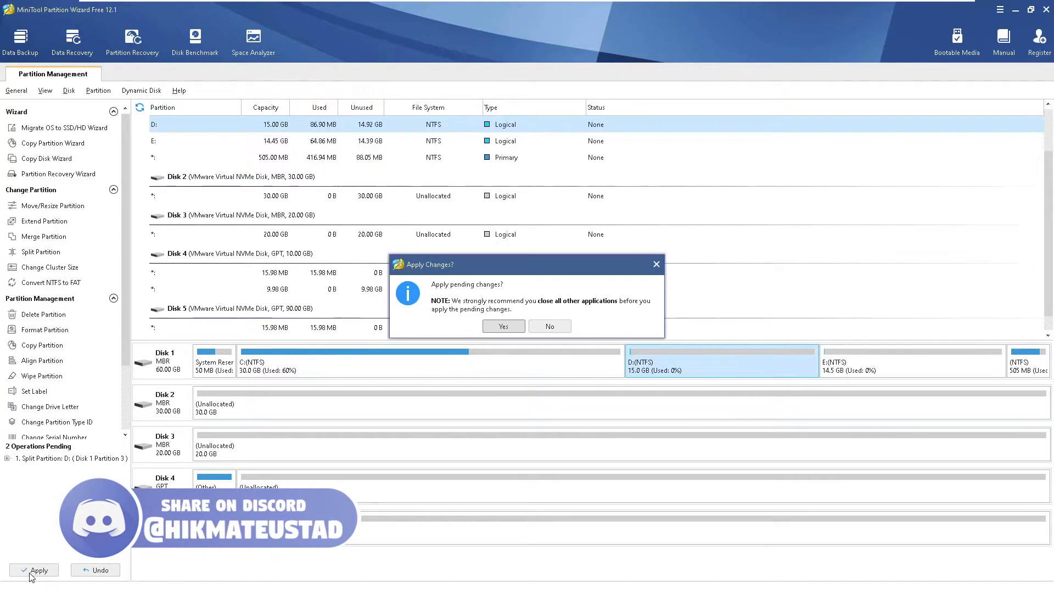
left_click(502, 327)
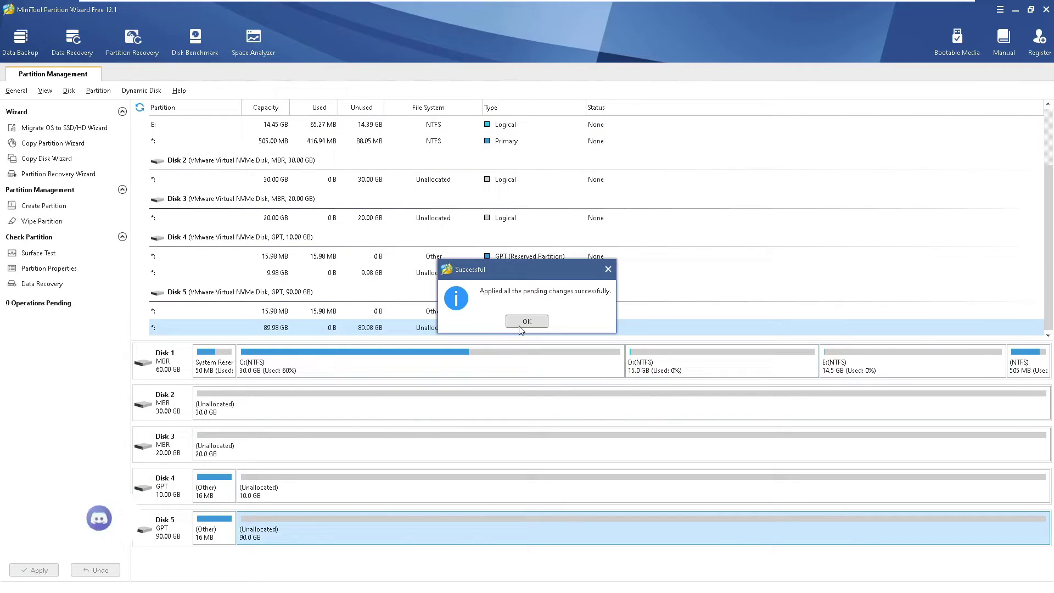
left_click(520, 324)
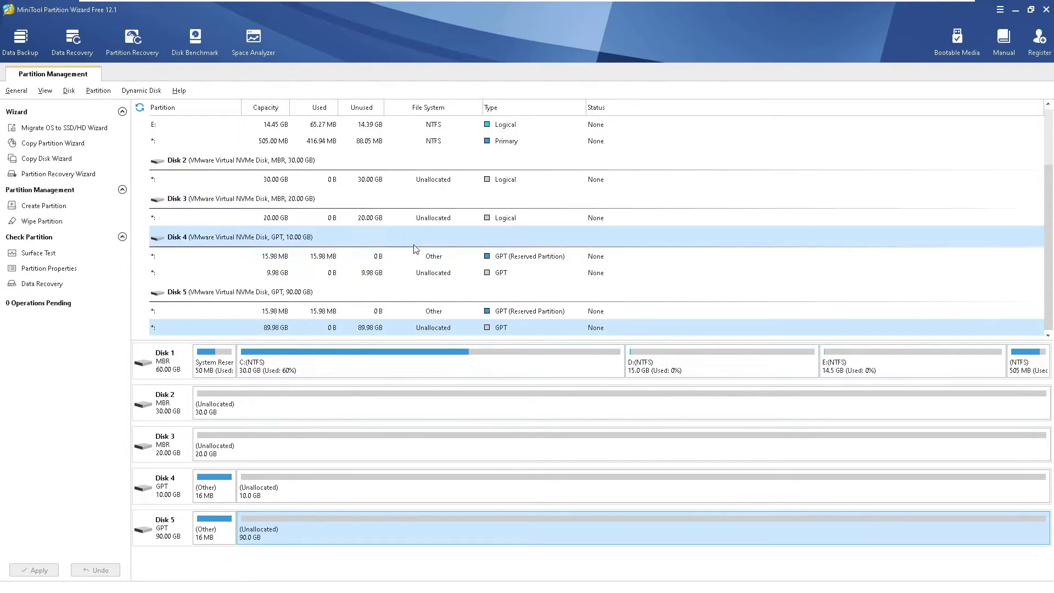
- Review the capacity and type of the C:, D: and E: partitions on Disk 1
scroll(420, 252, "up", 3)
left_click(206, 164)
left_click(223, 182)
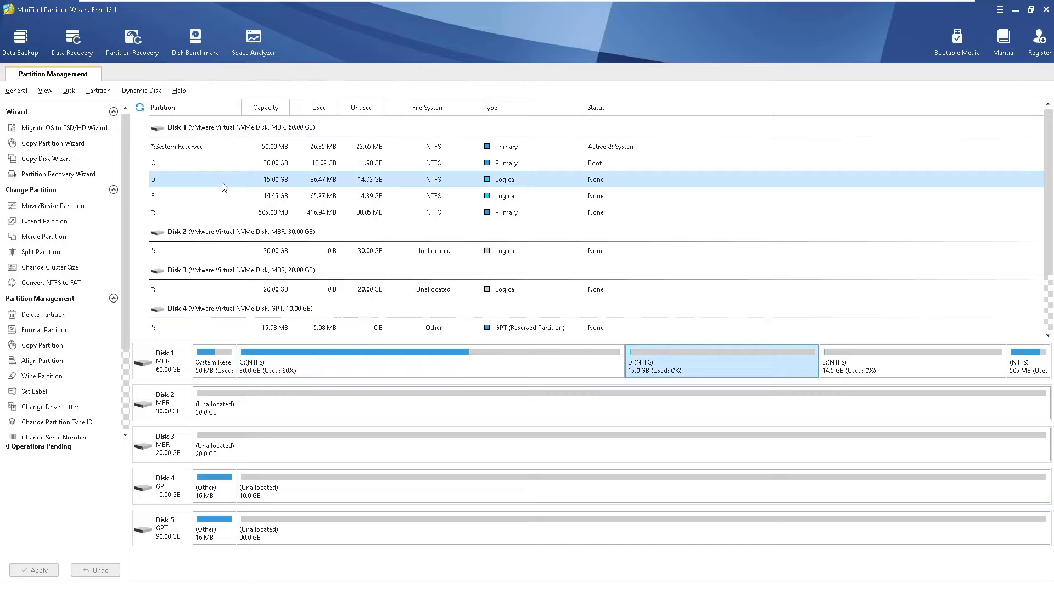
left_click(224, 202)
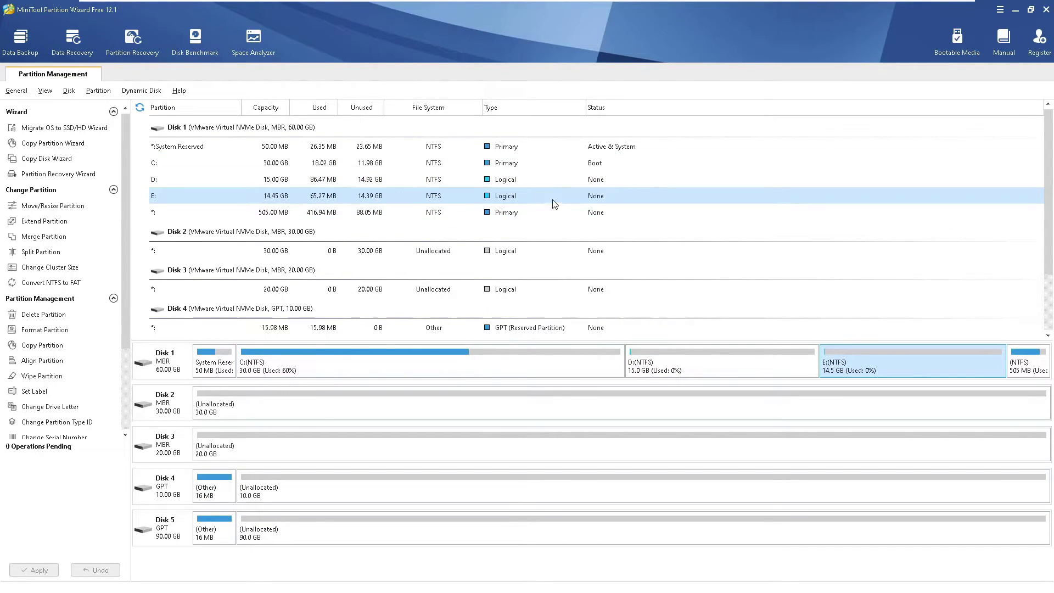
- Select the C: partition on Disk 1 and start the Extend Partition operation for it
left_click(412, 368)
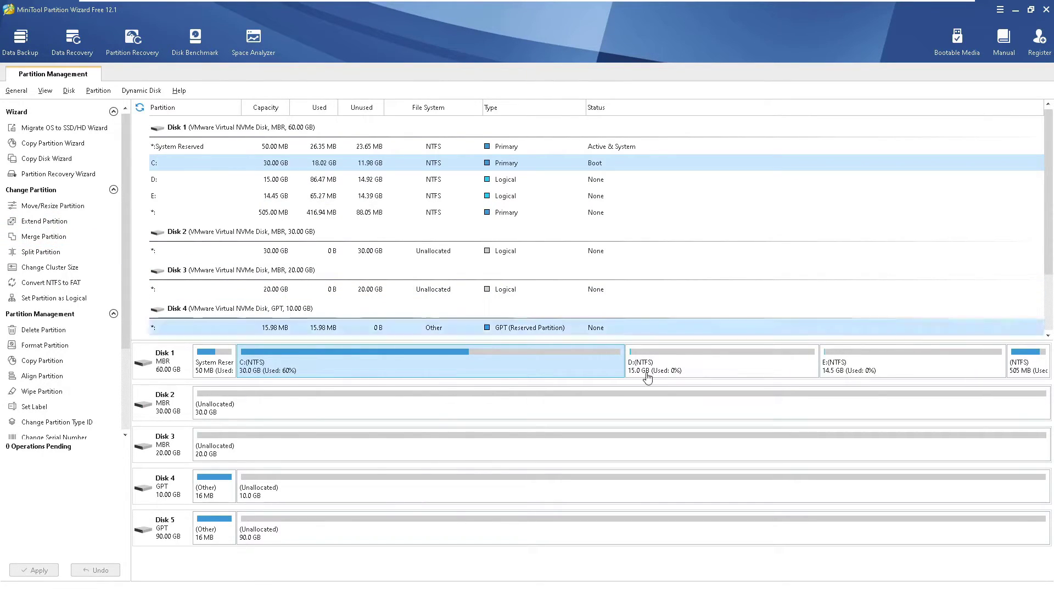
scroll(549, 366, "down", 1)
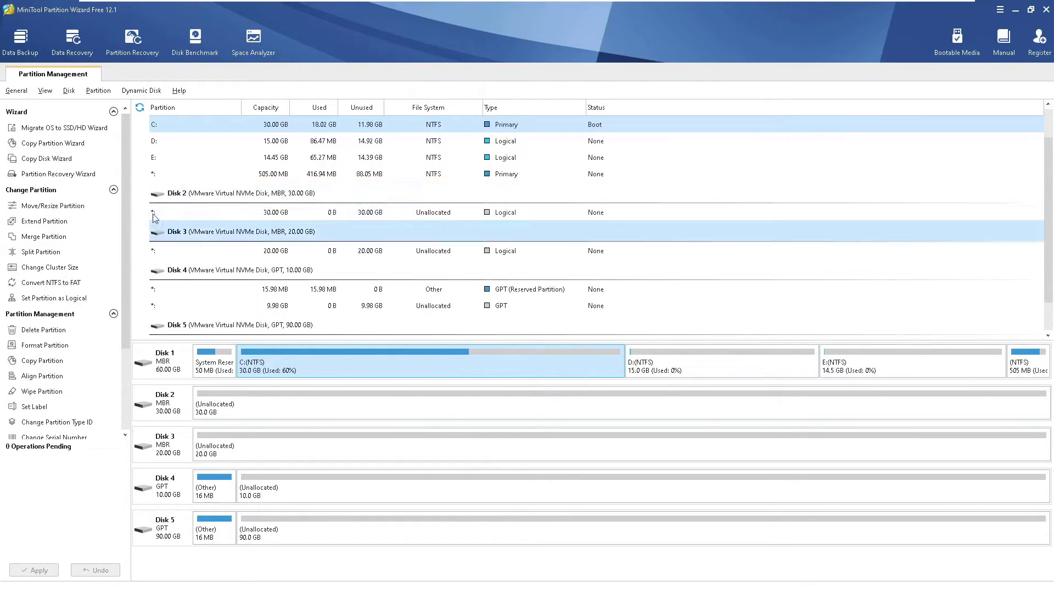
left_click(40, 221)
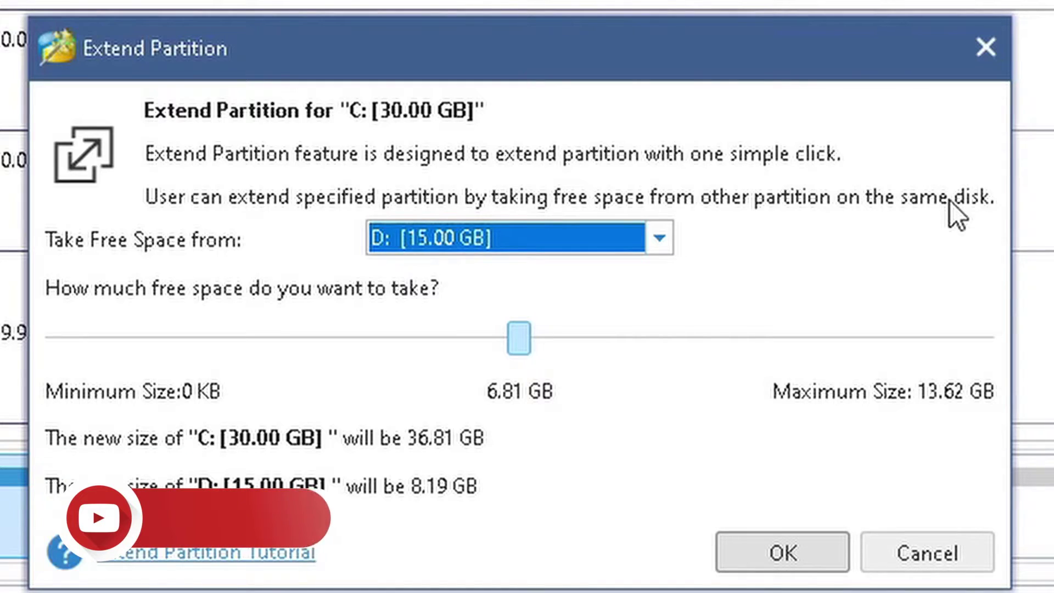
- Try E: and D: as the free-space source for C:, and set the amount taken from D: to about 6.62 GB
left_click(606, 229)
left_click(607, 232)
left_click(587, 294)
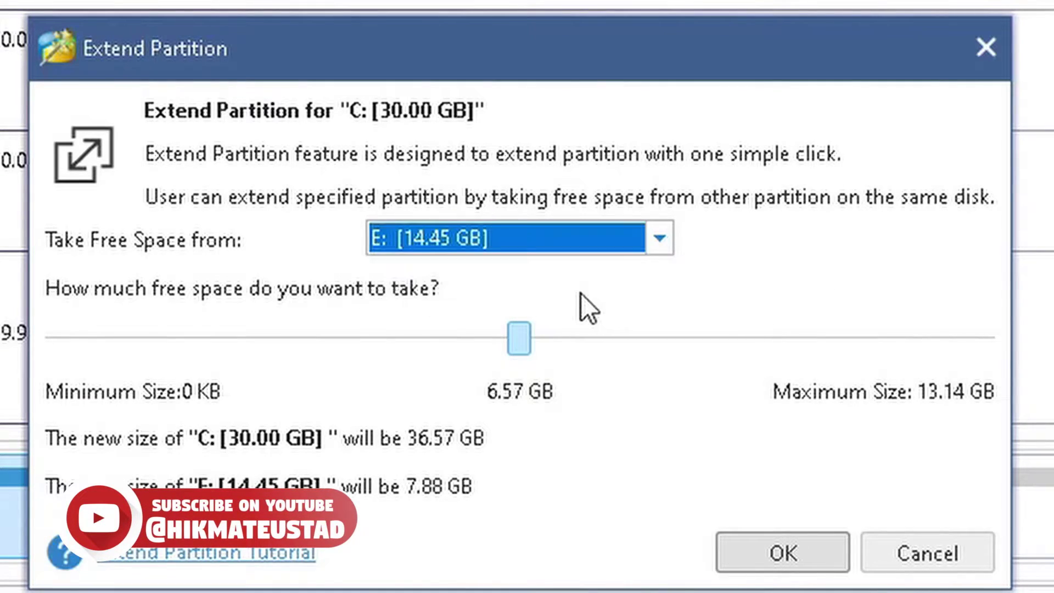
left_click(579, 246)
left_click(562, 266)
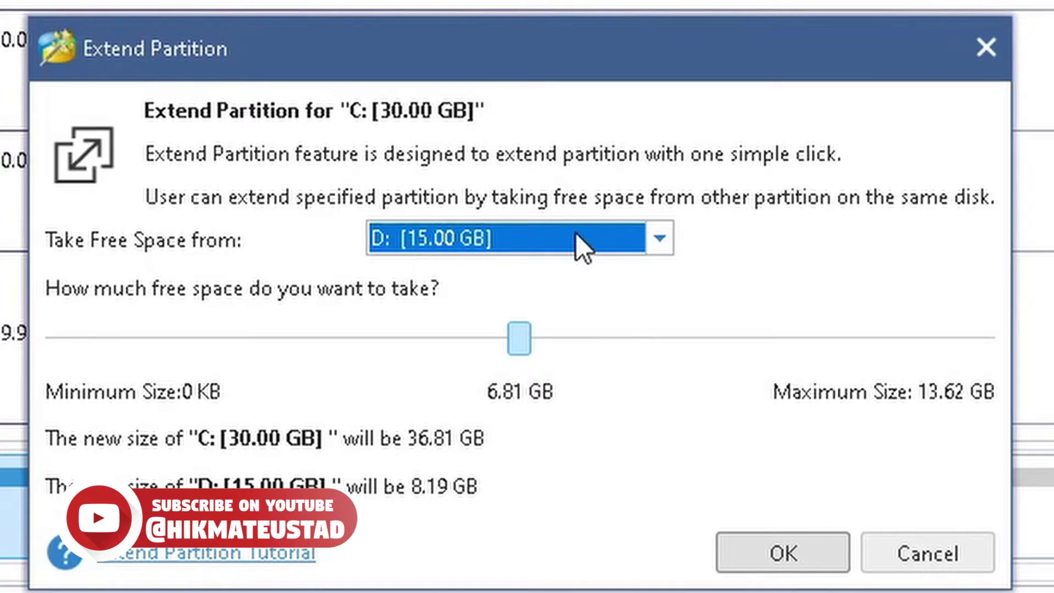
left_click(522, 339)
mouse_move(521, 339)
left_mouse_down()
mouse_move(118, 344)
mouse_move(986, 341)
mouse_move(510, 335)
left_mouse_up()
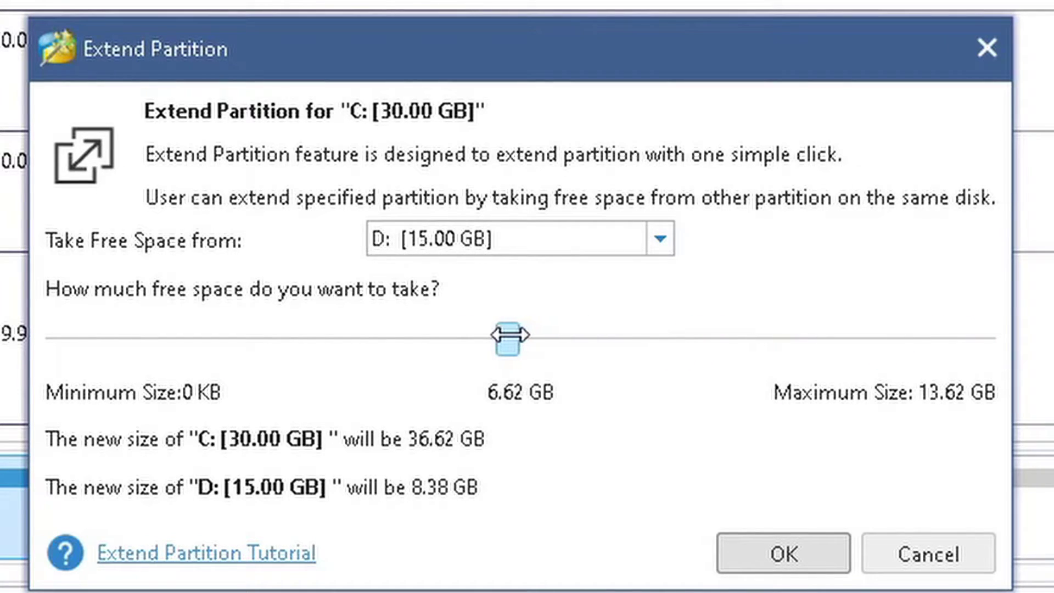
- Extend C: by taking about 4.99 GB of free space from the E: partition
left_click(536, 233)
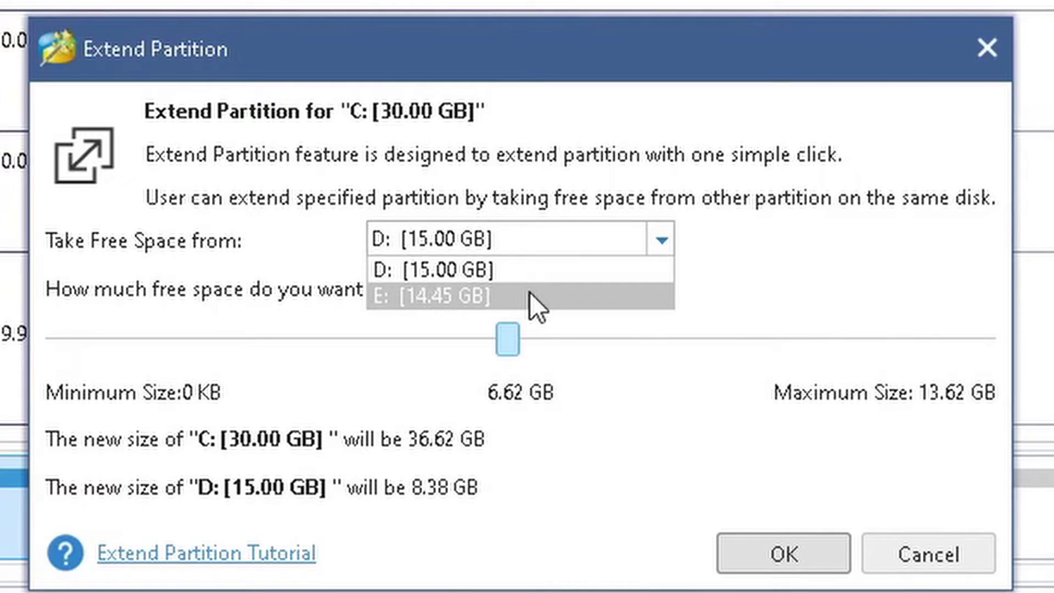
left_click(526, 291)
mouse_move(519, 341)
left_mouse_down()
mouse_move(110, 344)
mouse_move(934, 345)
mouse_move(418, 348)
mouse_move(522, 353)
mouse_move(514, 356)
left_mouse_up()
left_click(603, 239)
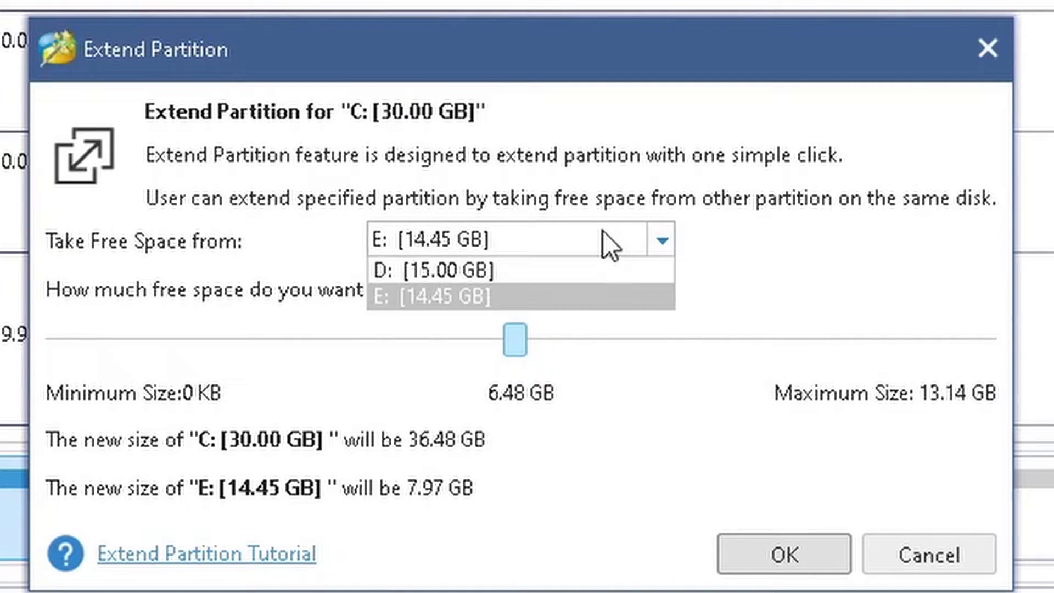
left_click(571, 296)
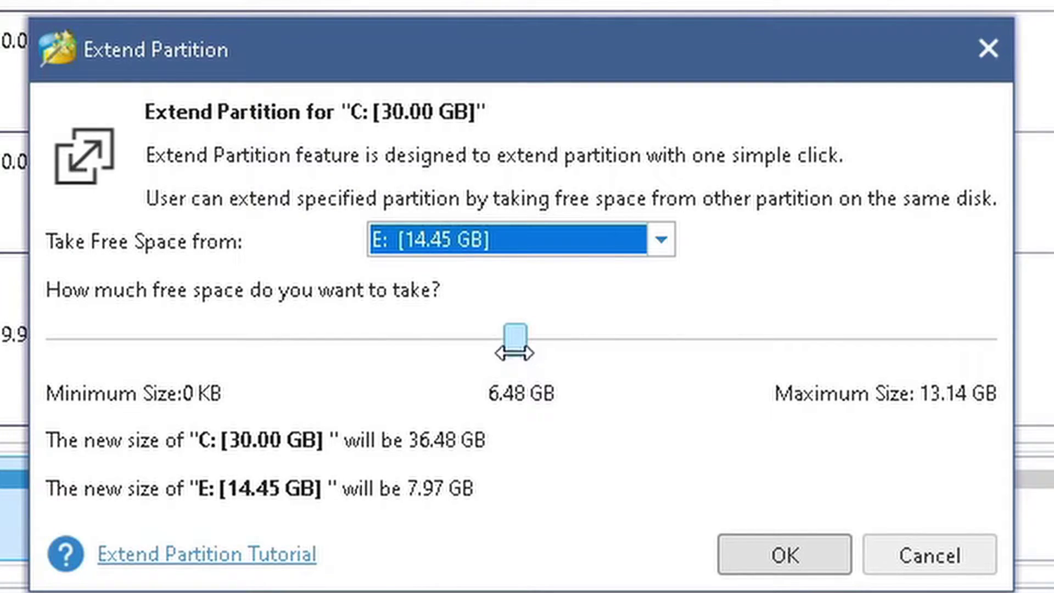
left_click_drag(514, 352, 412, 347)
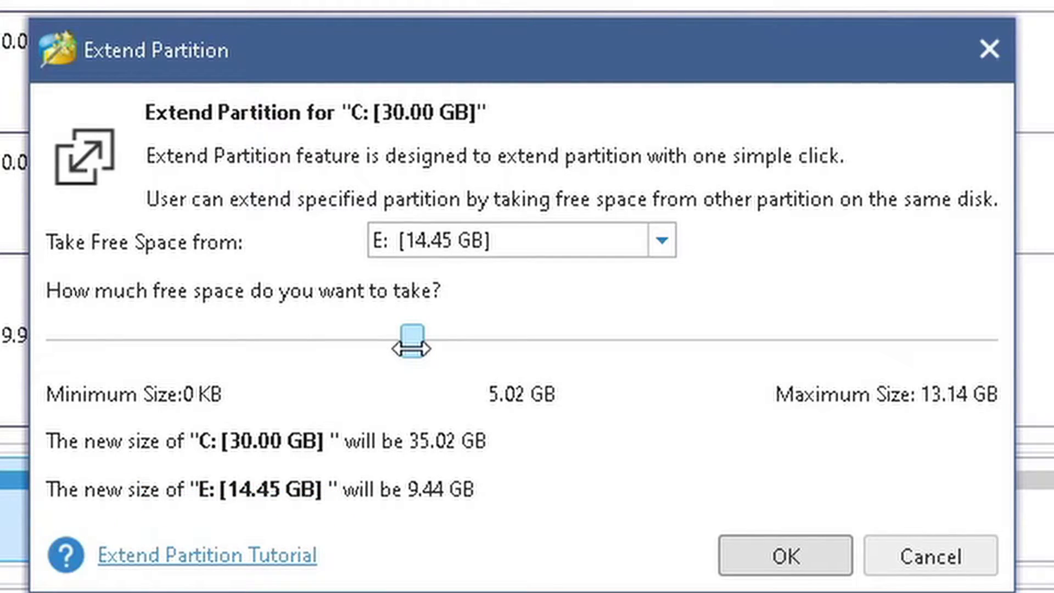
left_click_drag(413, 347, 396, 342)
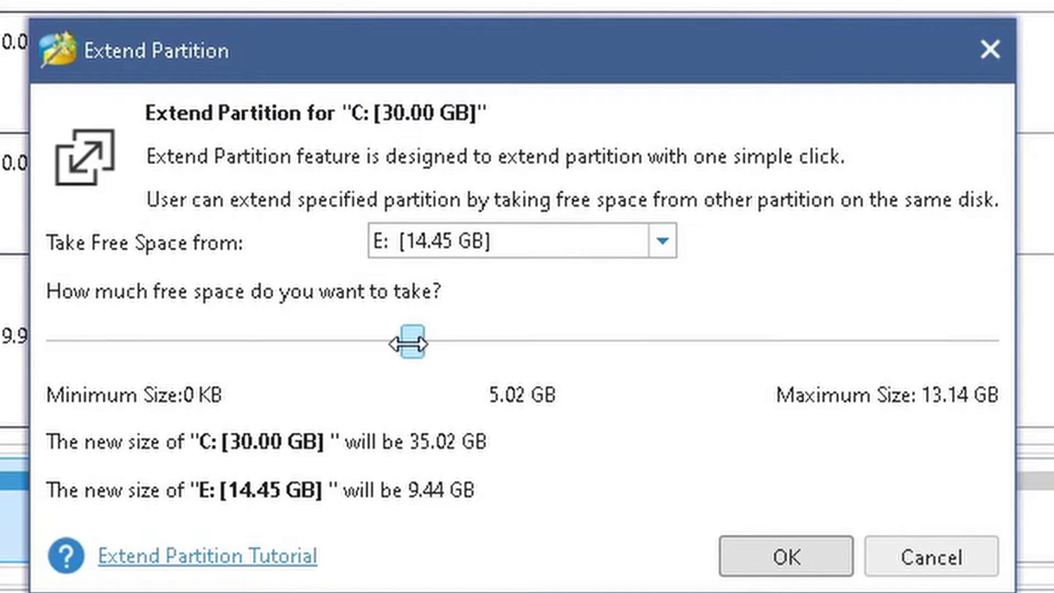
left_click_drag(408, 343, 408, 344)
left_click_drag(395, 343, 404, 344)
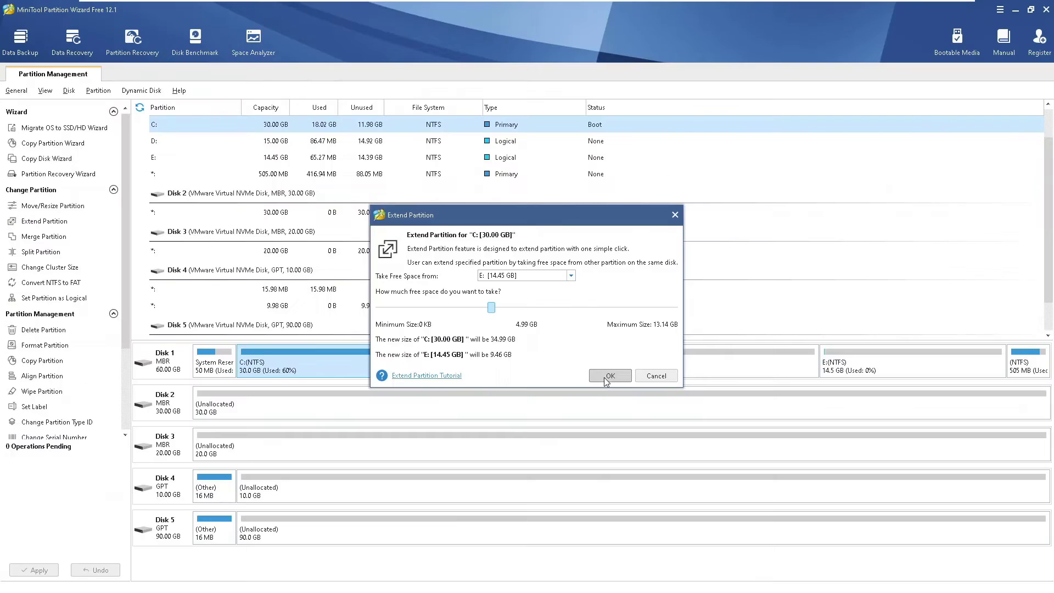
left_click(771, 562)
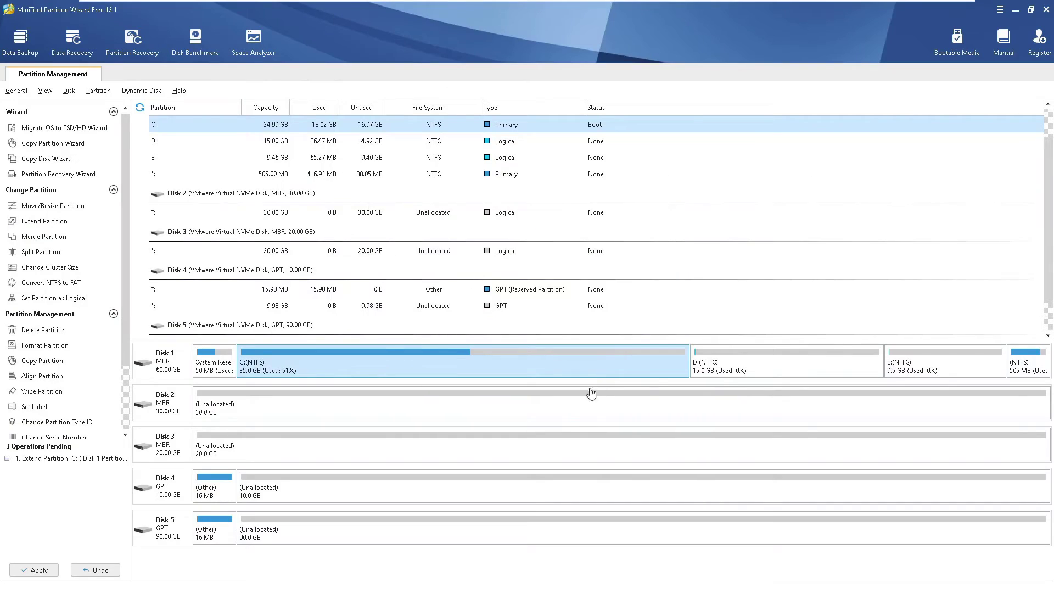
- Apply the pending extension of C: and dismiss the completion message
left_click(34, 570)
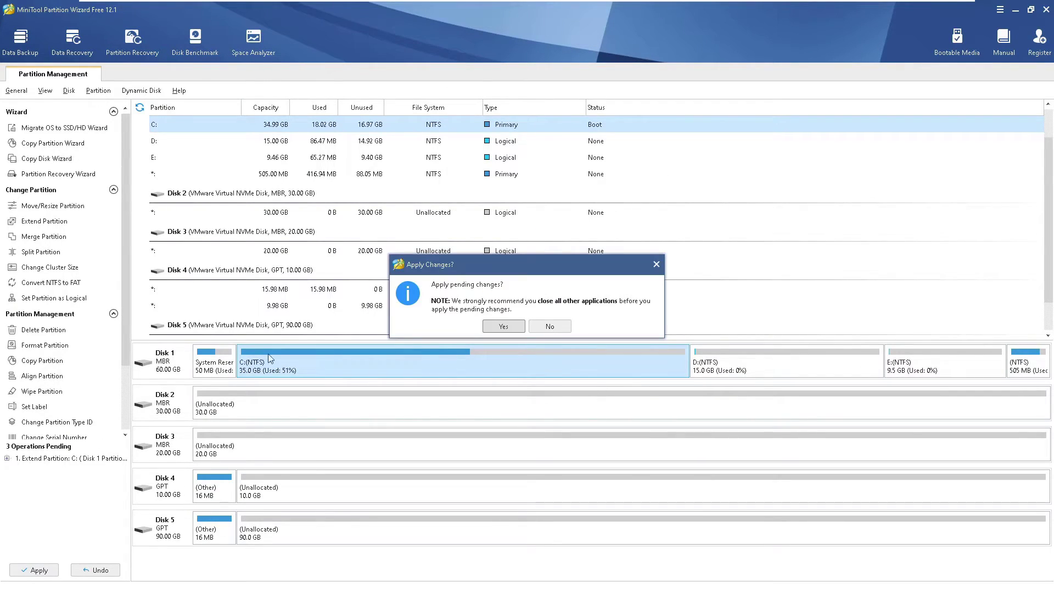
left_click(497, 326)
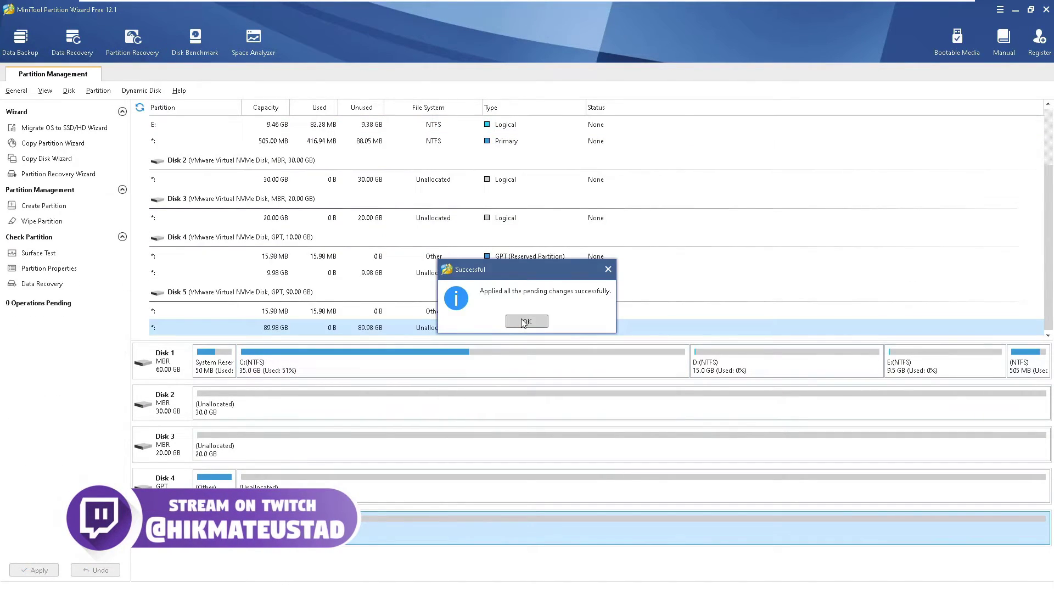
left_click(522, 319)
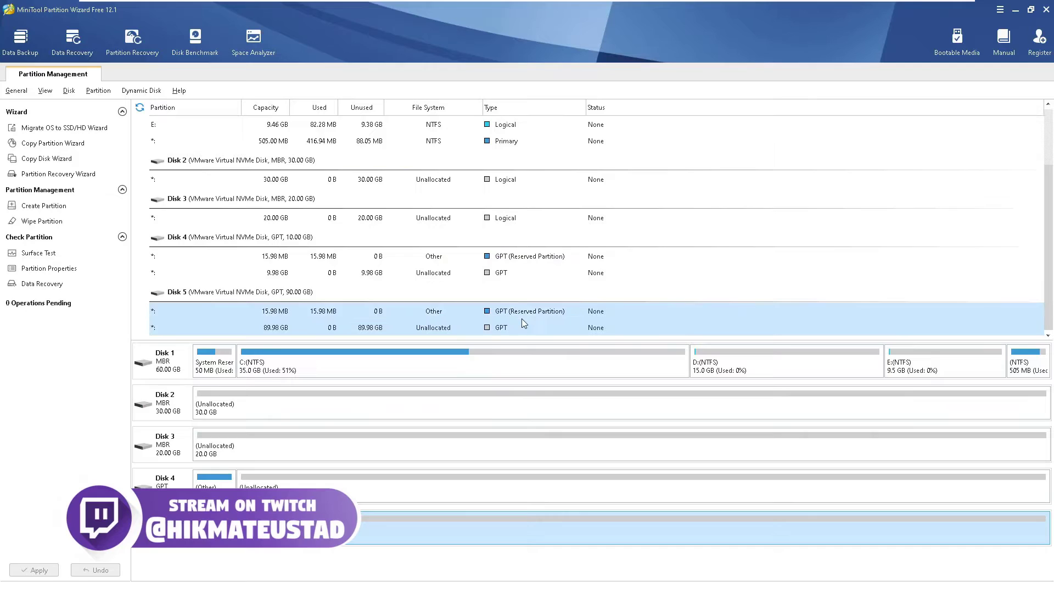
- Select the C: partition on Disk 1 and start Extend Partition for it again
left_click(646, 370)
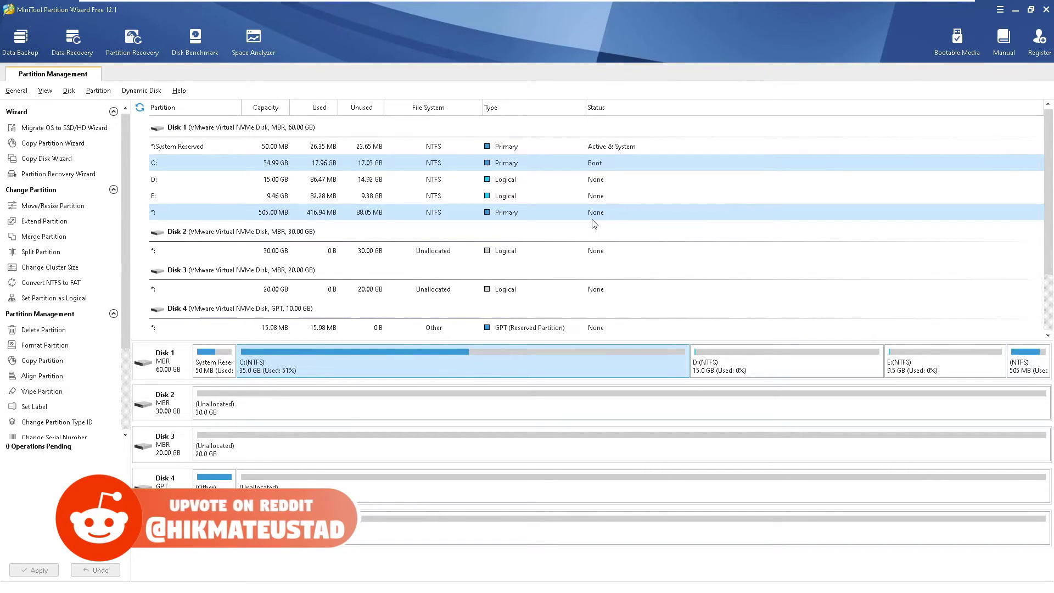
left_click(764, 365)
left_click(505, 366)
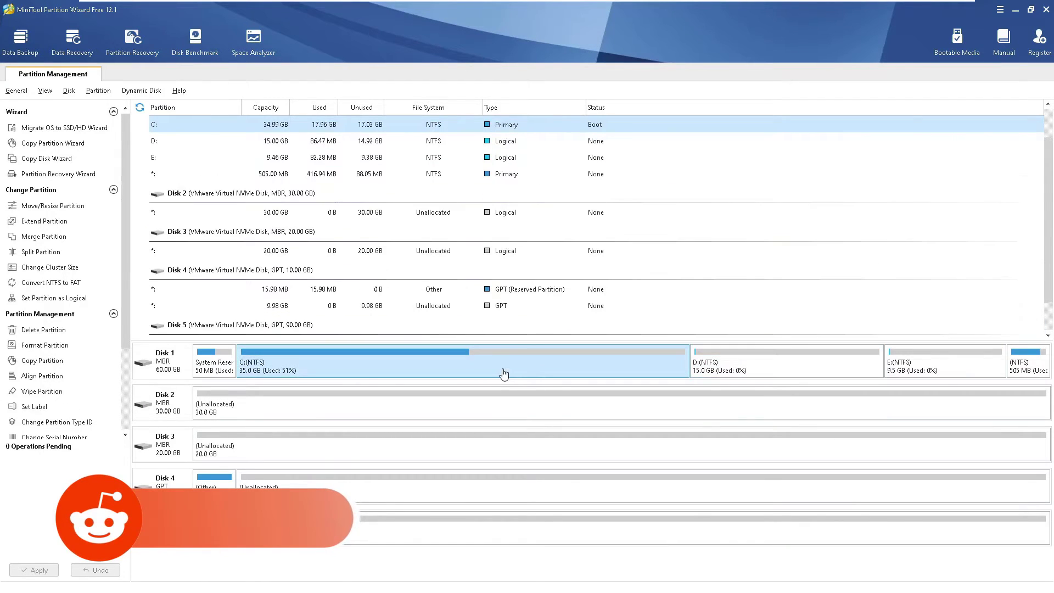
left_click(32, 225)
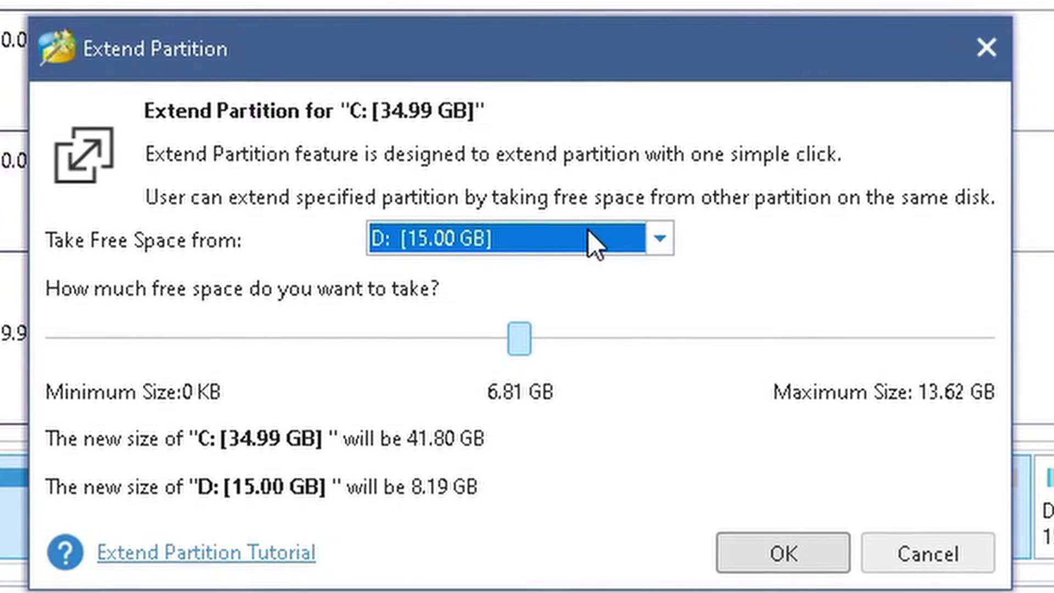
- Try E: as the free-space source for C: and switch the source back to D:
left_click(588, 229)
left_click(576, 297)
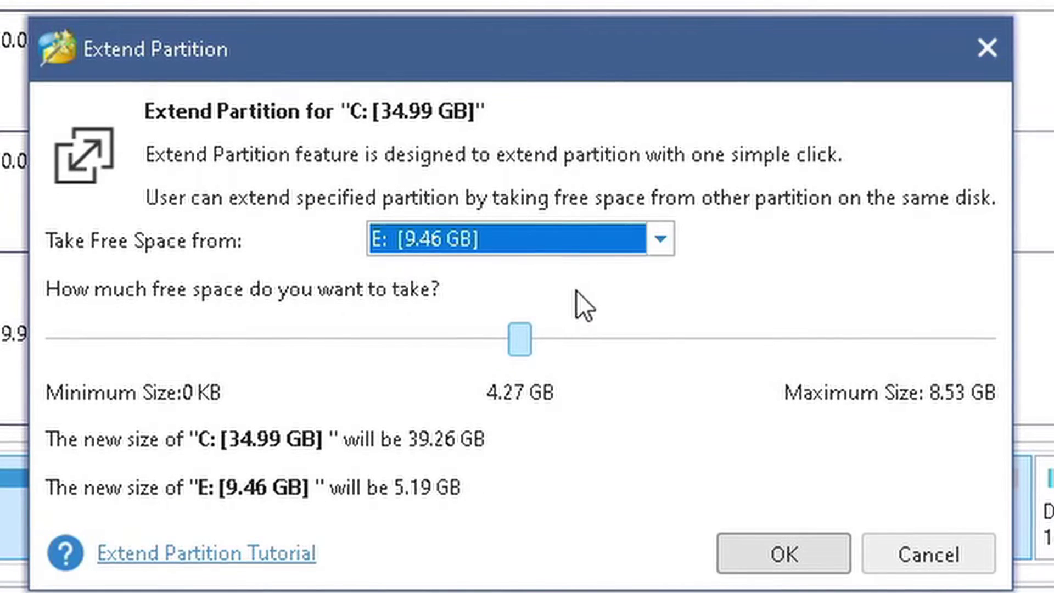
left_click(582, 225)
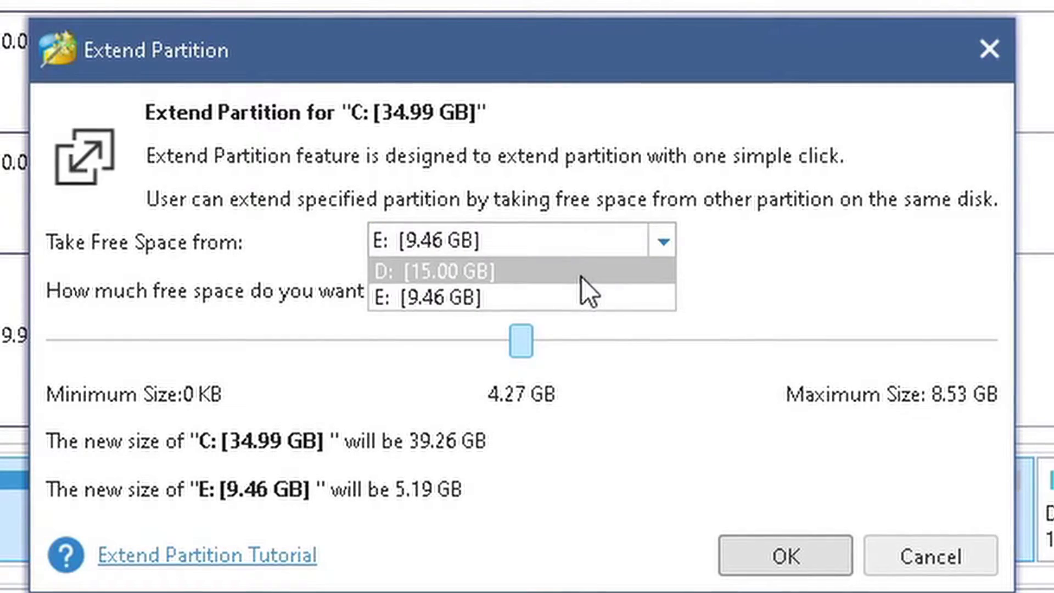
left_click(582, 276)
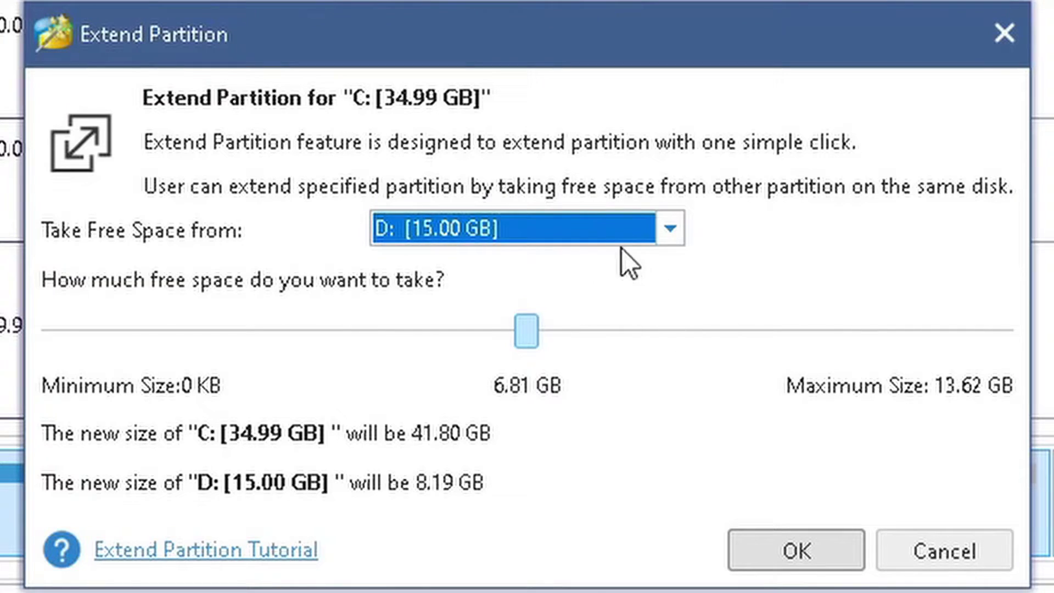
left_click(591, 230)
left_click(578, 283)
left_click(580, 223)
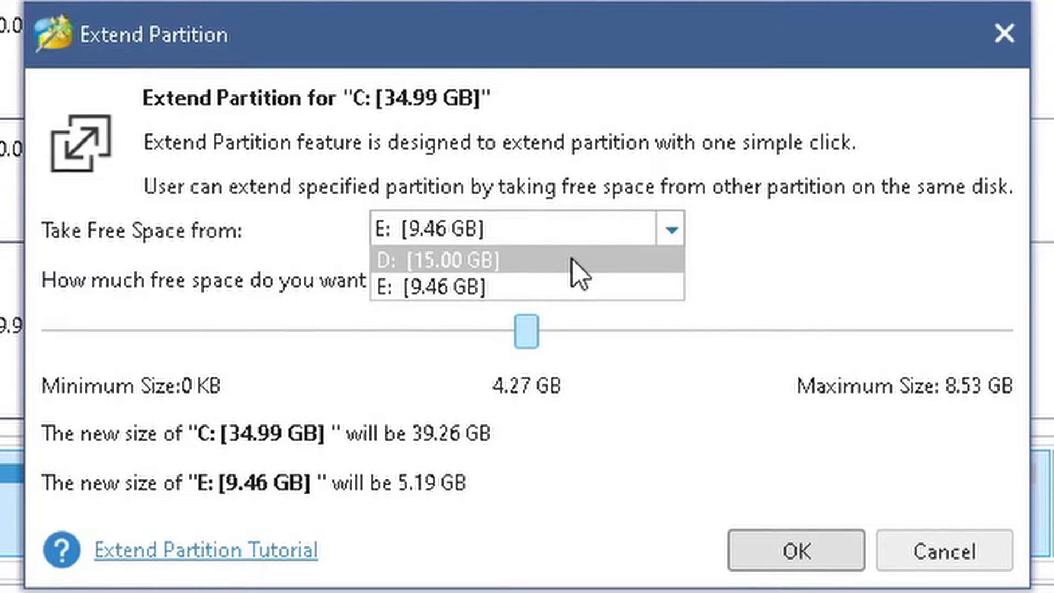
left_click(572, 257)
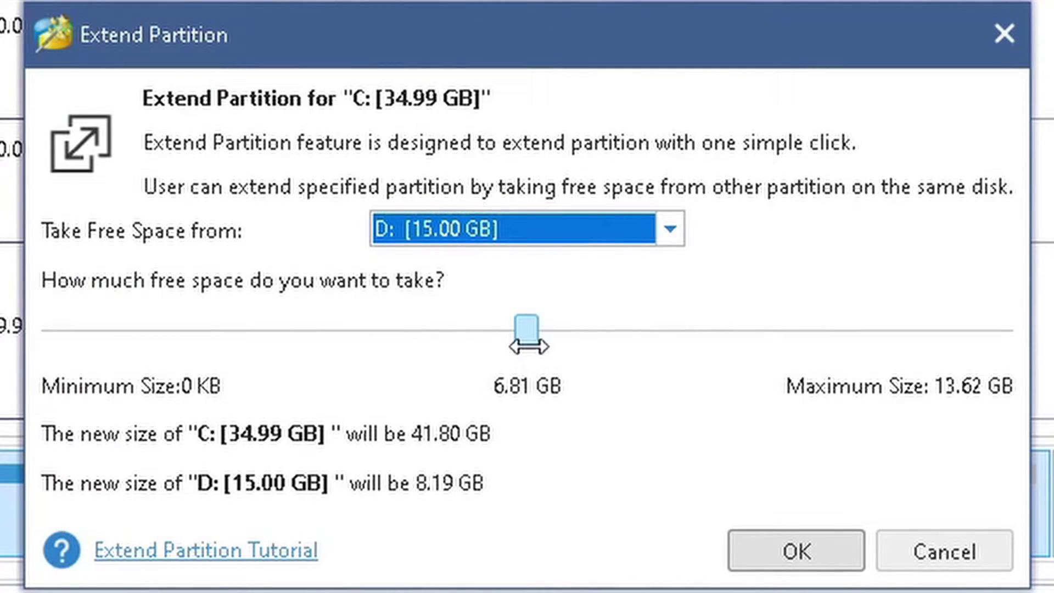
- Extend C: by taking 5.00 GB of free space from the D: partition
left_click_drag(526, 331, 401, 347)
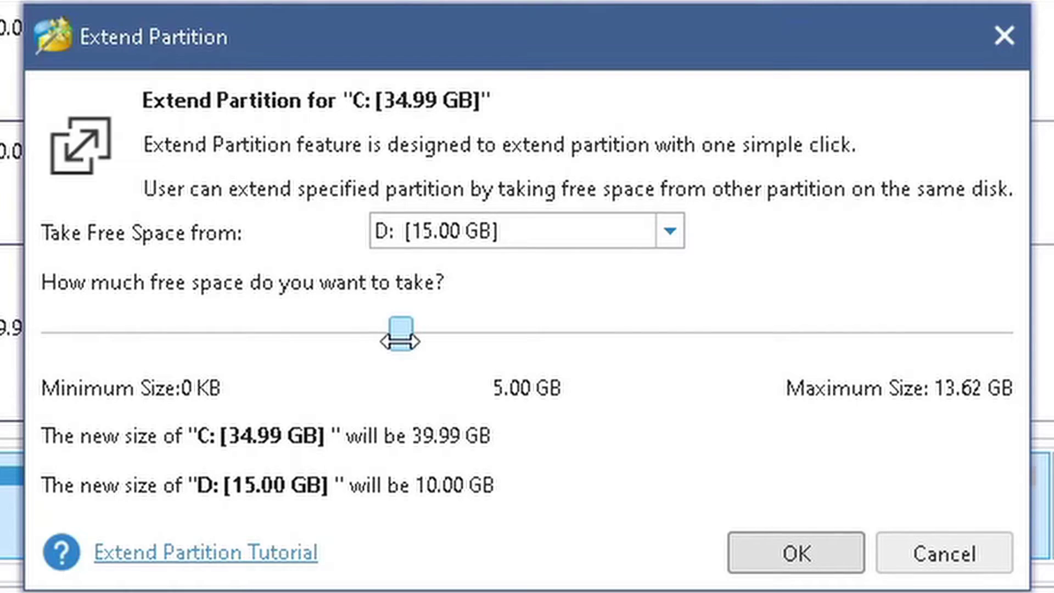
left_click_drag(400, 341, 400, 341)
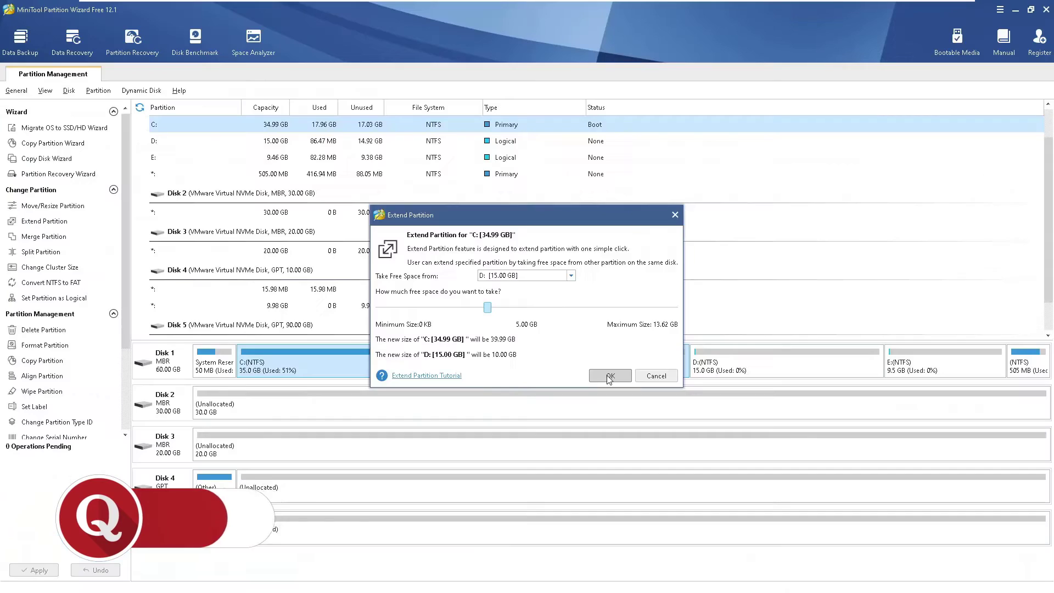
left_click(741, 551)
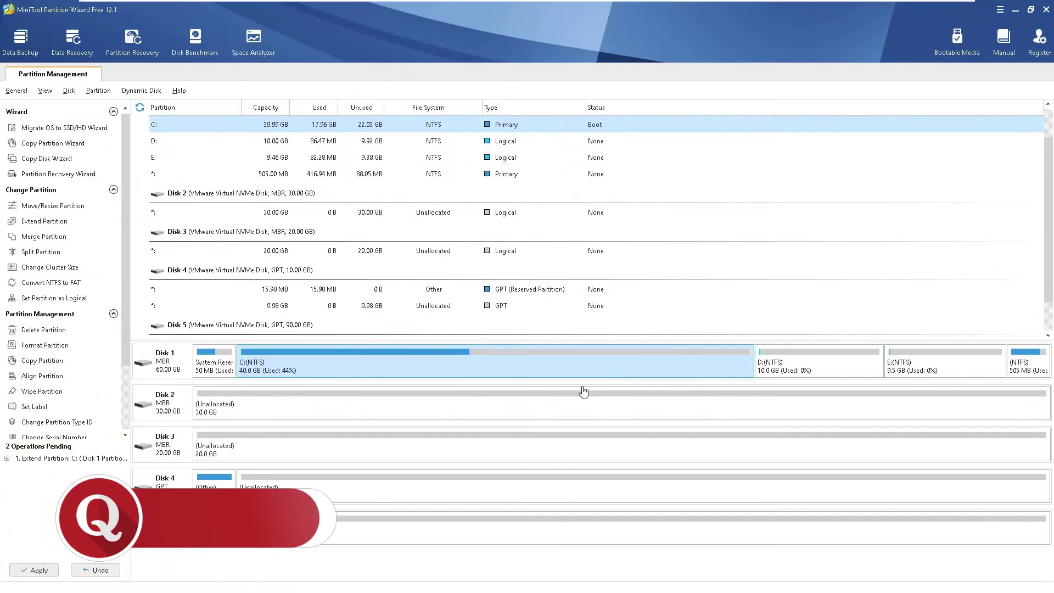
- Apply the pending extension of C: with space from D: and dismiss the completion message
left_click(35, 569)
left_click(499, 328)
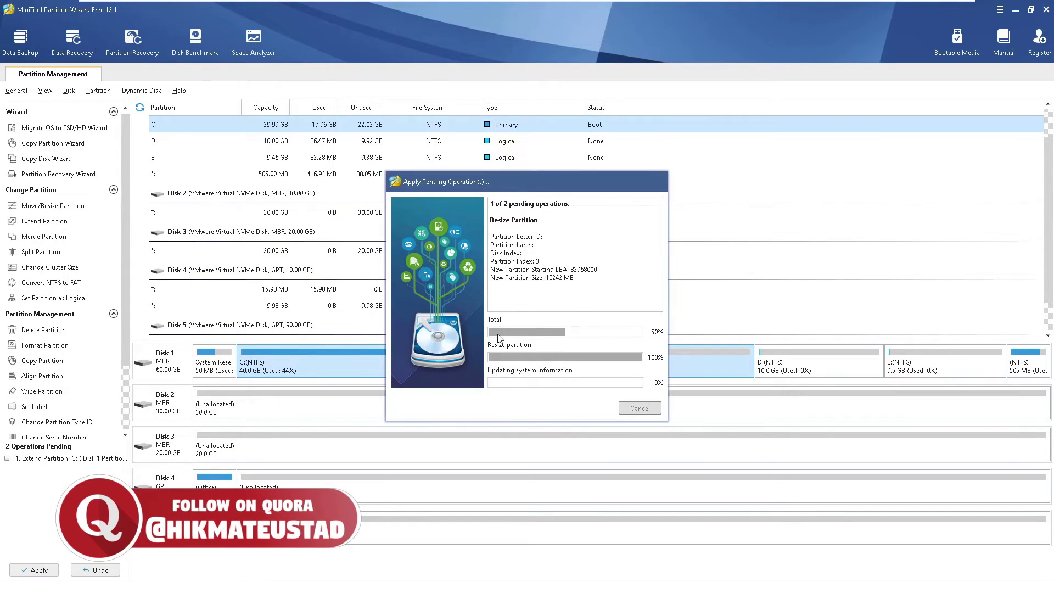
left_click(526, 323)
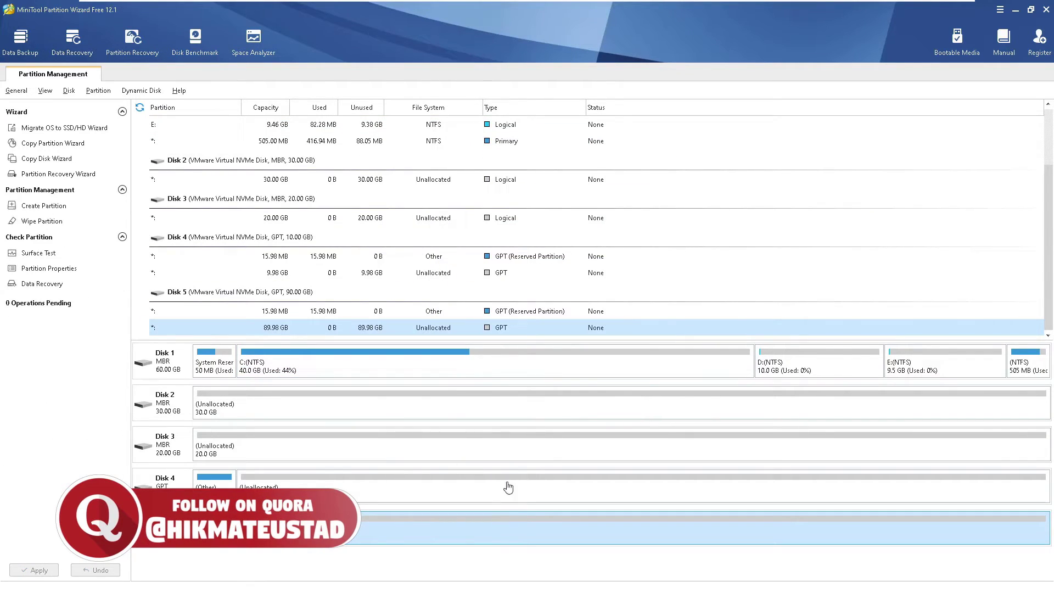
- Examine the C:, D: and E: partitions on Disk 1 to check their capacities after the extension
left_click(416, 364)
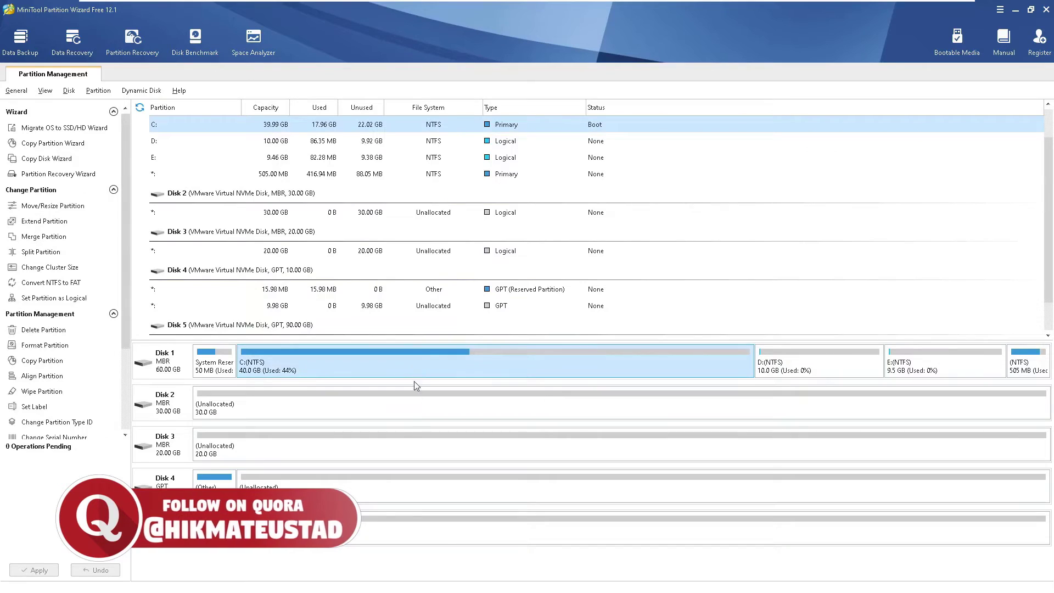
scroll(393, 177, "up", 1)
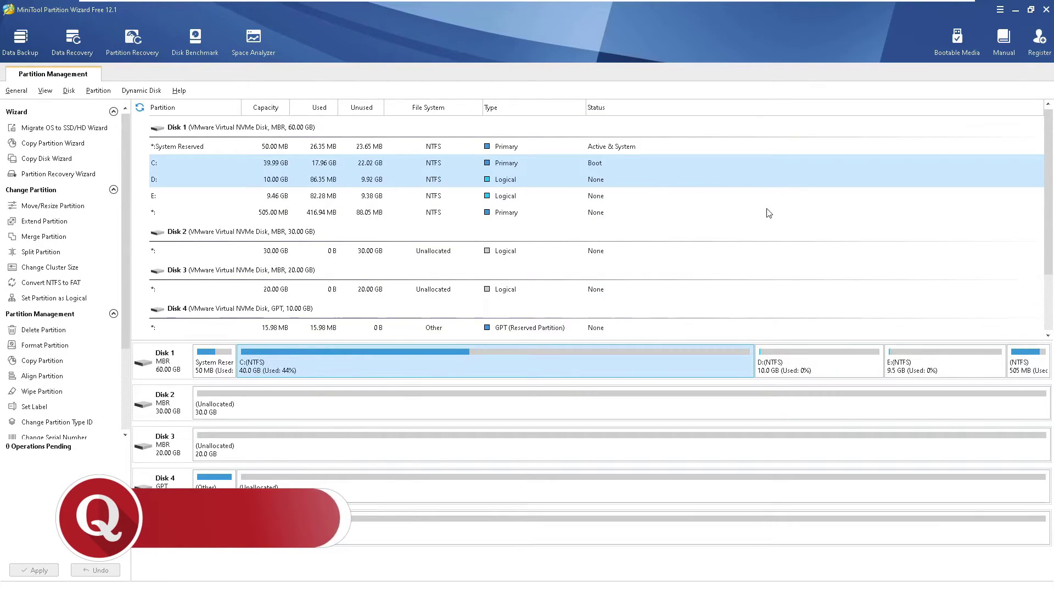
left_click(630, 372)
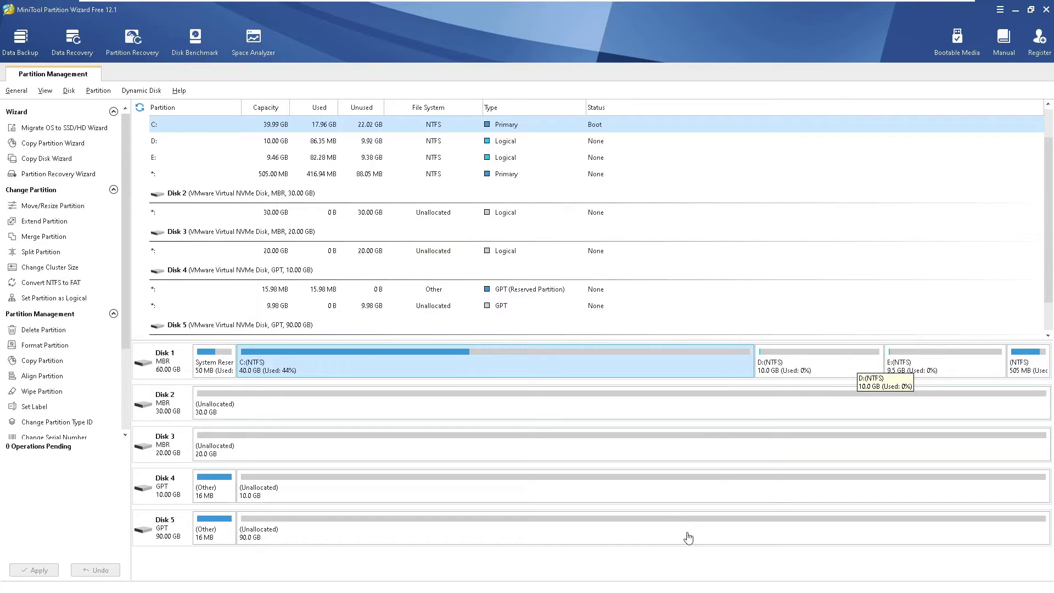
left_click(840, 368)
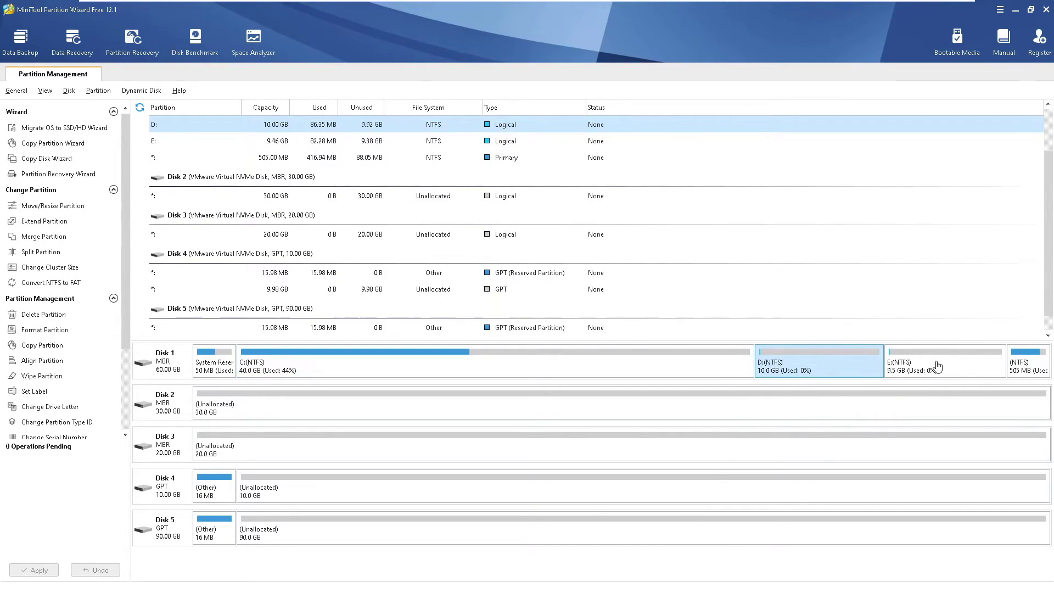
left_click(946, 365)
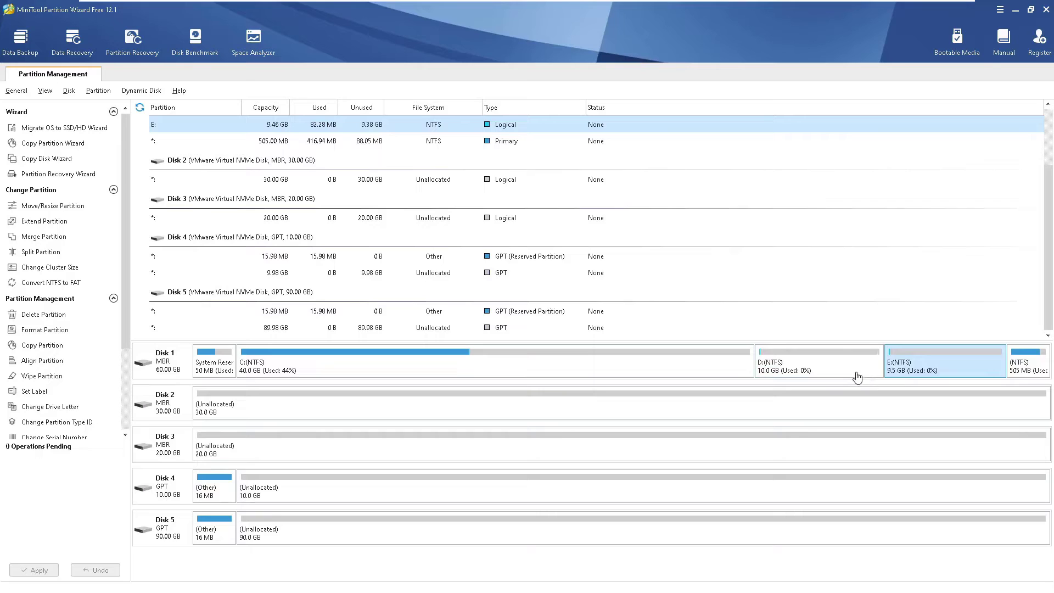
left_click(853, 376)
left_click(925, 370)
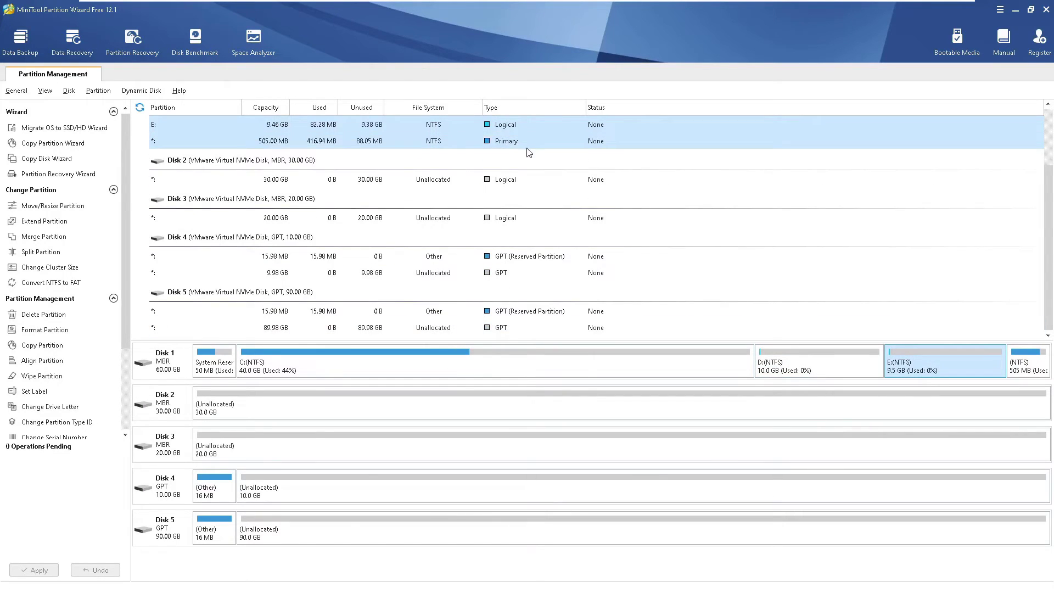
- Switch to File Explorer and check the free space and size of the drives under This PC
key("super+r")
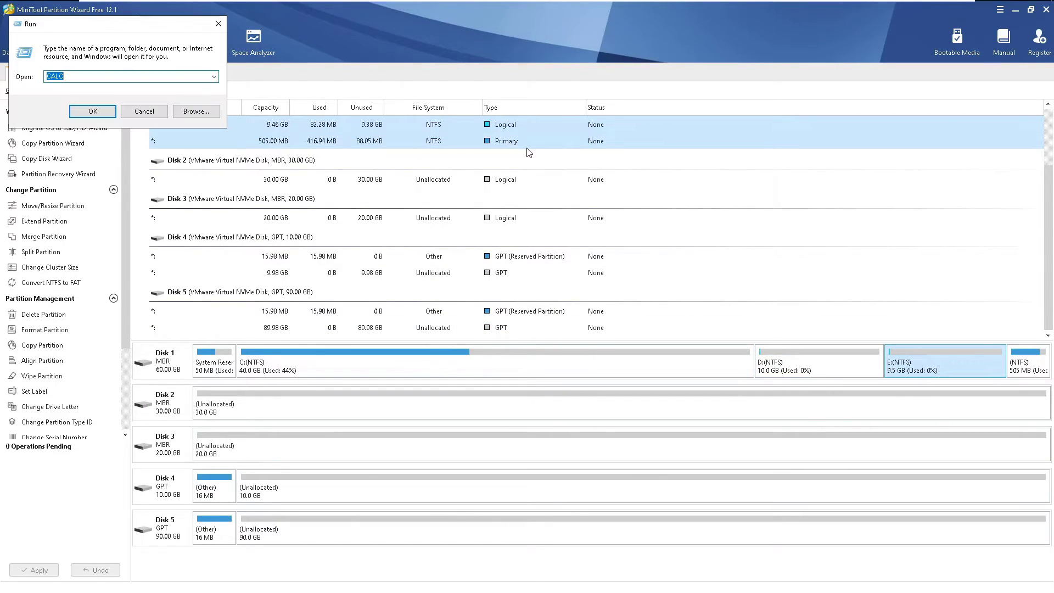
left_click(147, 108)
key("super+e")
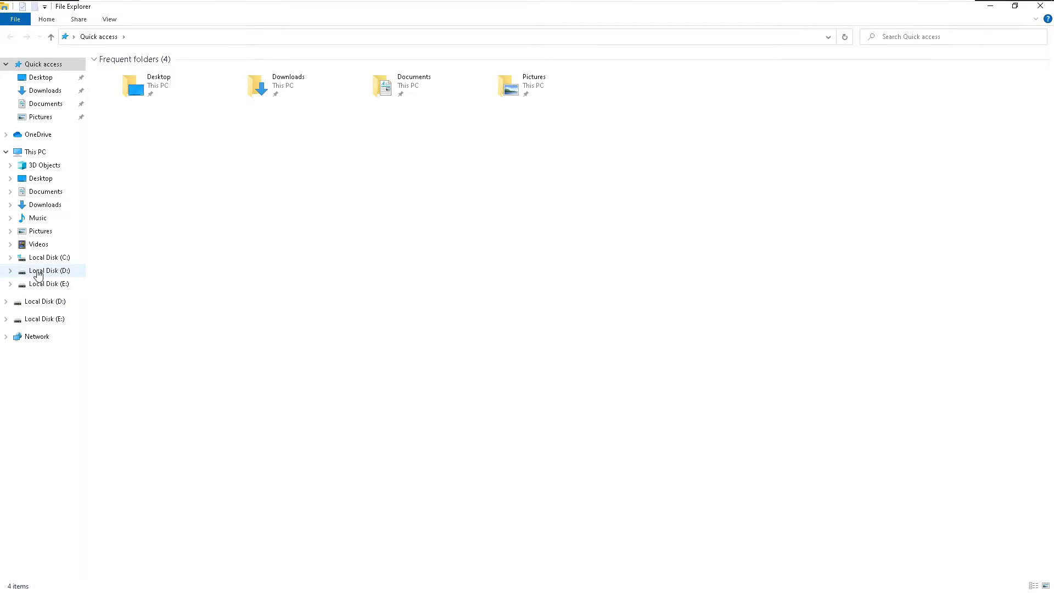
left_click(63, 152)
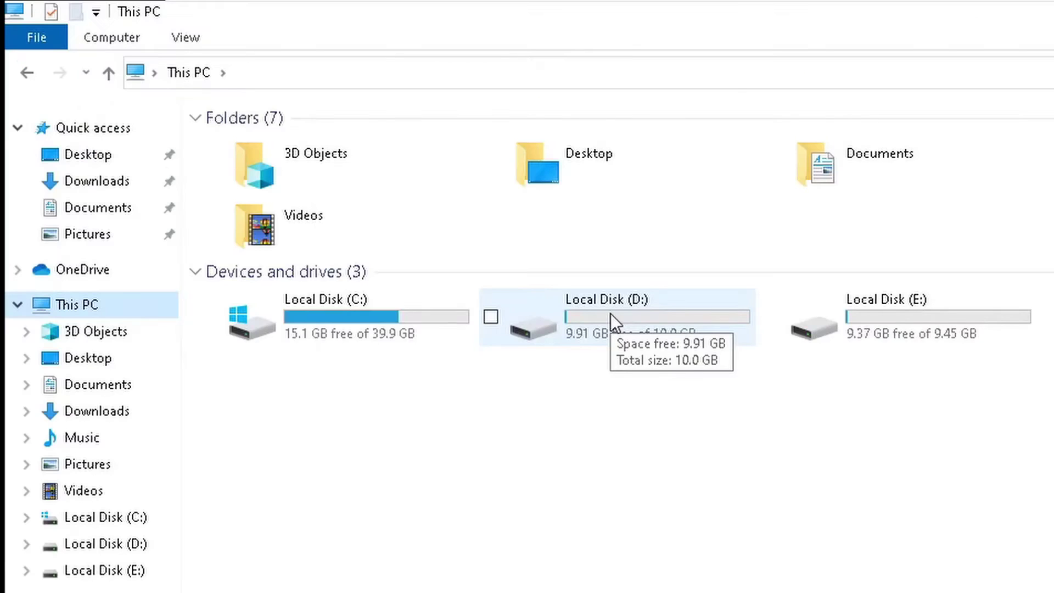
- Create a text document named "Test" on the D: drive and open it in Notepad
double_click(610, 314)
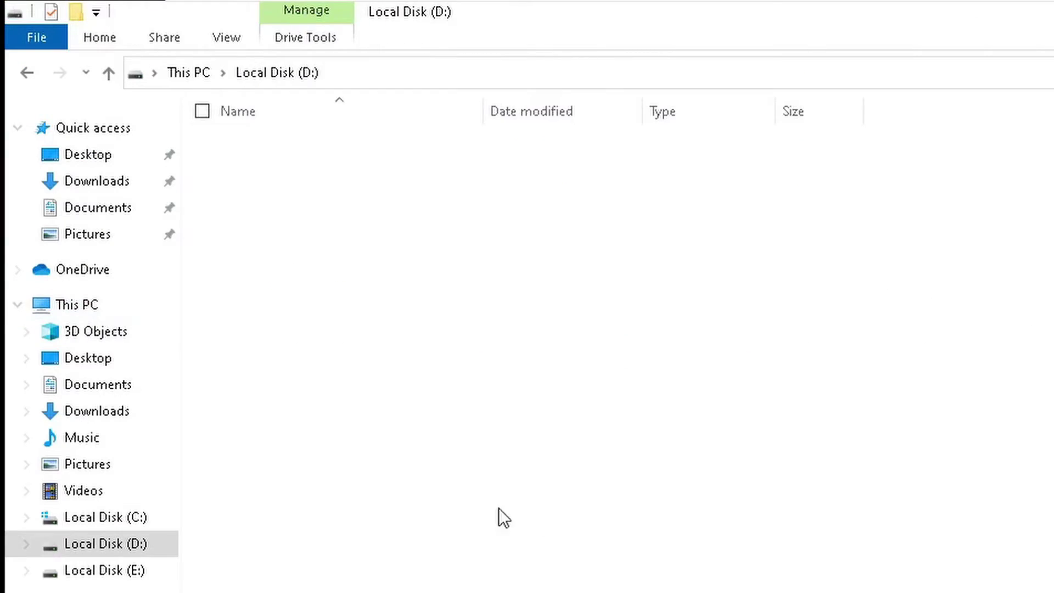
right_click(340, 265)
mouse_move(314, 482)
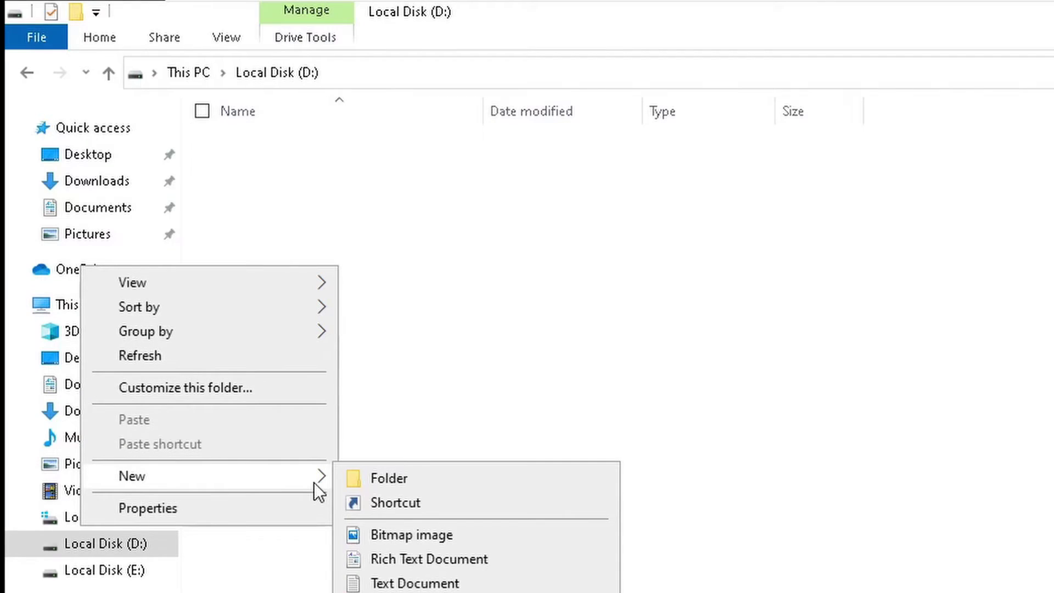
left_click(475, 585)
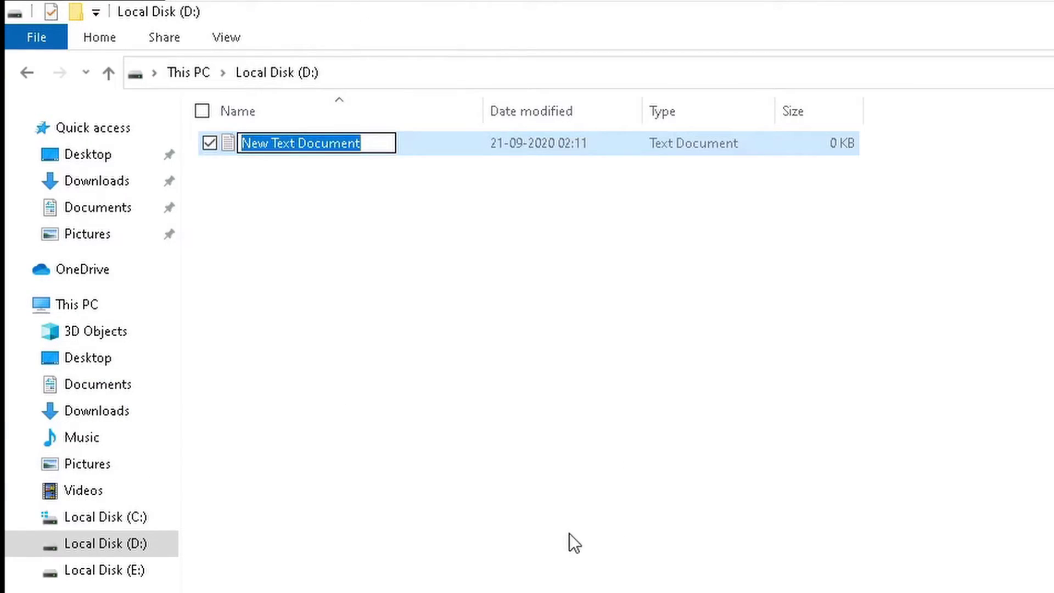
type("Test")
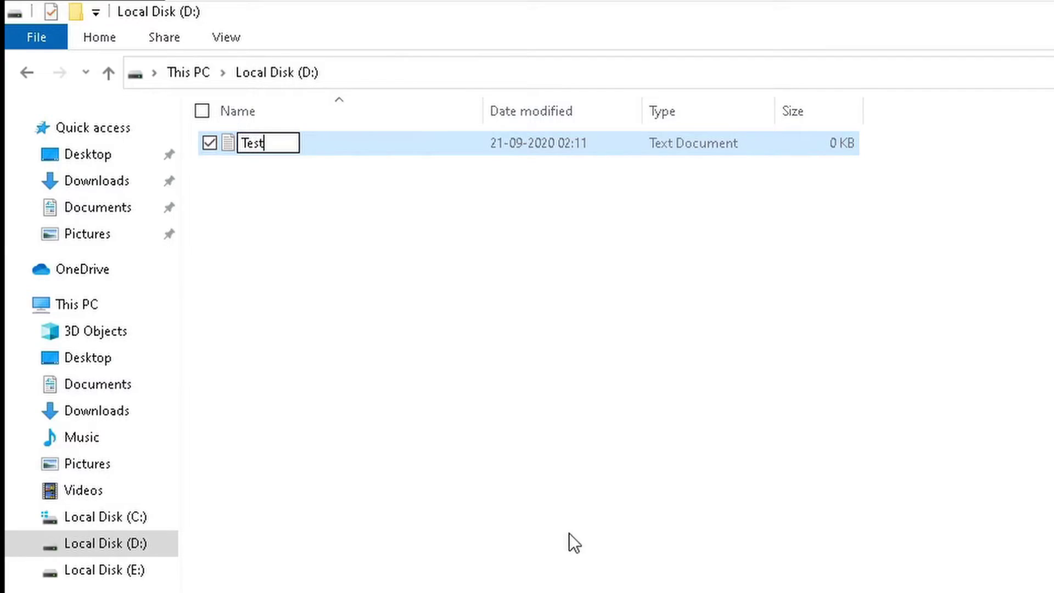
key("Return")
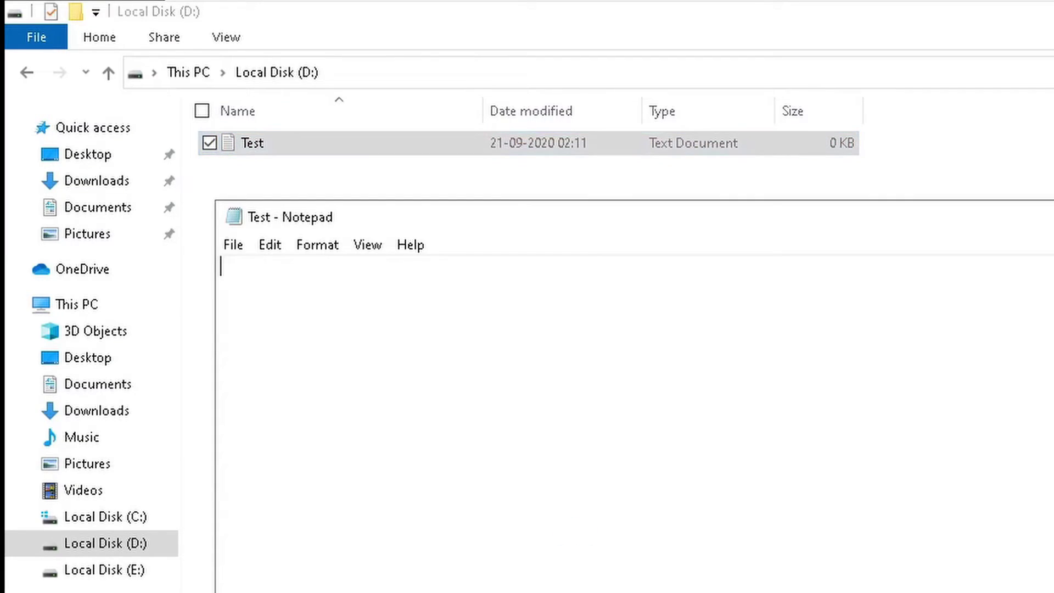
- Write "This is some extrememly important data" in the Test document, then save and close it
type("Th")
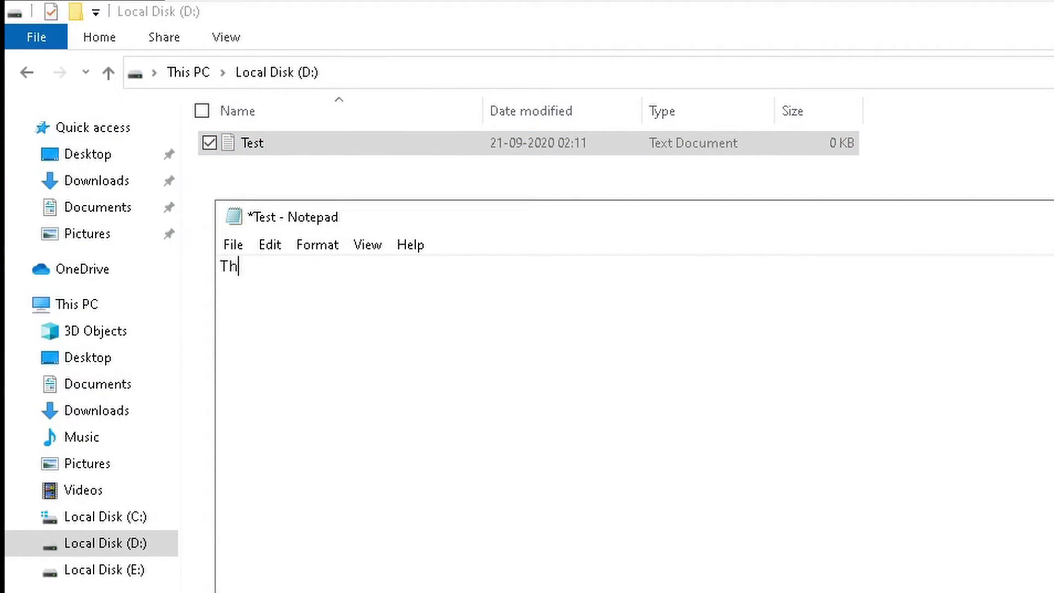
type("is is some ext")
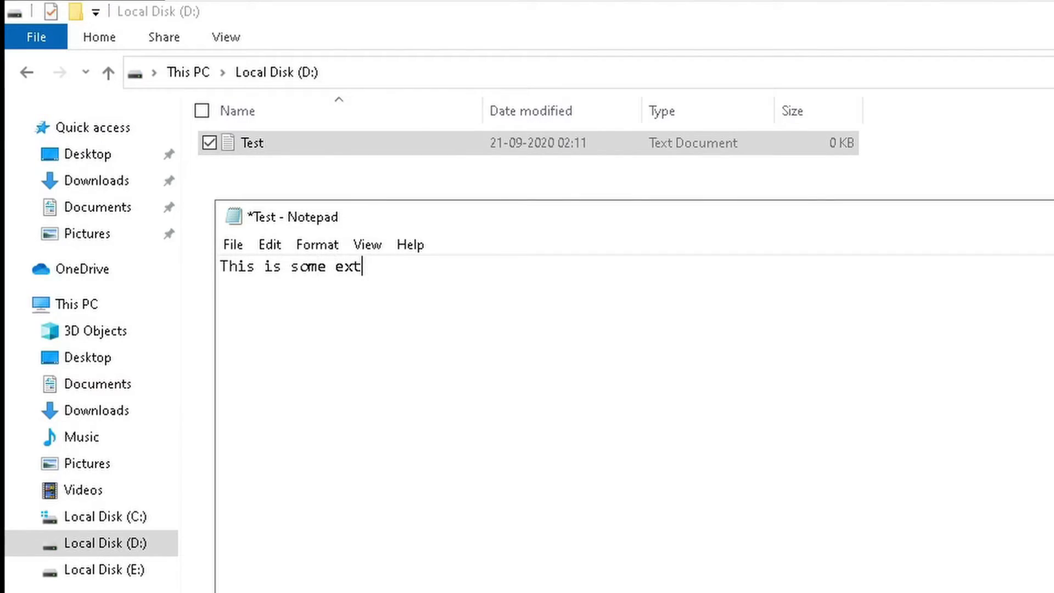
type("rememly important data")
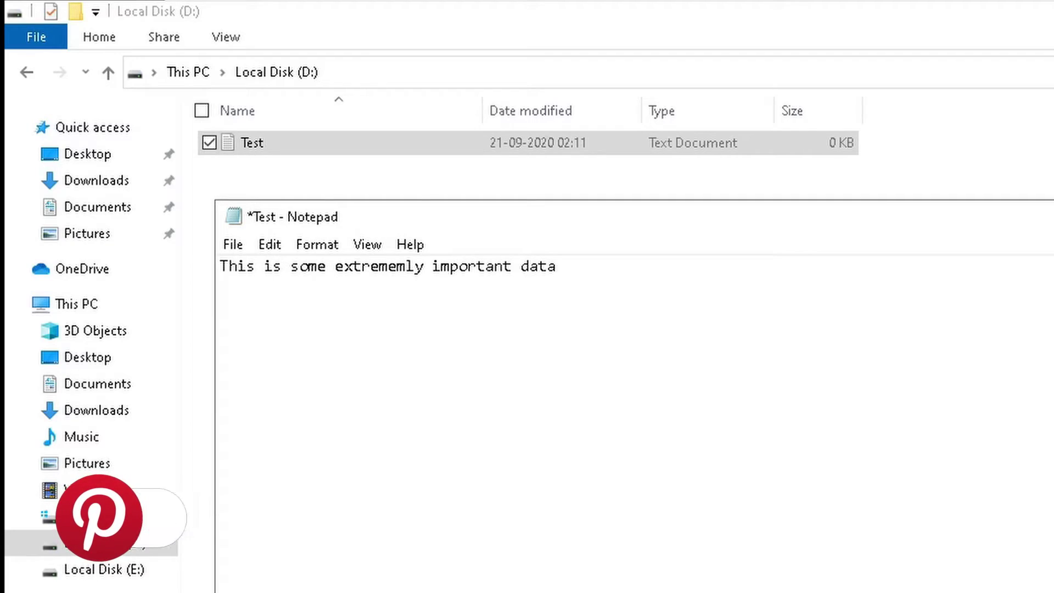
key("ctrl+s")
key("alt+F4")
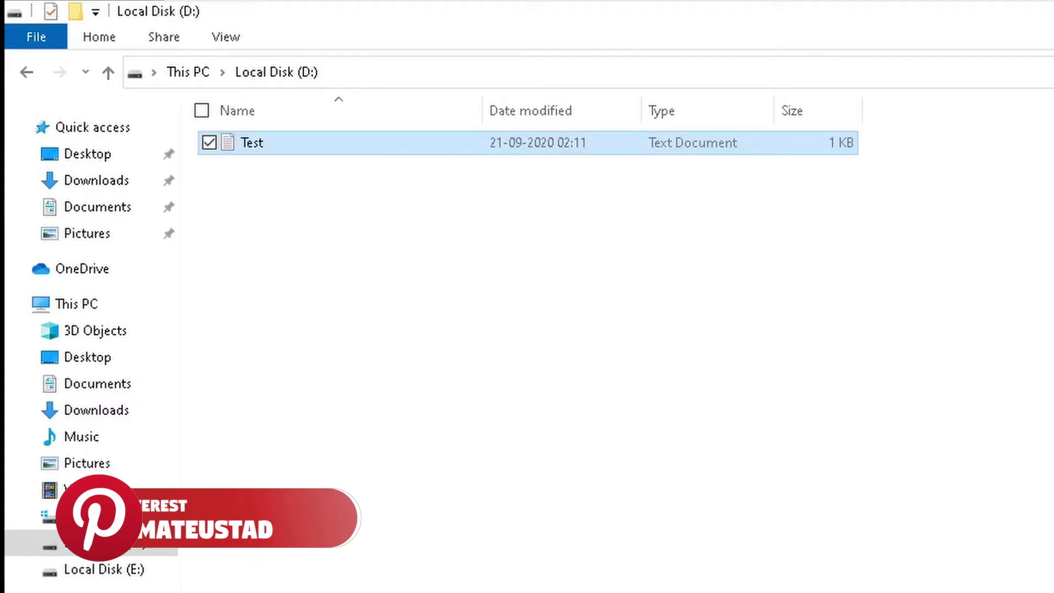
- Create a text document named "Verify" on the E: drive
left_click(78, 570)
right_click(585, 311)
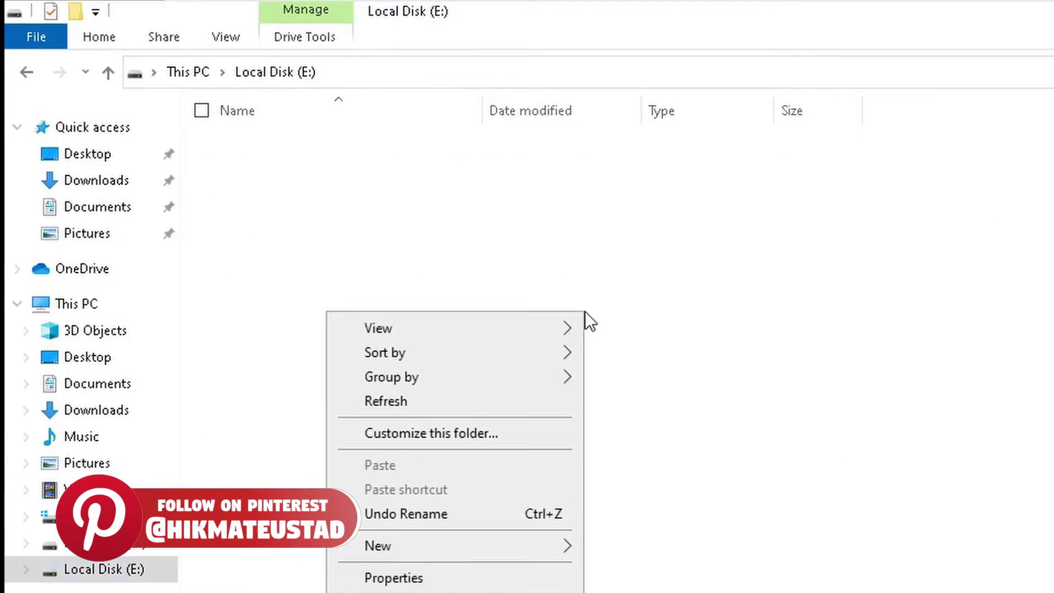
mouse_move(473, 541)
left_click(639, 590)
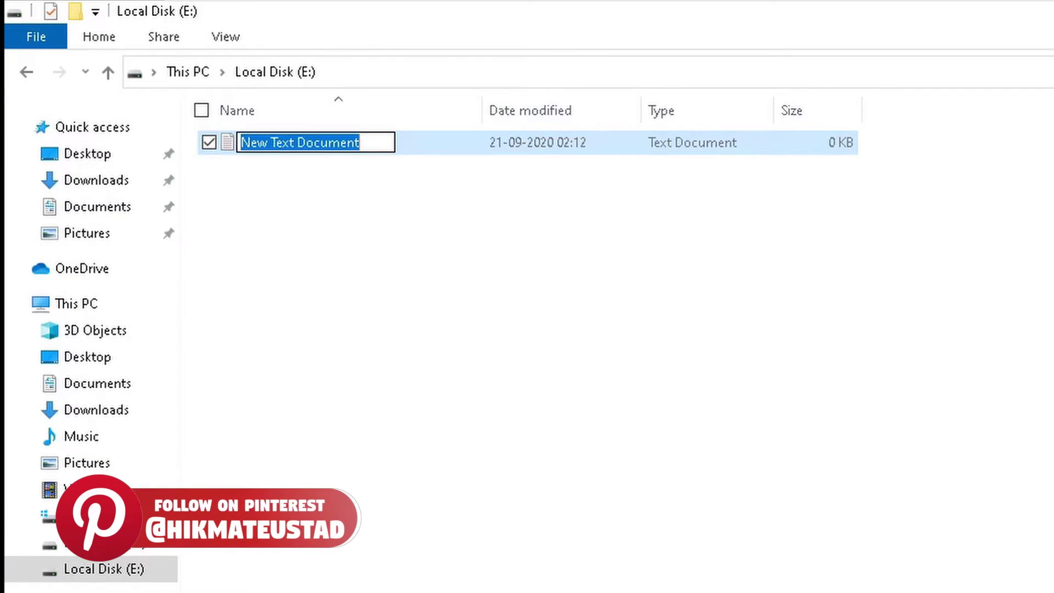
type("Veri")
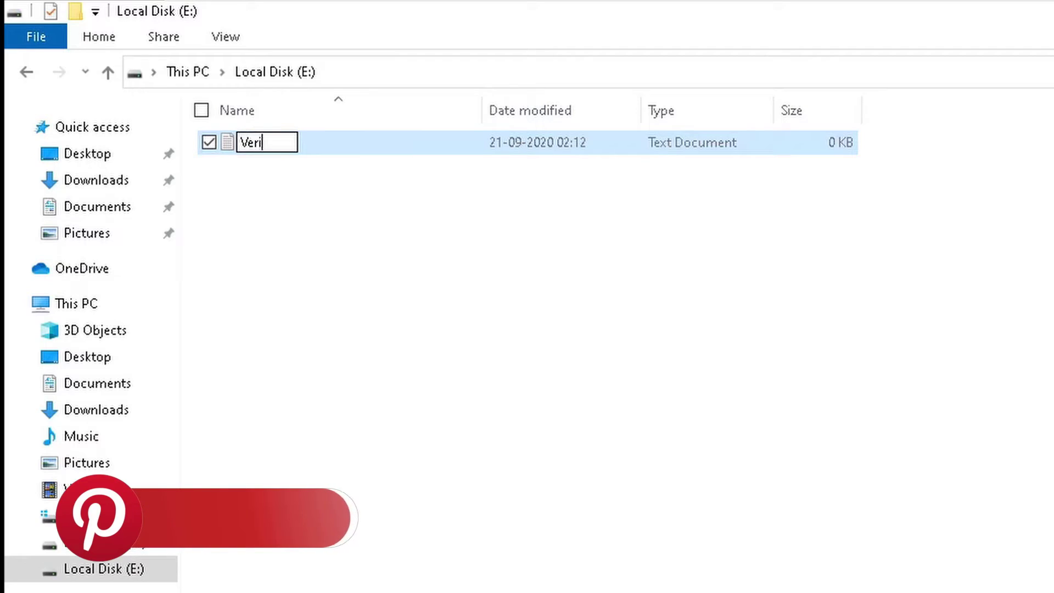
type("fy")
key("Return")
- Open the Verify document, write "You have been edified since you love edification.", then save and close it
key("Return")
type("Y")
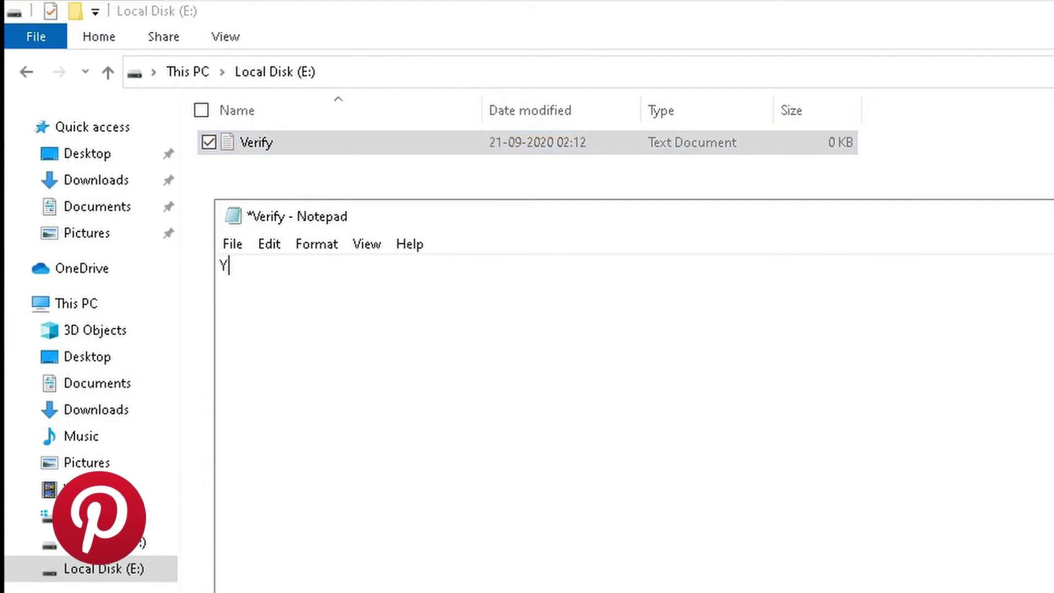
type("ou have been ")
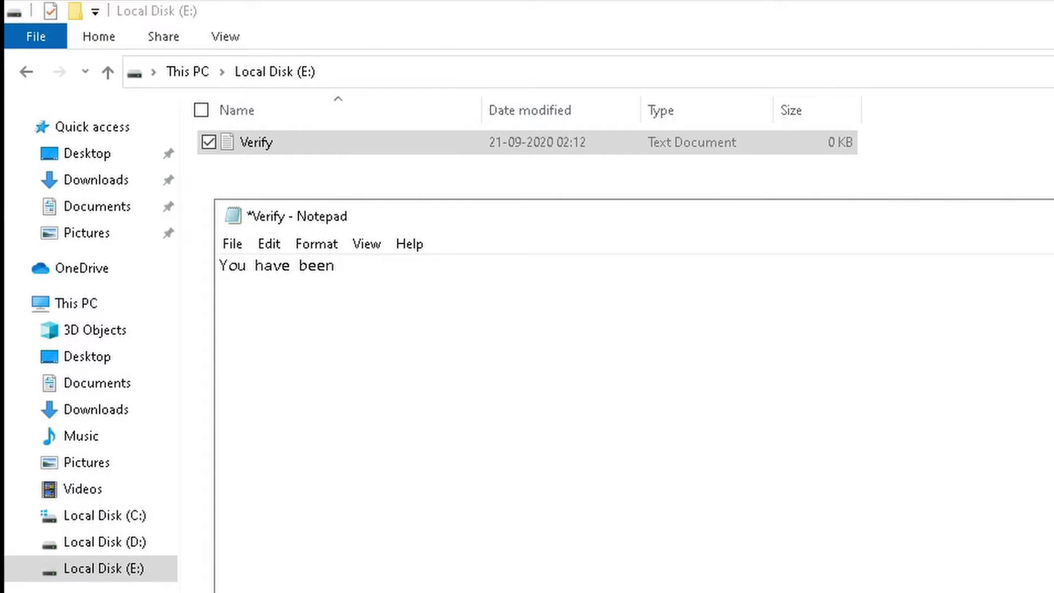
type("ed")
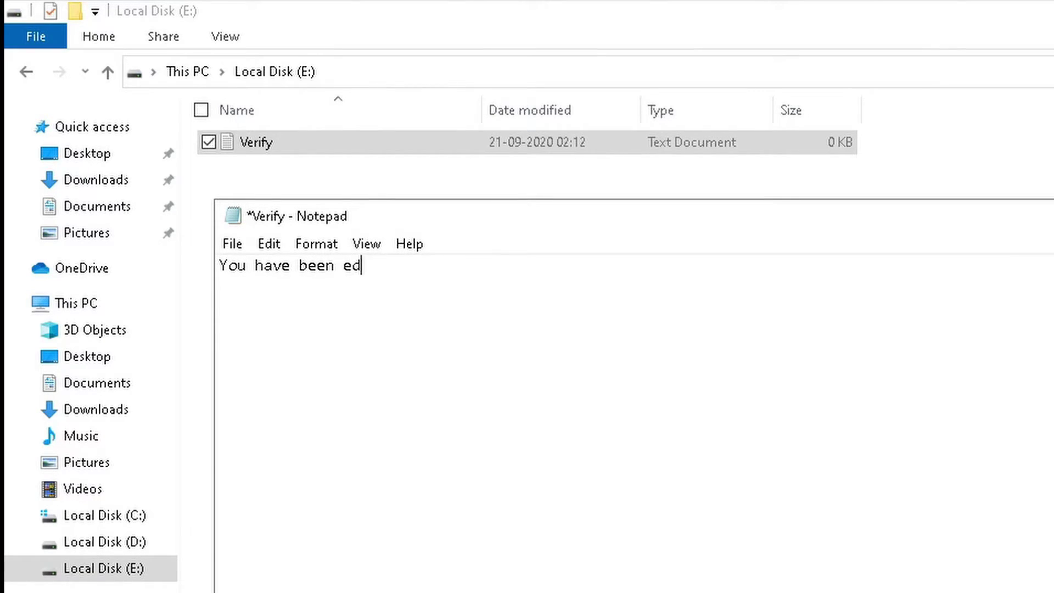
type("ified.")
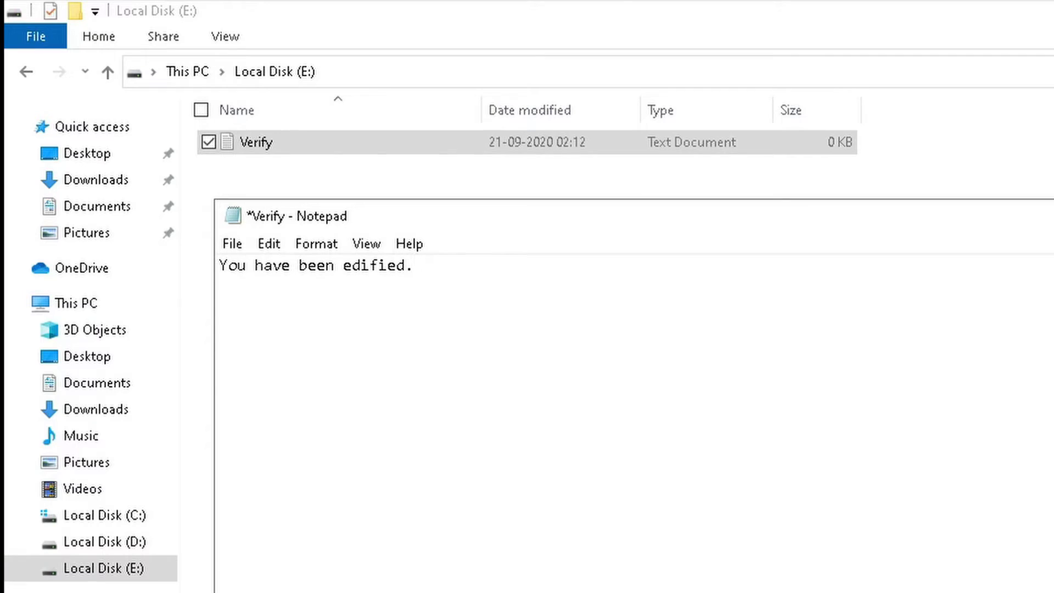
key("BackSpace")
type(" since you h")
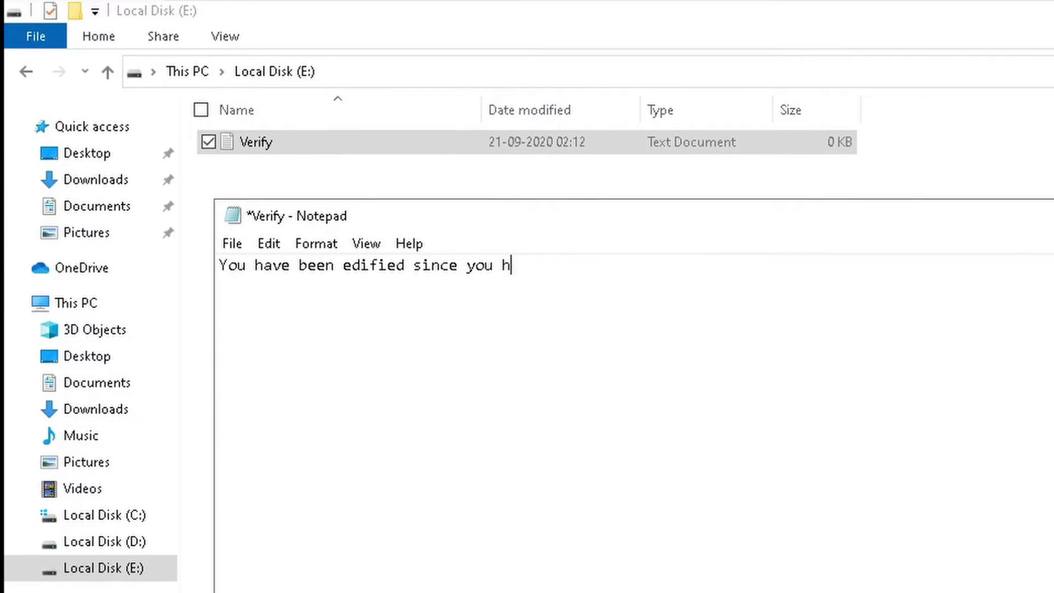
type("oove edification")
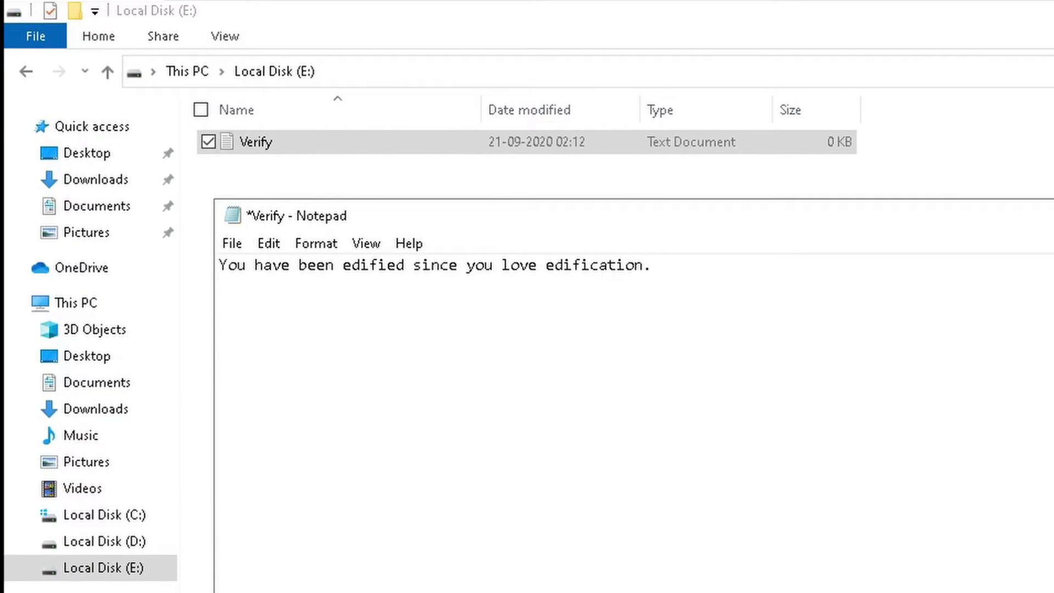
type(".")
key("alt+F4")
key("Return")
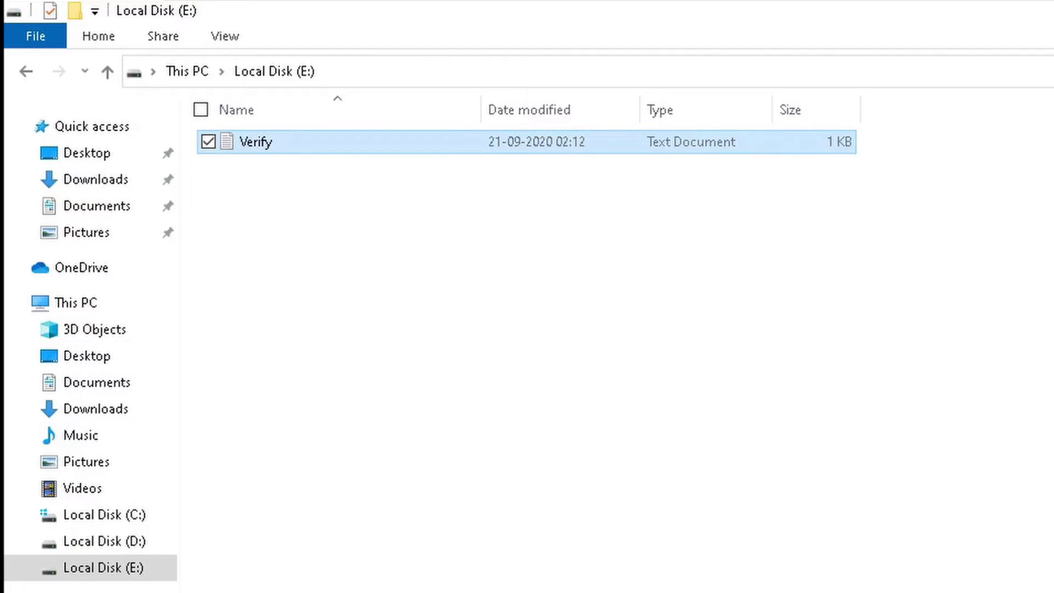
- Reopen the Verify document to check its saved text, then look through the D: and E: drives
double_click(247, 146)
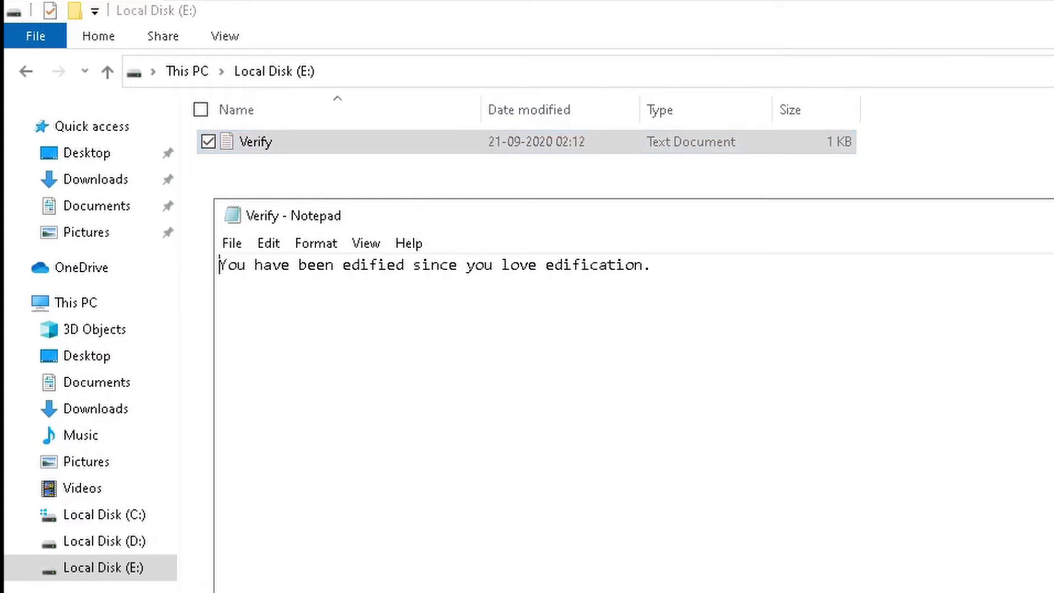
key("alt+F4")
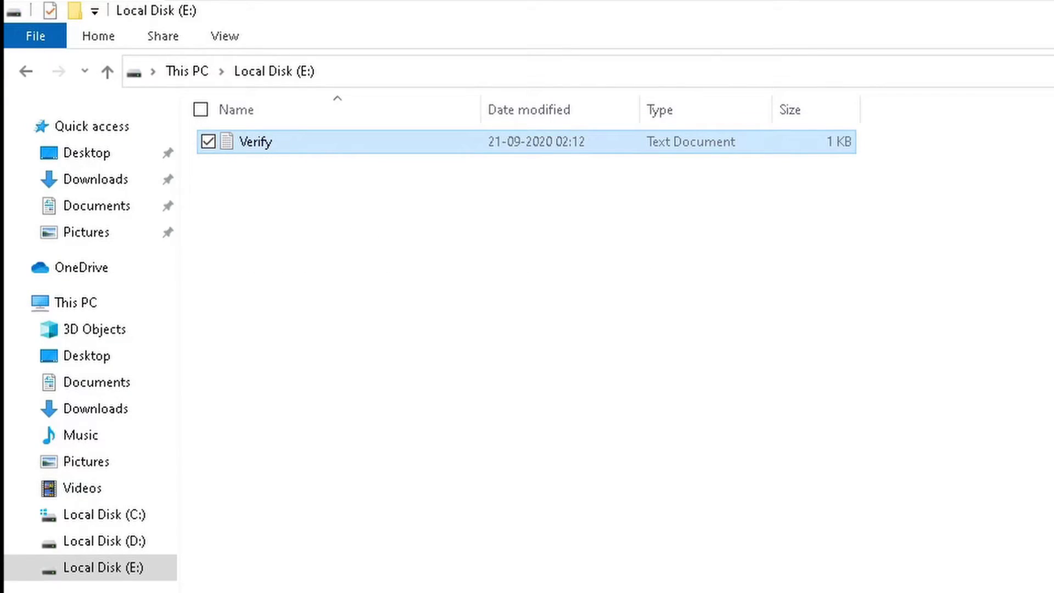
left_click(77, 305)
left_click(613, 321)
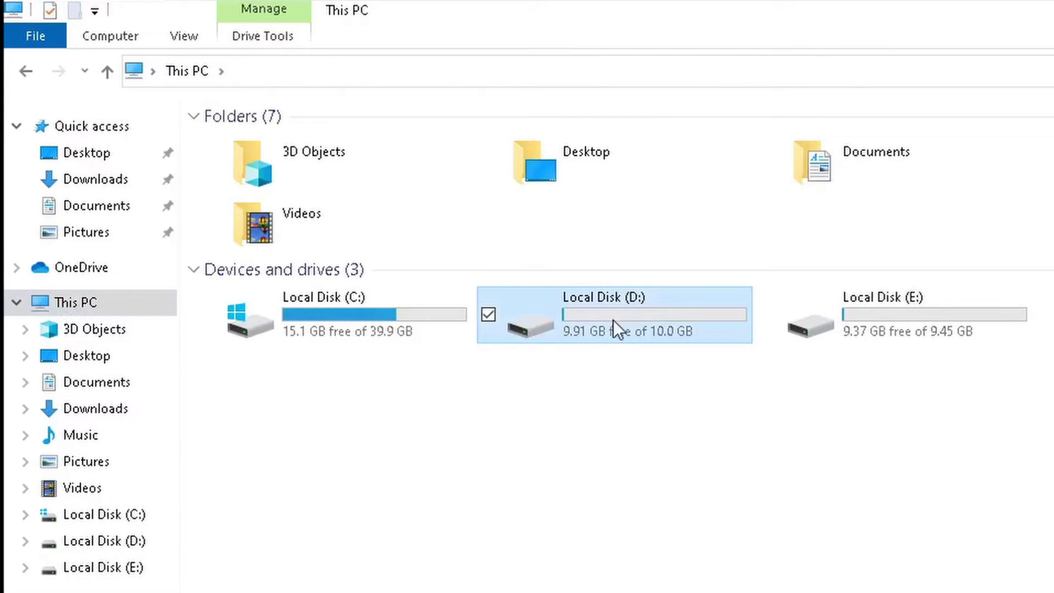
double_click(614, 321)
left_click(247, 141)
left_click(143, 571)
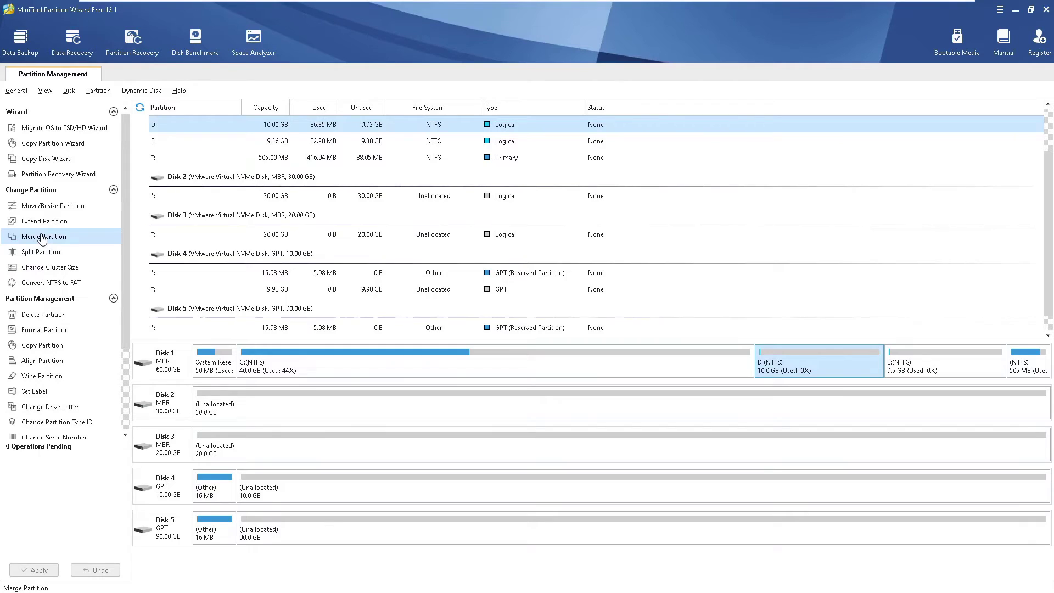
- Start a partition merge on Disk 1 with D: as the partition to expand and E: as the one merged into it
left_click(43, 238)
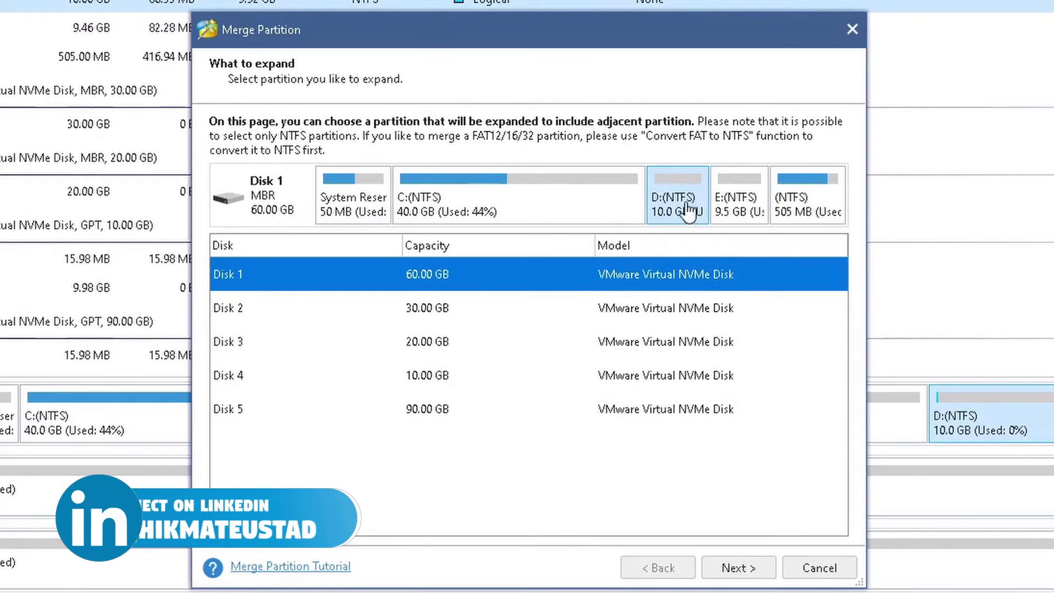
left_click(732, 567)
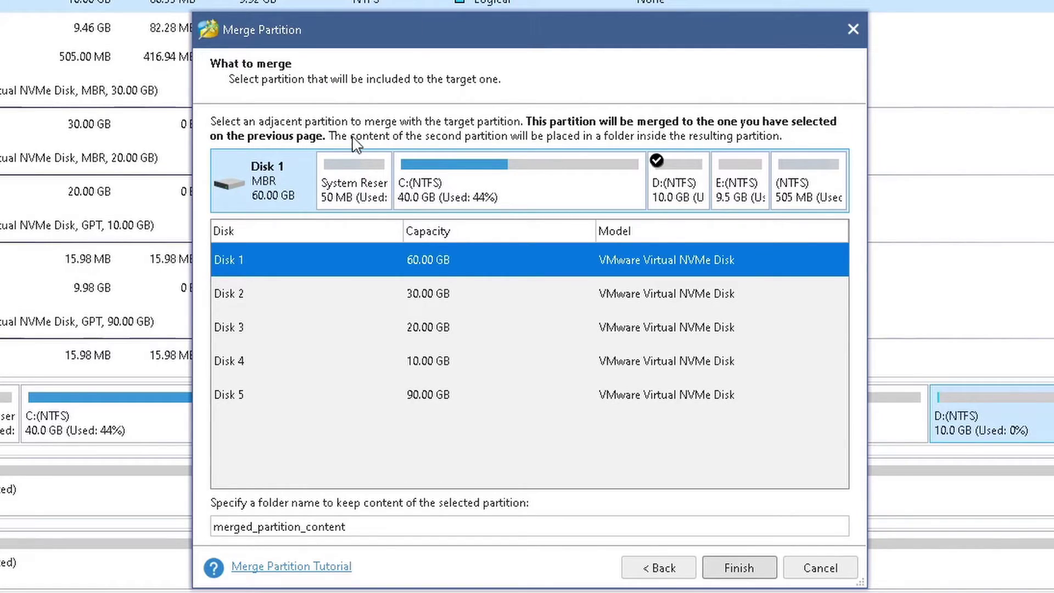
left_click(576, 192)
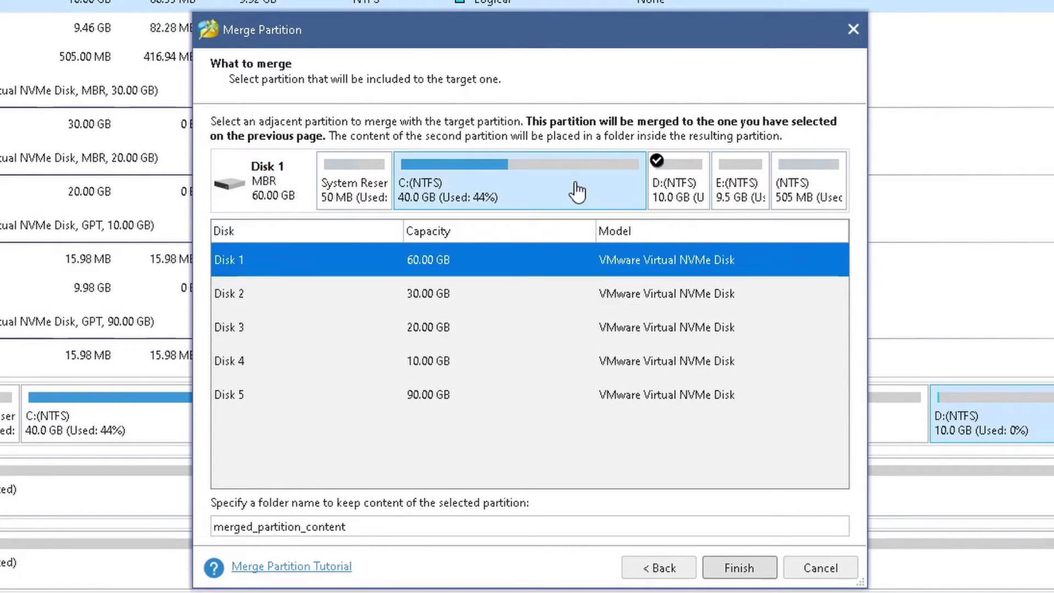
left_click(748, 193)
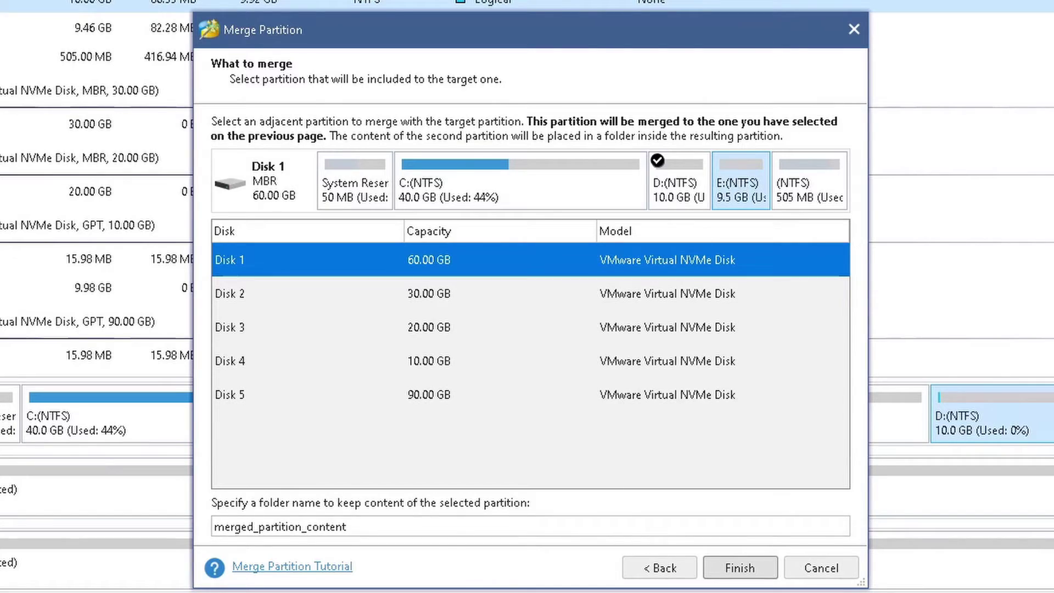
- Name the folder for the merged partition's content merged_partition_content_super_duper_important and finish the merge setup
key("Tab")
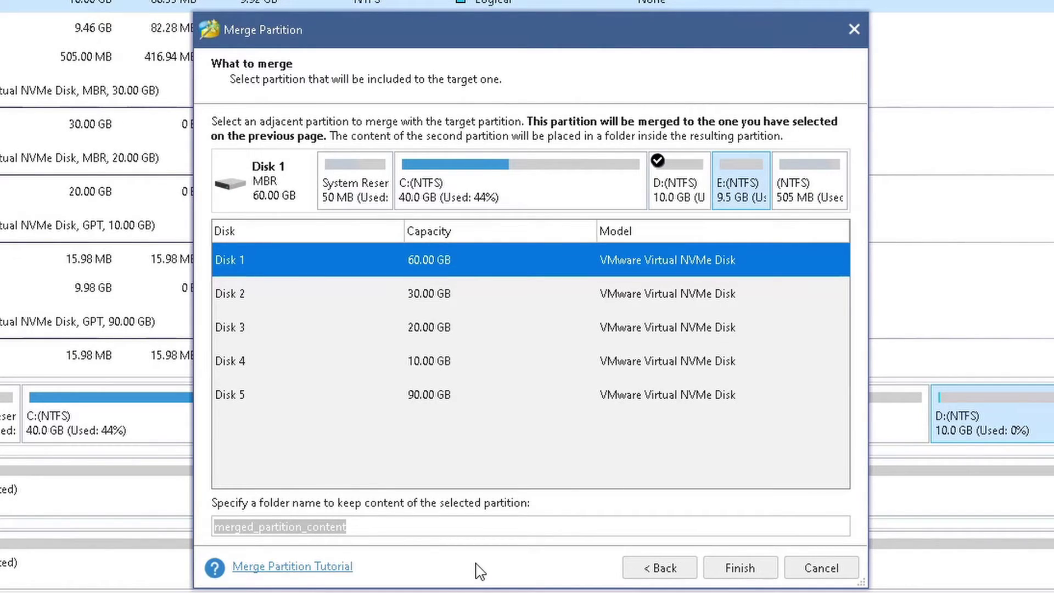
key("Home")
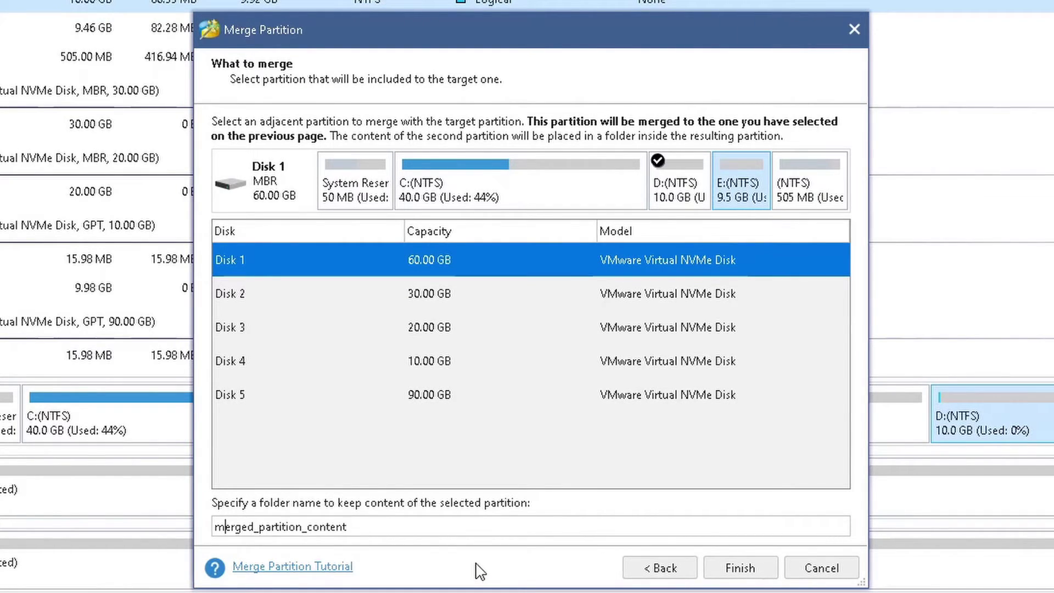
key("End")
type("_")
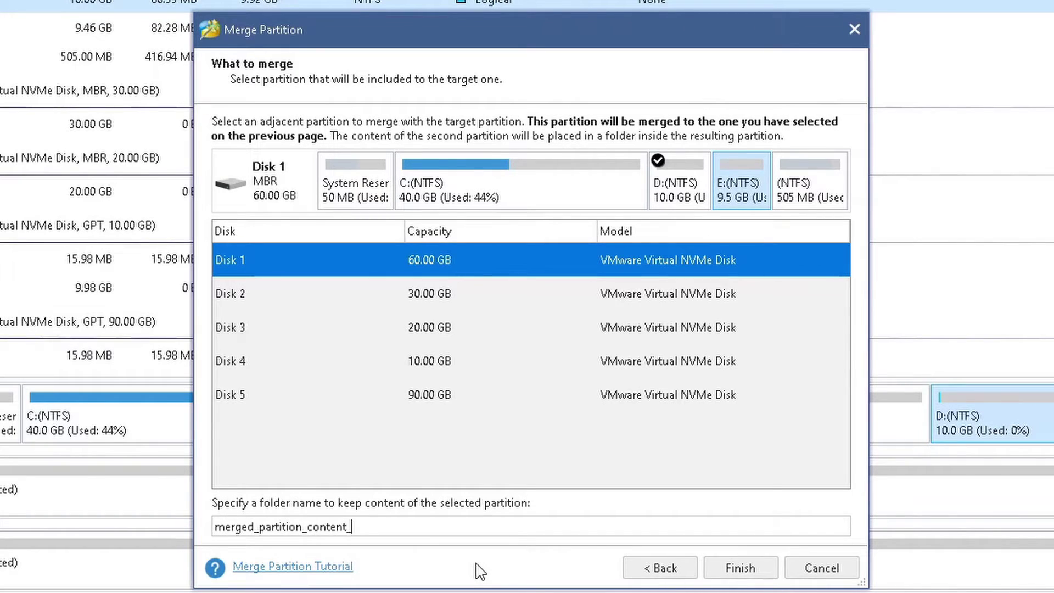
type("super_du")
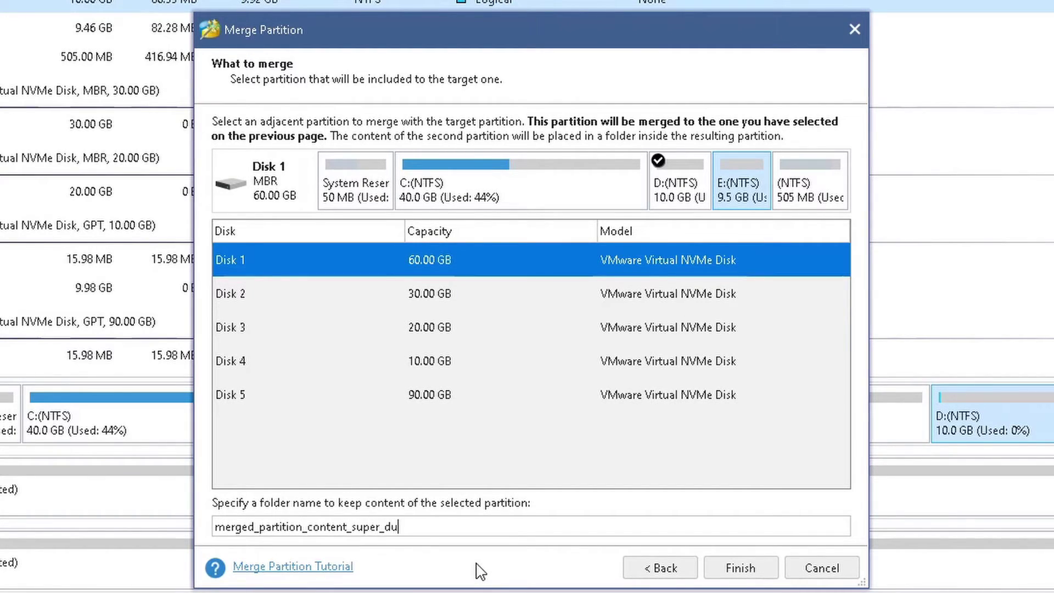
type("per")
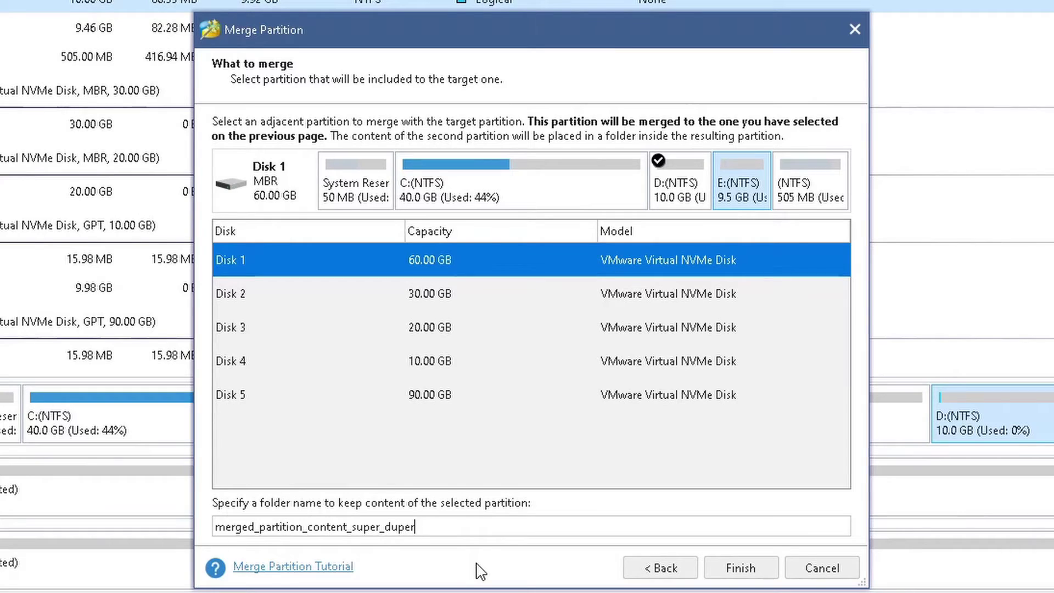
type("_important")
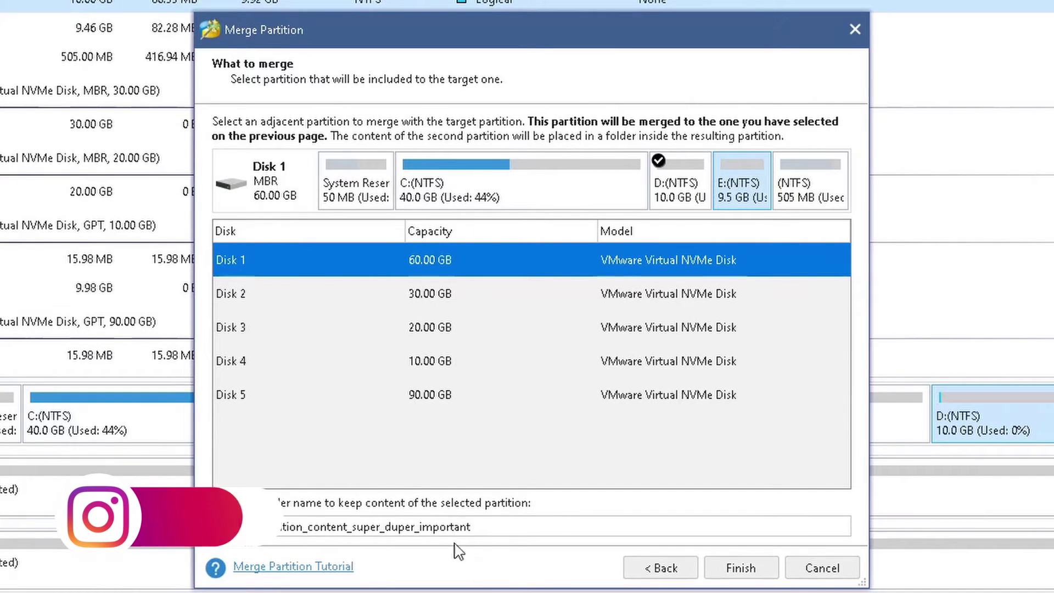
left_click(741, 568)
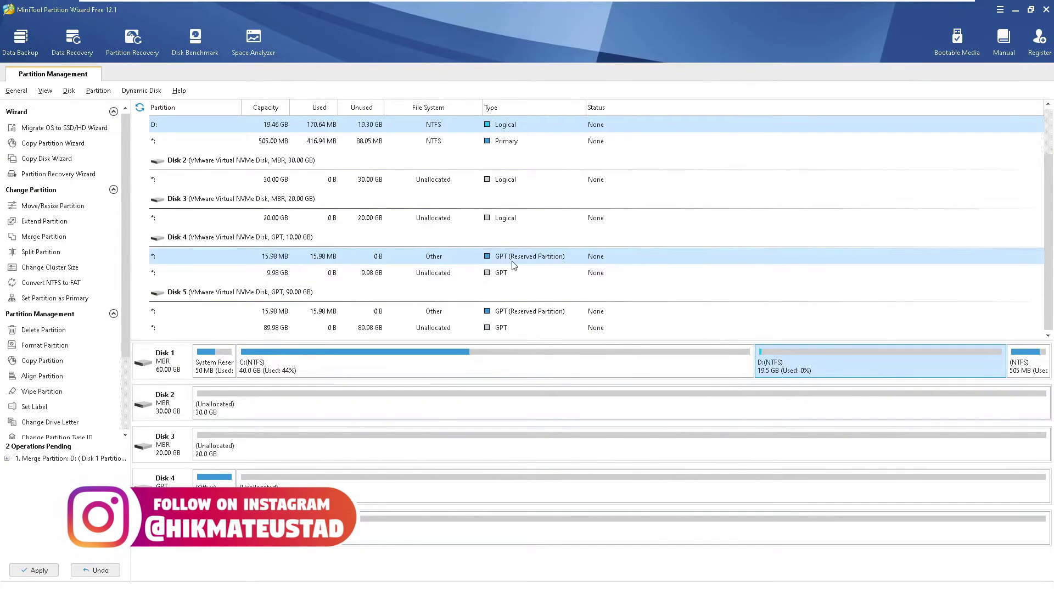
- Apply the pending merge of D: and E: and dismiss the completion message
left_click(31, 571)
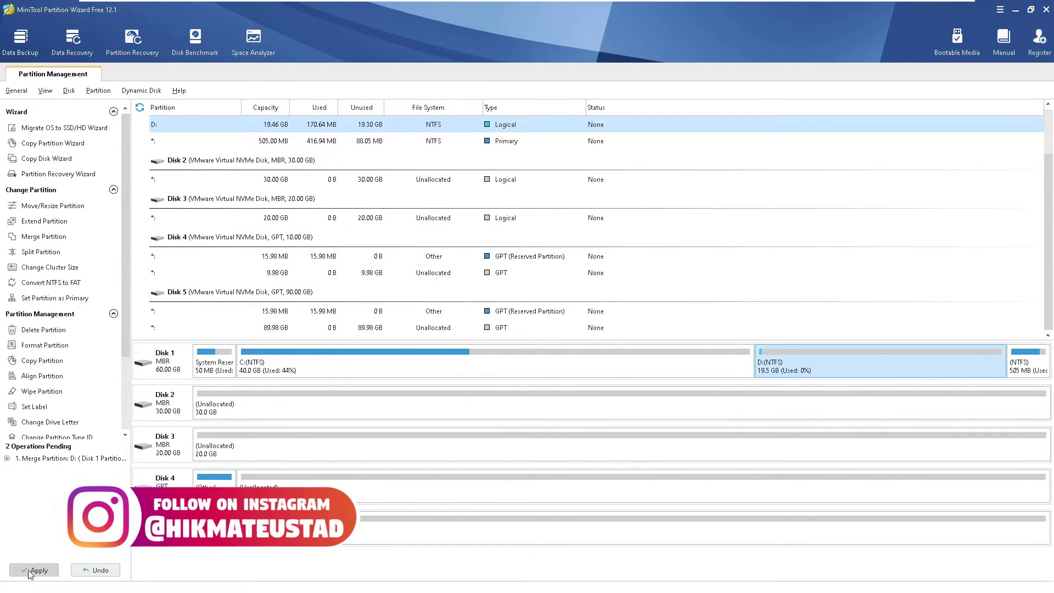
left_click(503, 327)
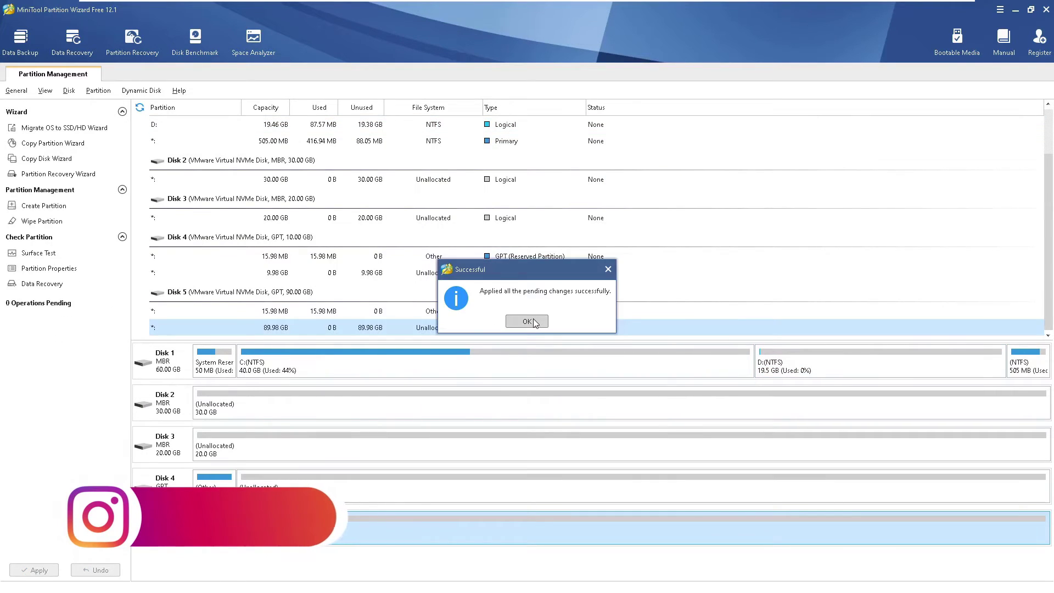
left_click(532, 319)
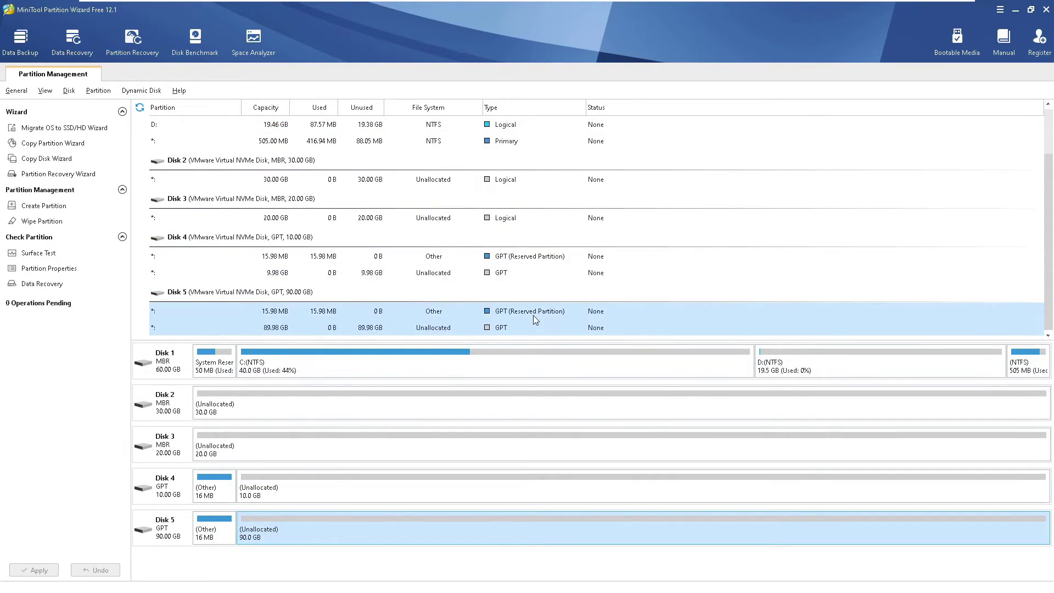
- Check the merged D: partition in Disk Management, then view the drives under This PC in File Explorer
key("alt+Tab")
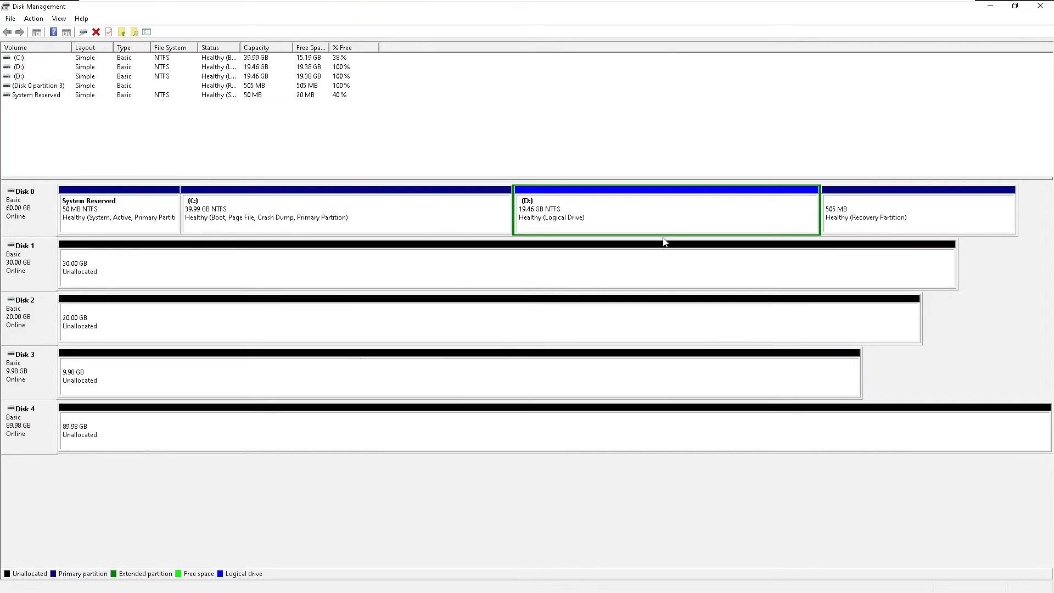
left_click(664, 225)
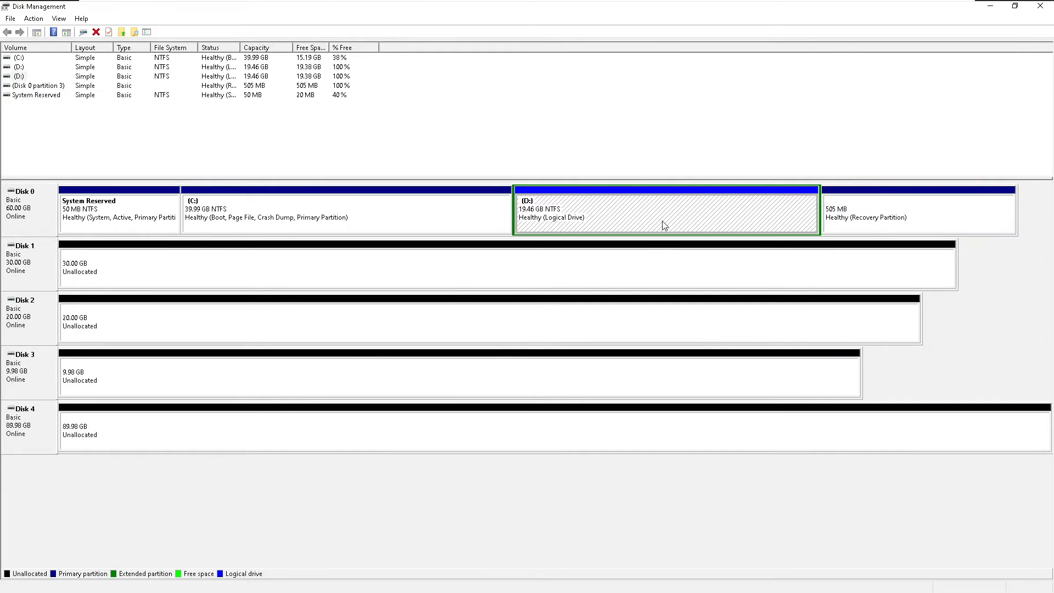
key("super+e")
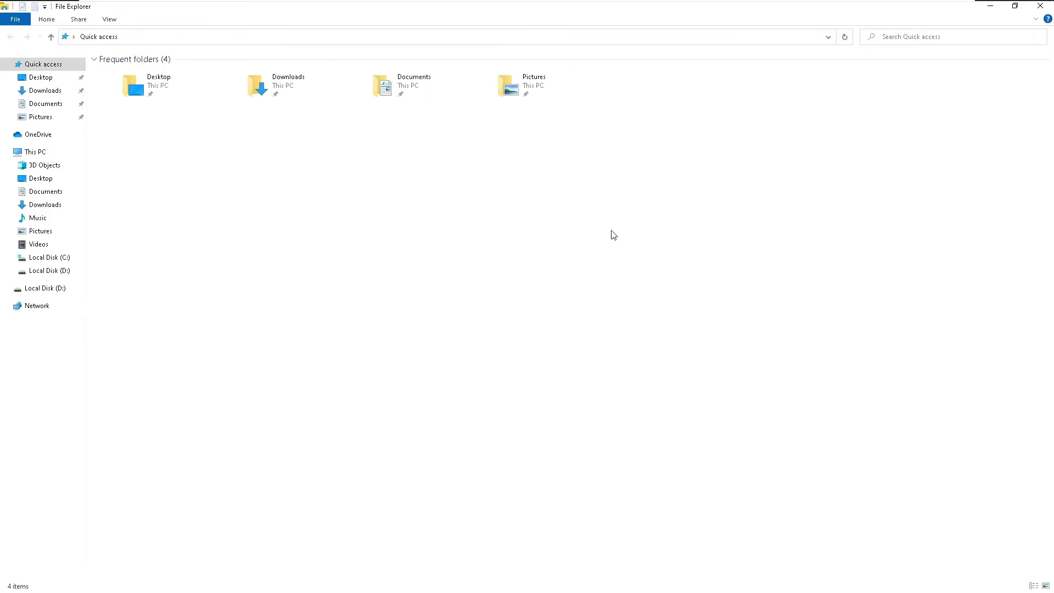
left_click(25, 154)
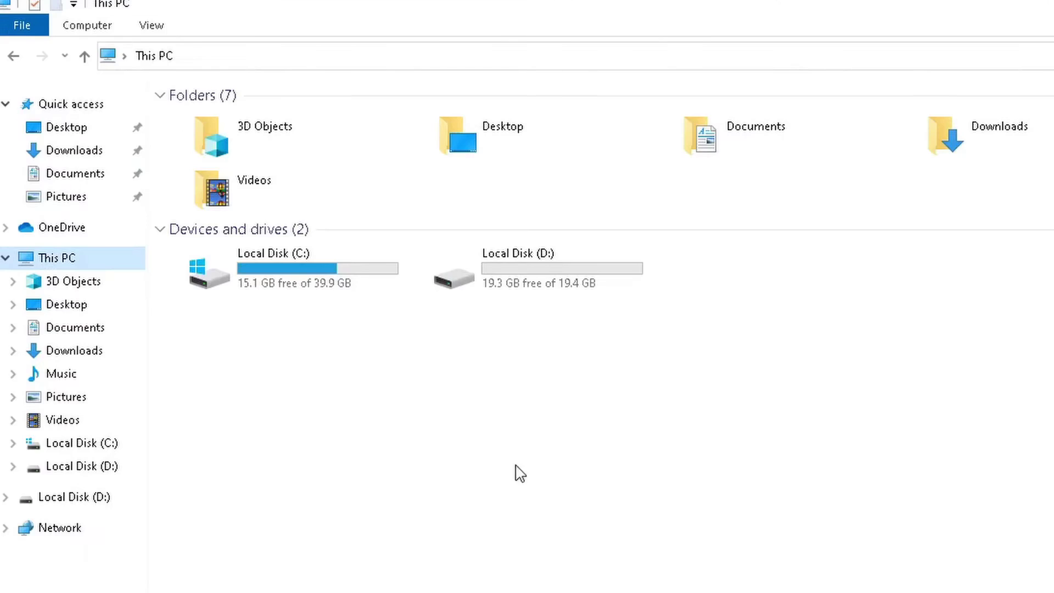
- Open the D: drive, widen the Name column, and open the merged_partition_content_super_duper_important folder, granting permanent access to it
double_click(576, 270)
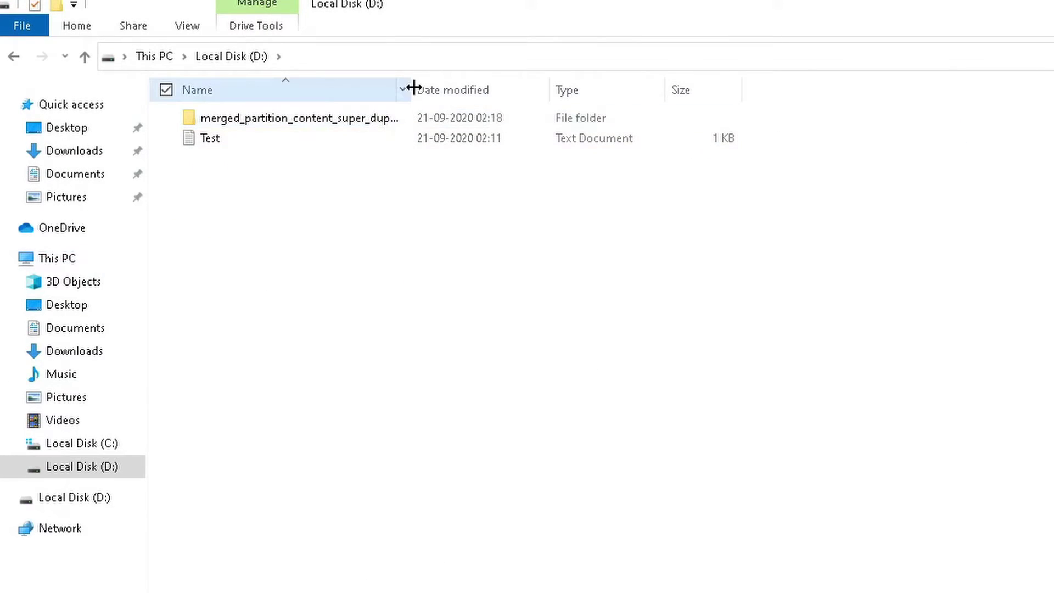
left_click_drag(411, 88, 627, 88)
double_click(389, 125)
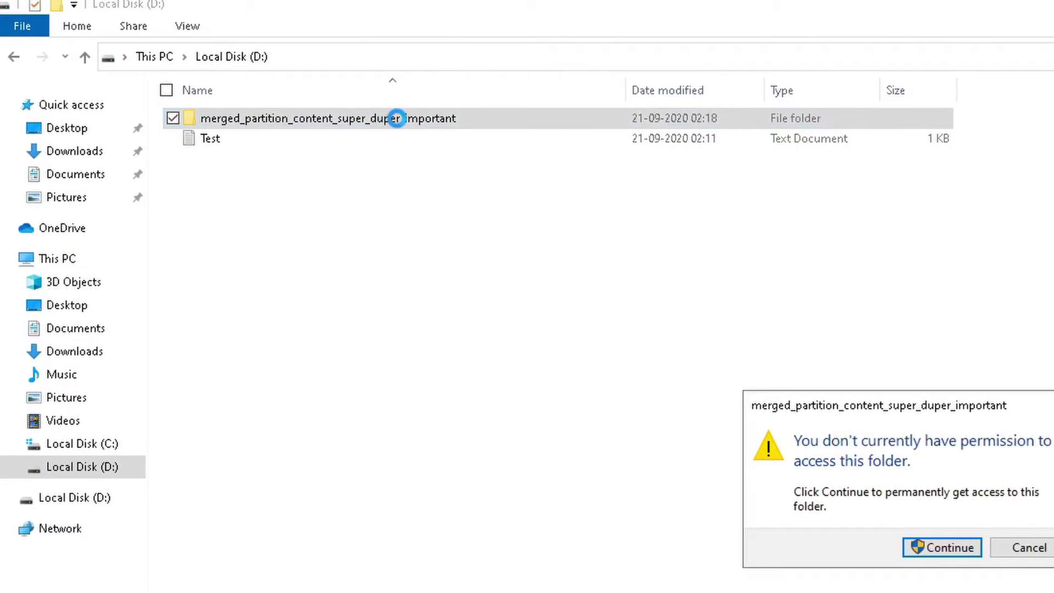
left_click(922, 547)
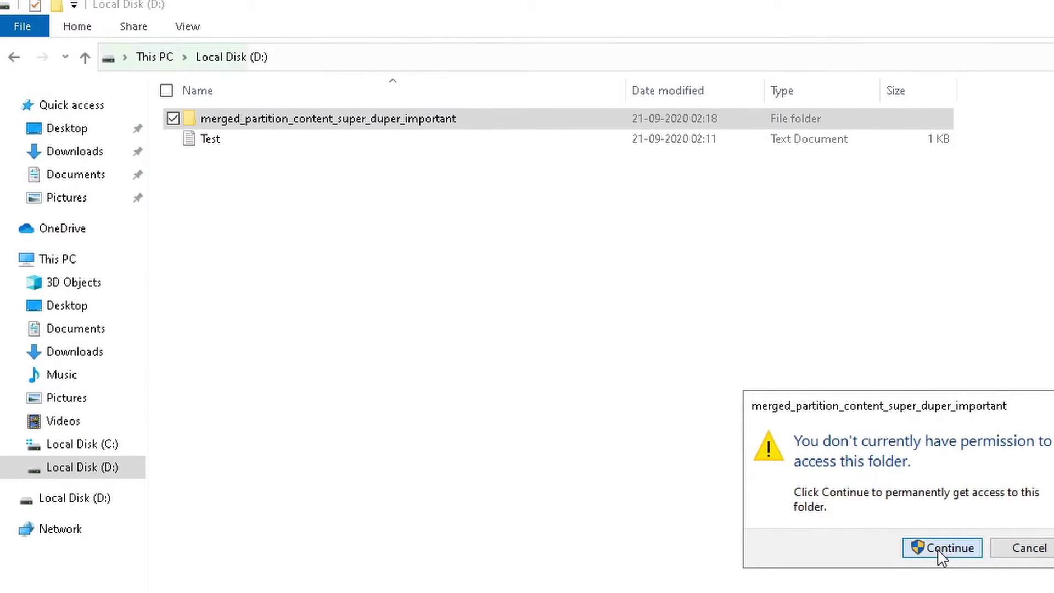
- Open the Verify document in the merged content folder and check its text
double_click(206, 122)
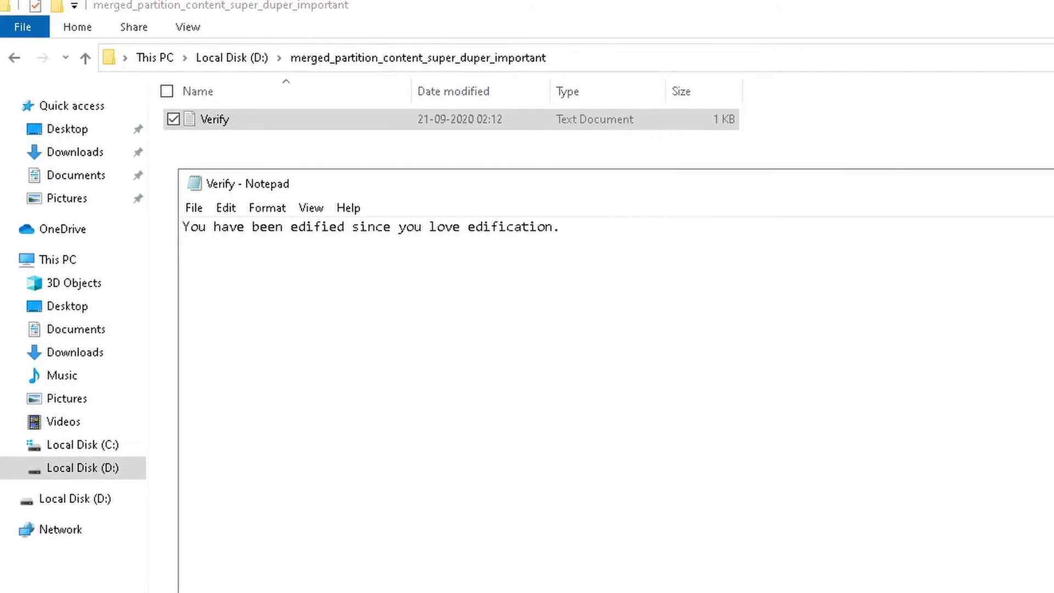
left_click_drag(198, 227, 553, 227)
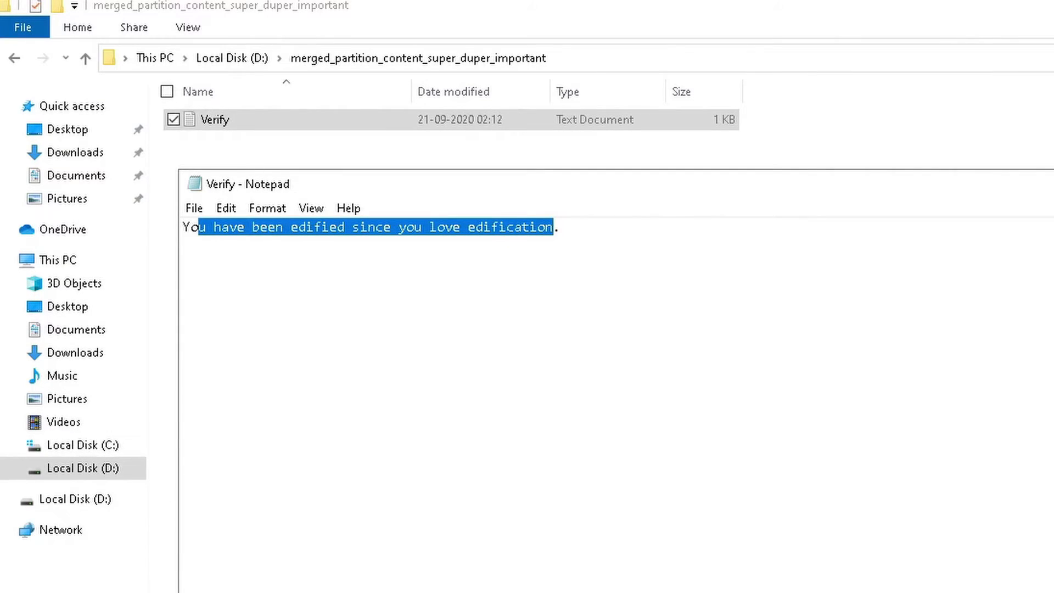
left_click(560, 226)
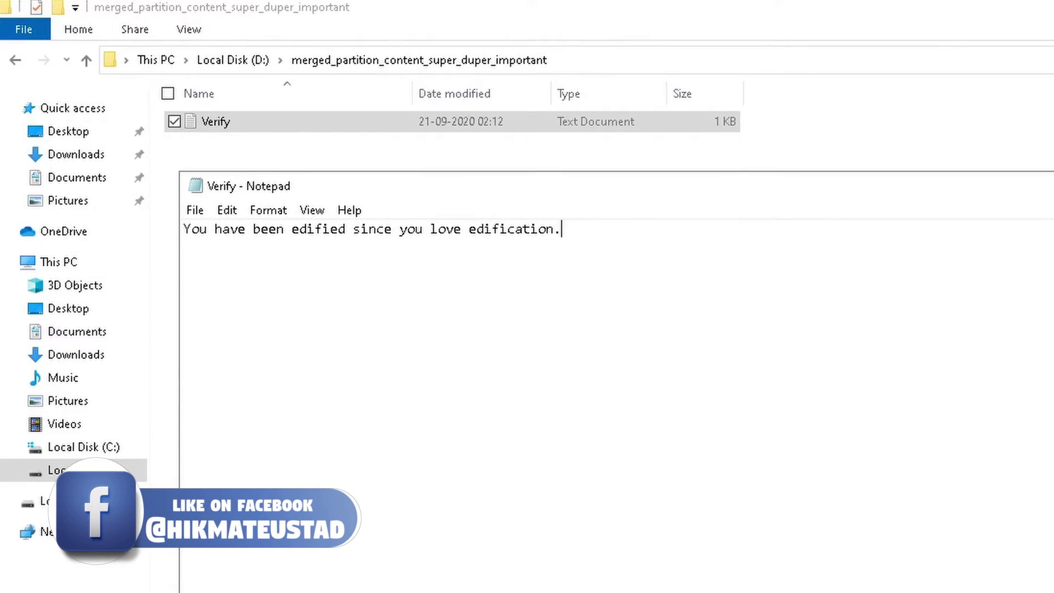
- Close the Verify document and return through the D: drive to This PC in File Explorer
key("alt+F4")
left_click(225, 59)
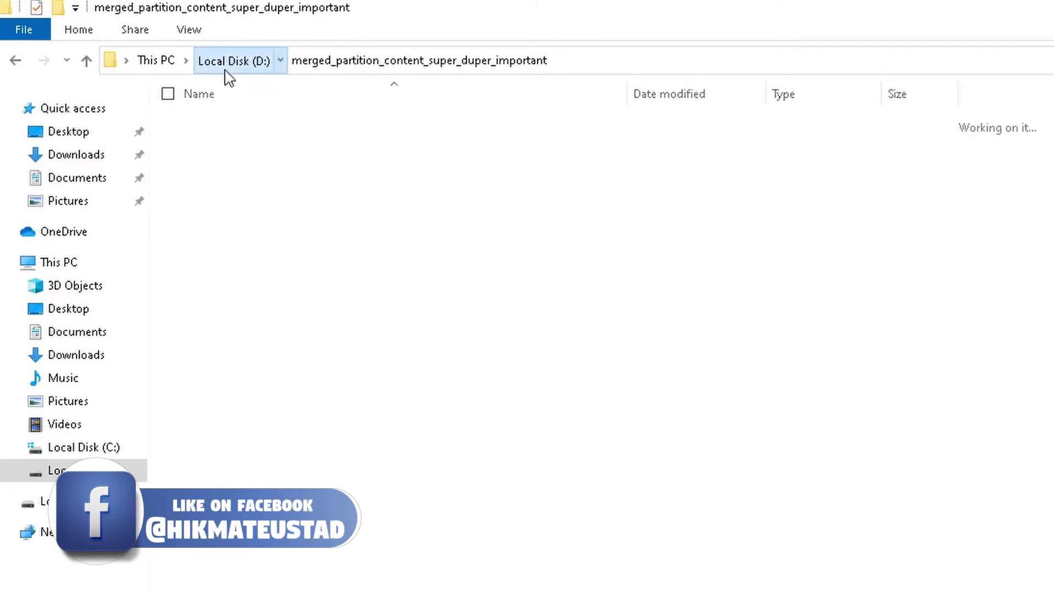
left_click(158, 62)
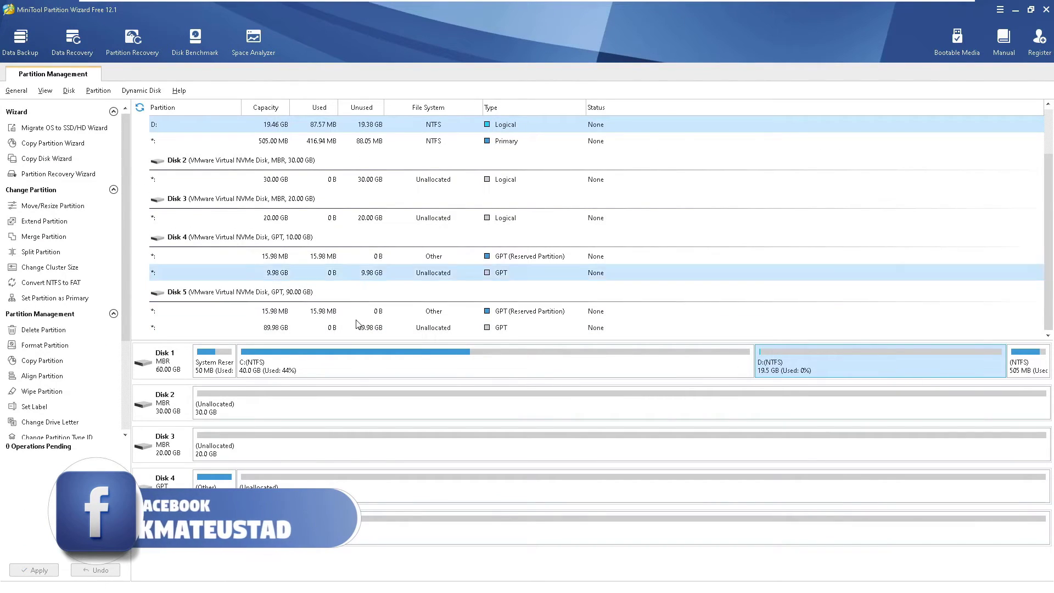
- Switch to MiniTool Partition Wizard and start resizing D:, shrinking it to about 9.49 GB with roughly 5 GB freed on each side
left_click(52, 205)
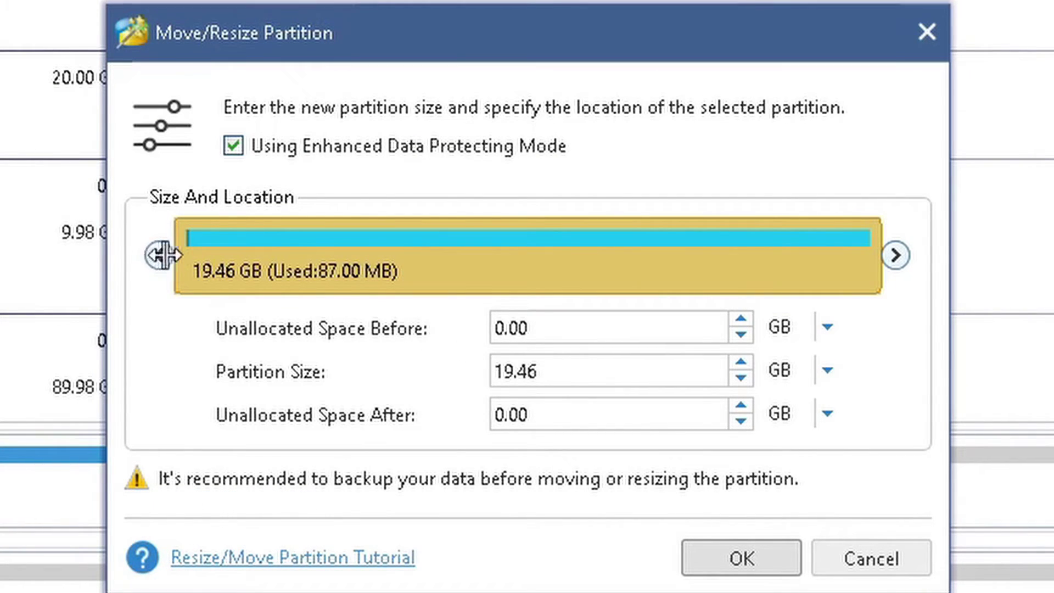
left_click_drag(162, 258, 331, 257)
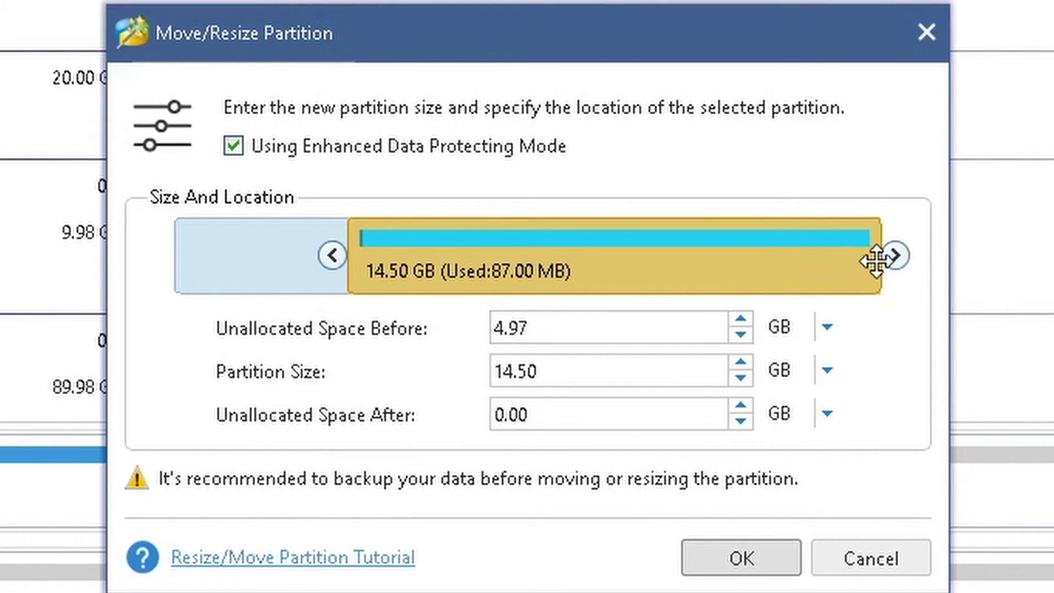
left_click_drag(878, 257, 708, 252)
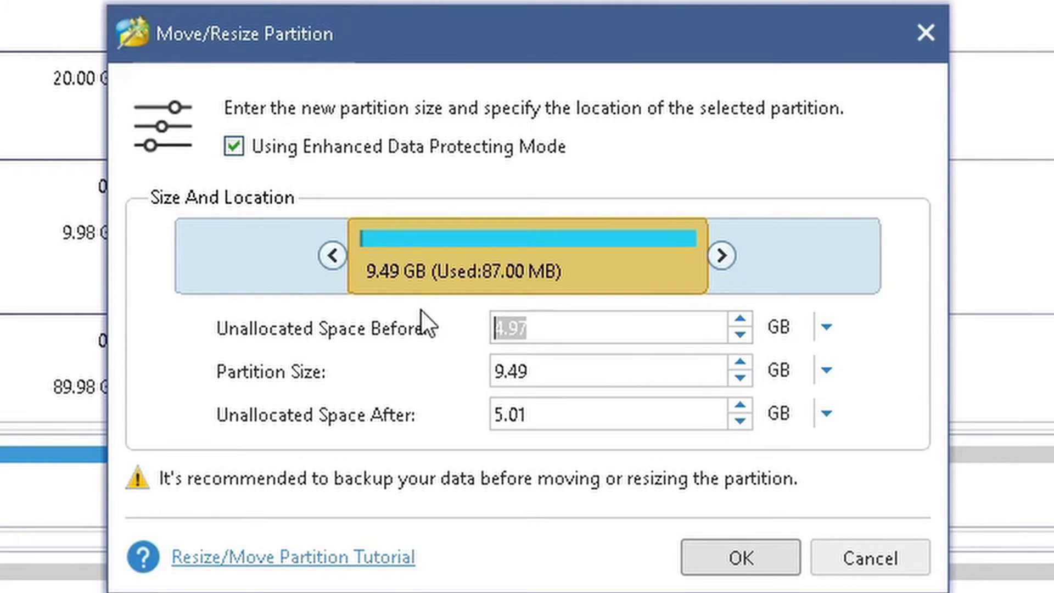
- Set the unallocated space after and before D: to 5.00 GB each and confirm the resize
type("5.00")
left_click_drag(528, 415, 352, 422)
type("5.00")
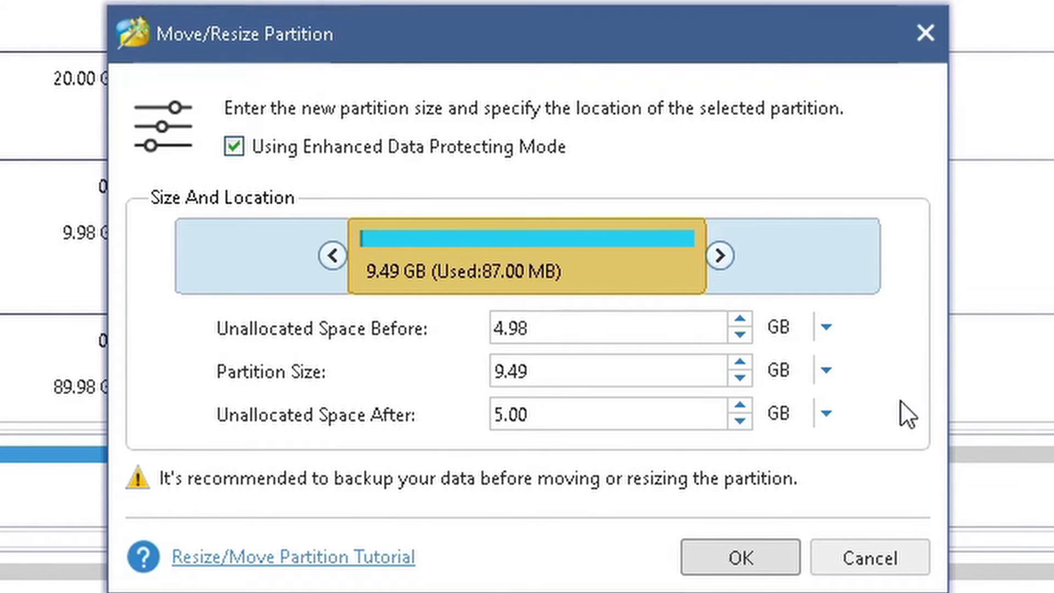
left_click_drag(528, 328, 413, 334)
type("5.00")
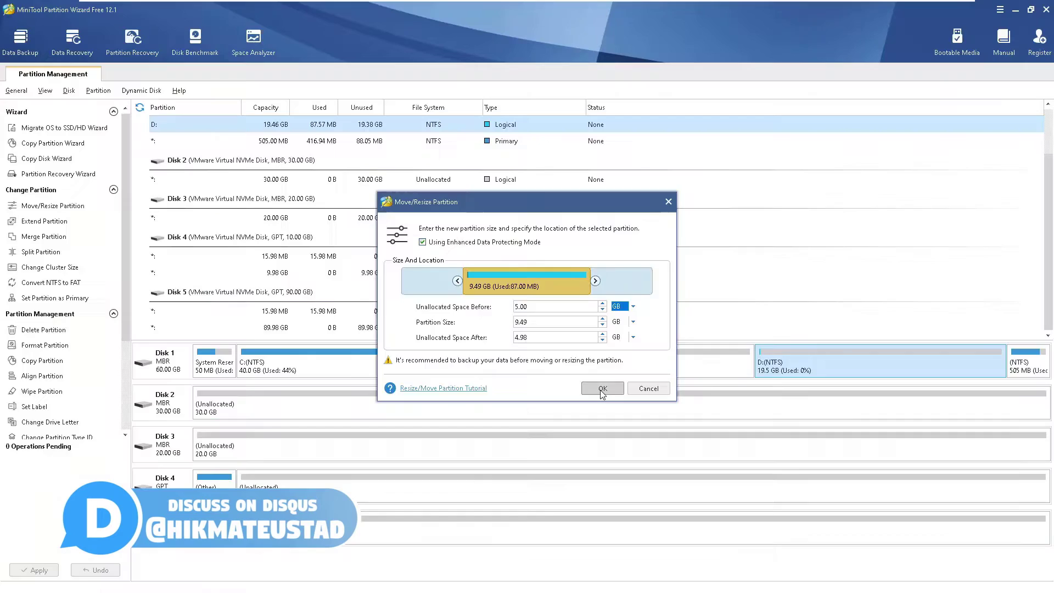
left_click(740, 557)
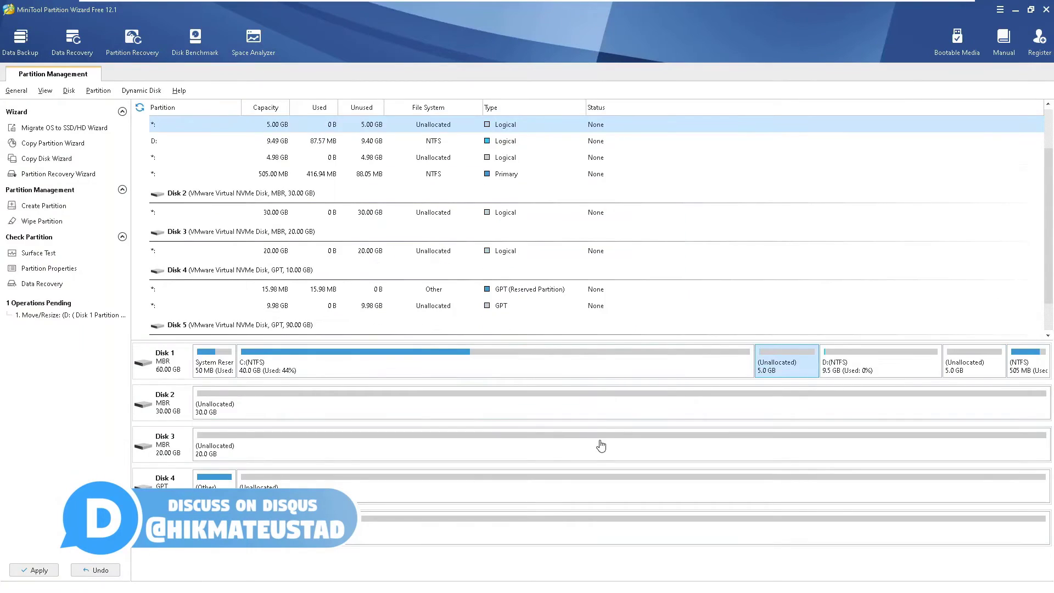
- Apply the pending resize of D: and dismiss the completion message
left_click(39, 570)
left_click(503, 328)
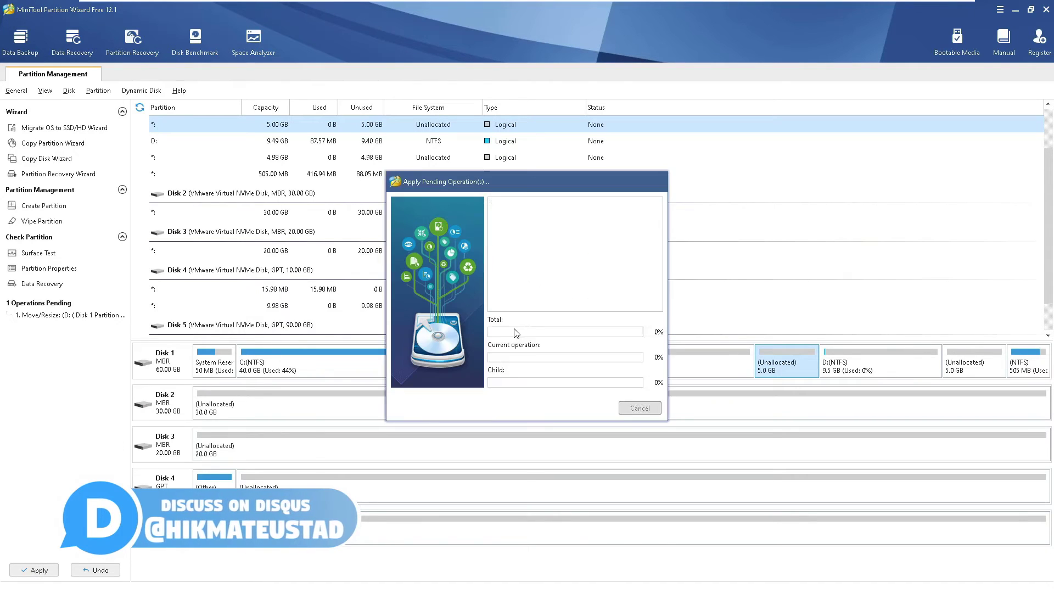
left_click(529, 320)
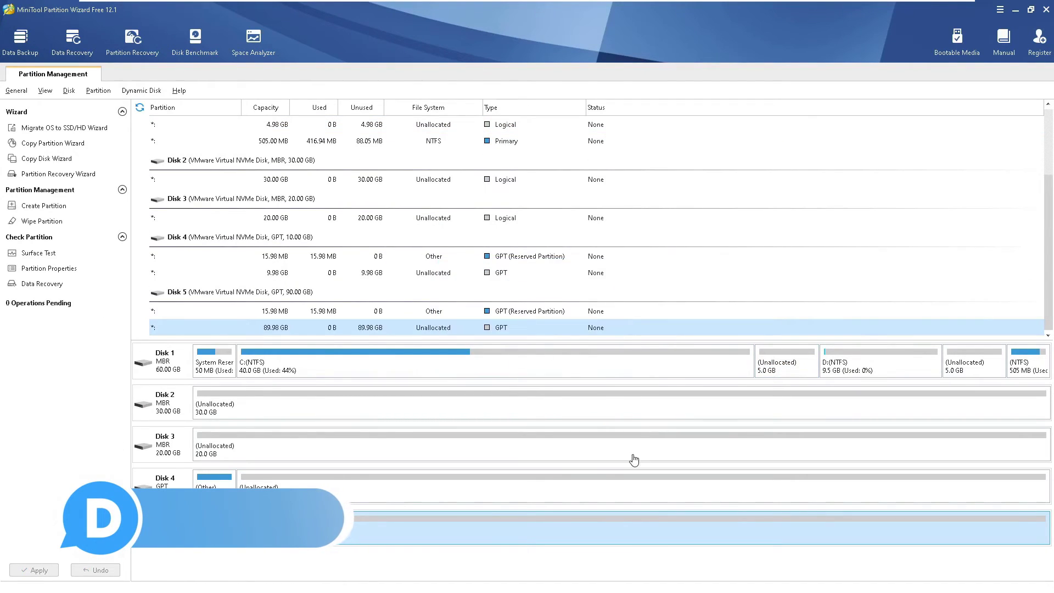
- Resize C: to 44.99 GB so that it takes up all the unallocated space directly after it
left_click(879, 369)
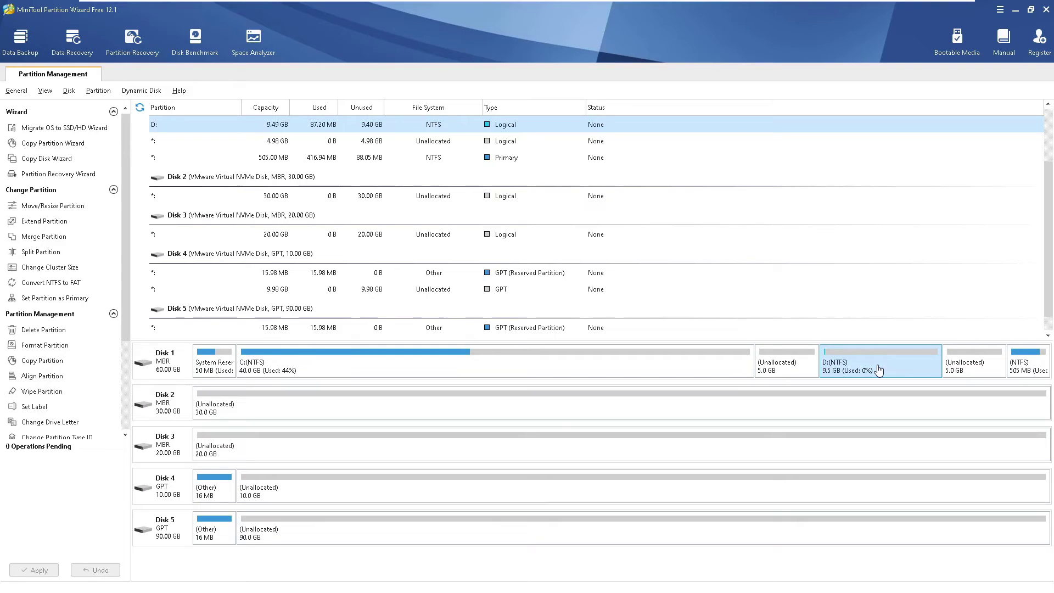
left_click(388, 379)
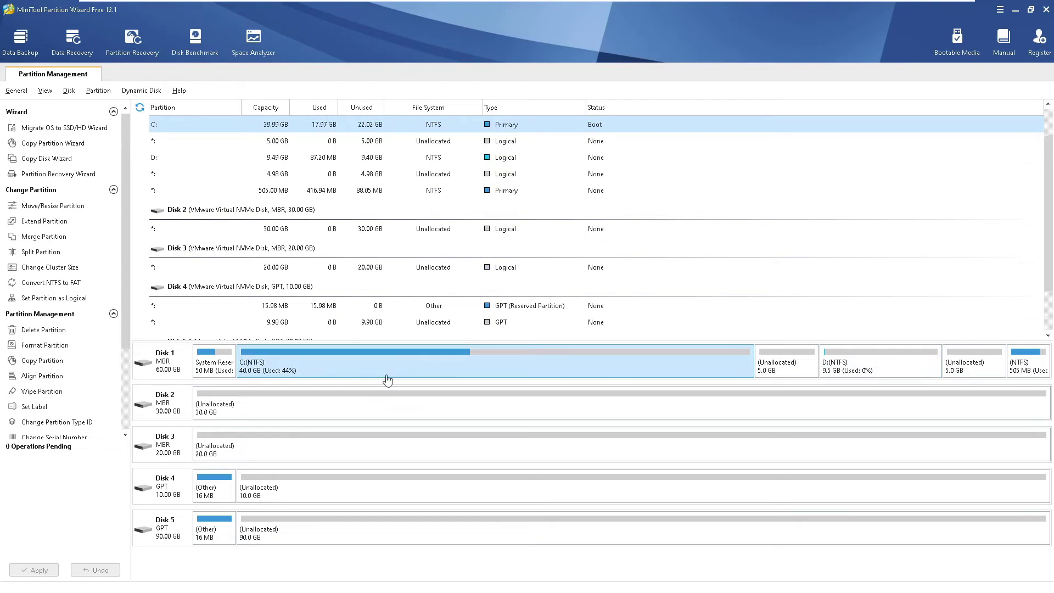
left_click(47, 206)
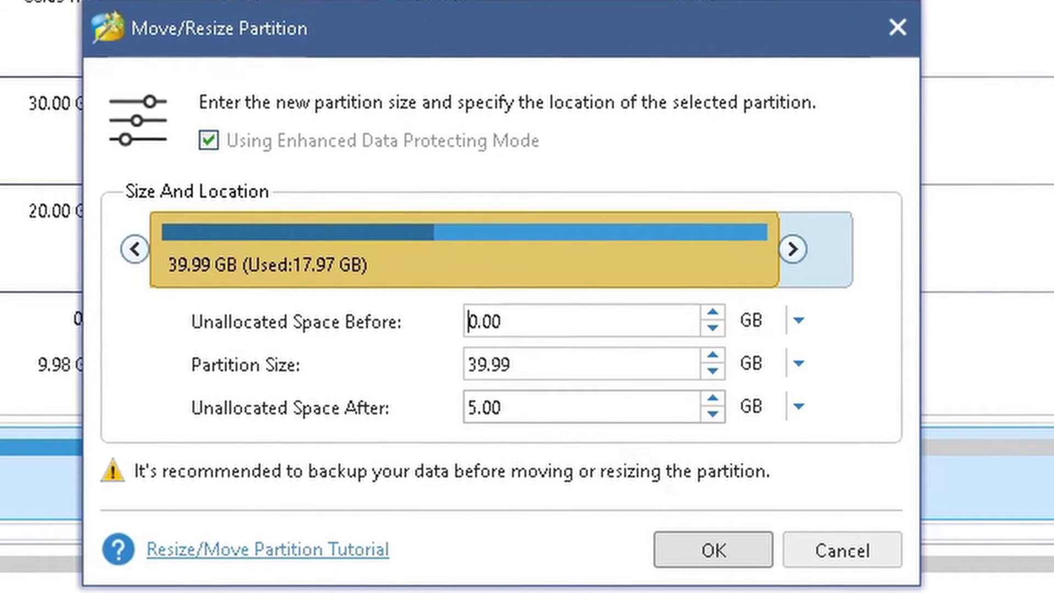
left_click_drag(778, 253, 892, 254)
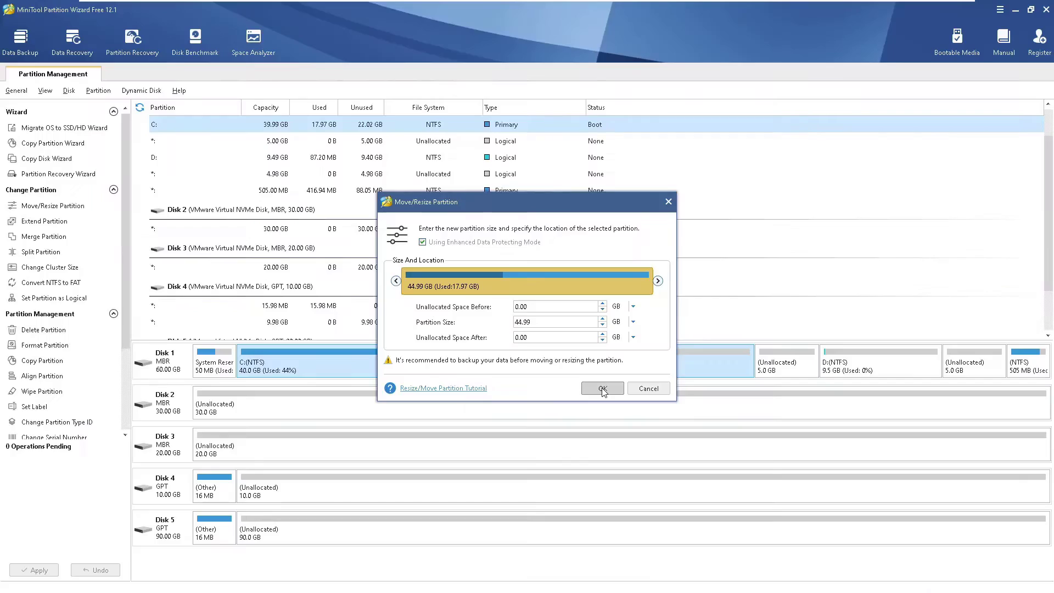
left_click(713, 548)
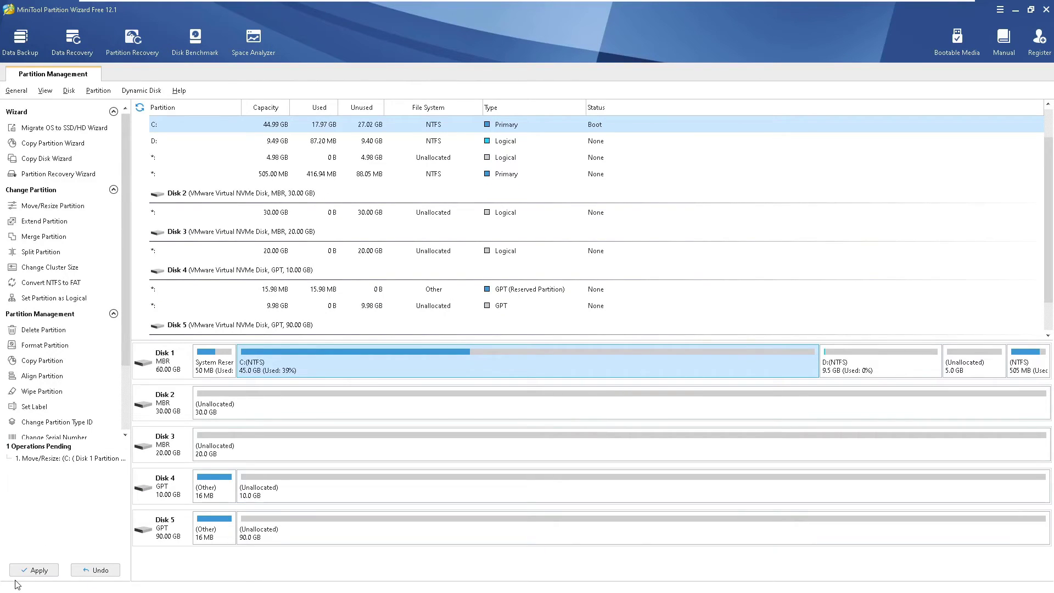
- Apply the pending resize of C: and dismiss the completion message
left_click(32, 571)
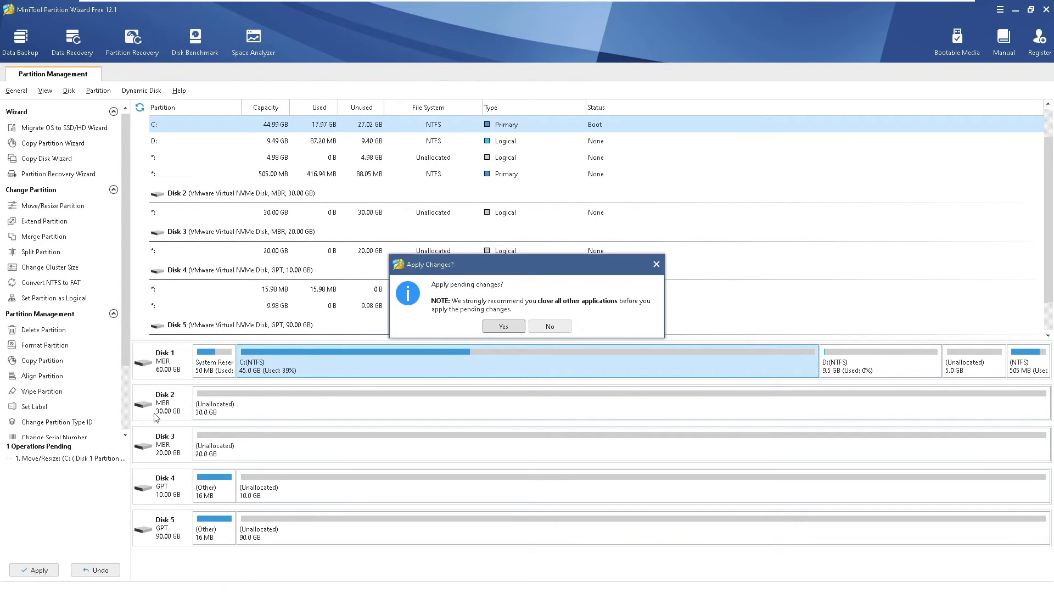
left_click(504, 327)
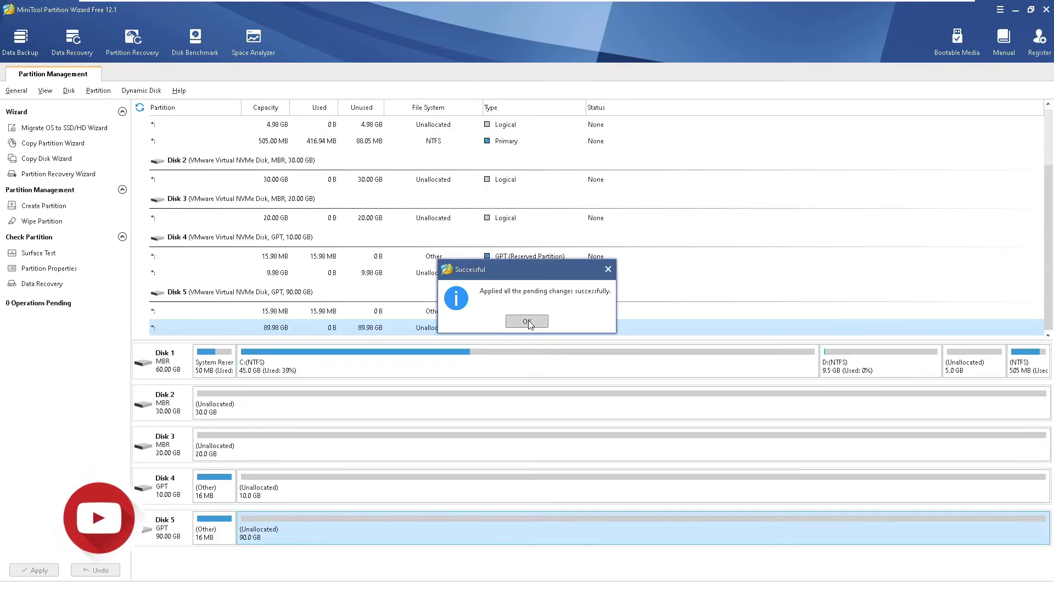
left_click(526, 322)
left_click(652, 375)
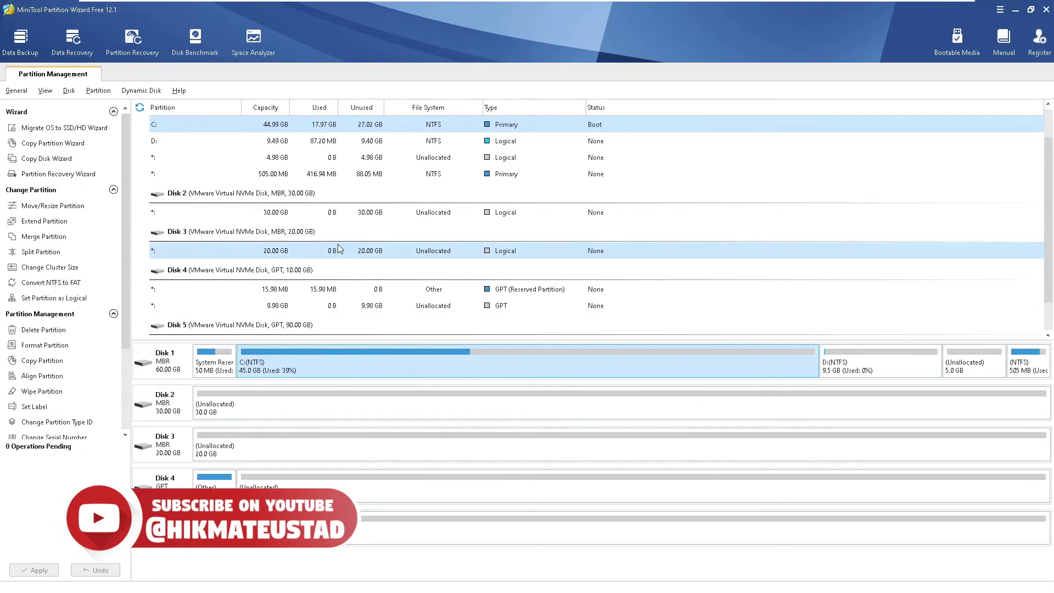
left_click(49, 206)
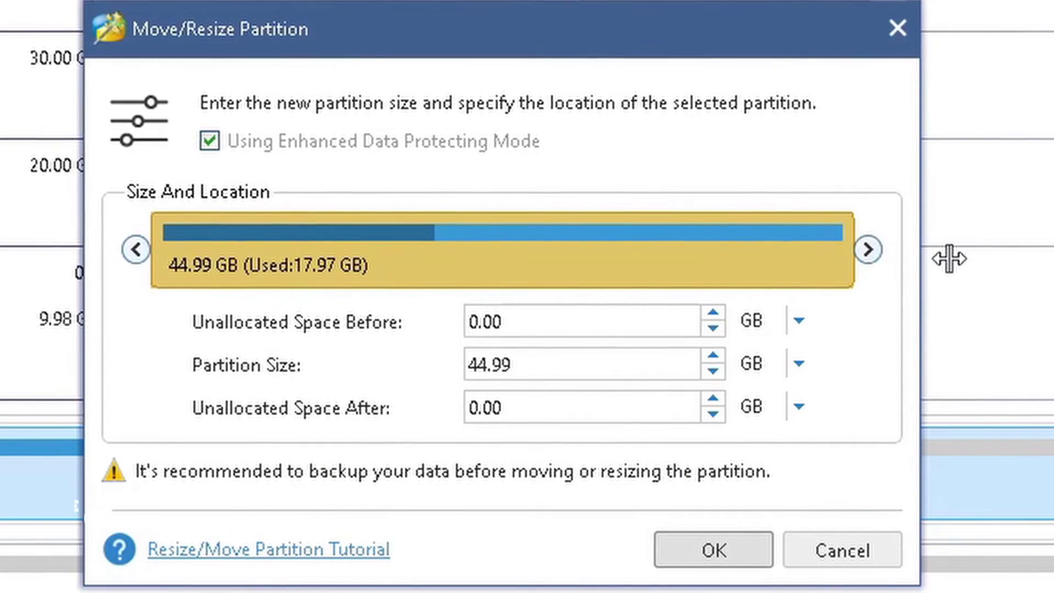
left_click_drag(878, 252, 887, 275)
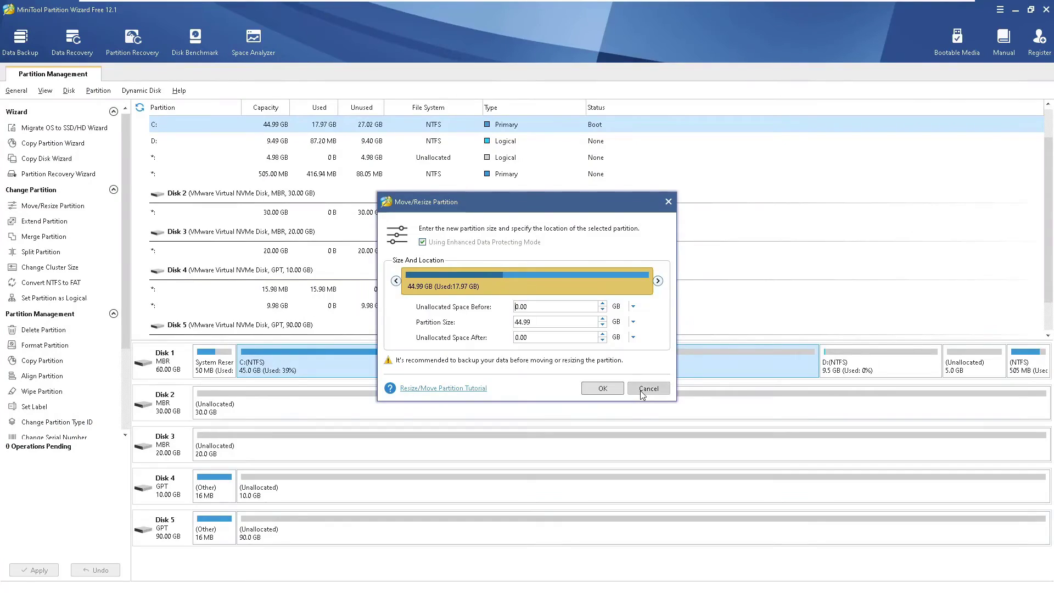
left_click(641, 391)
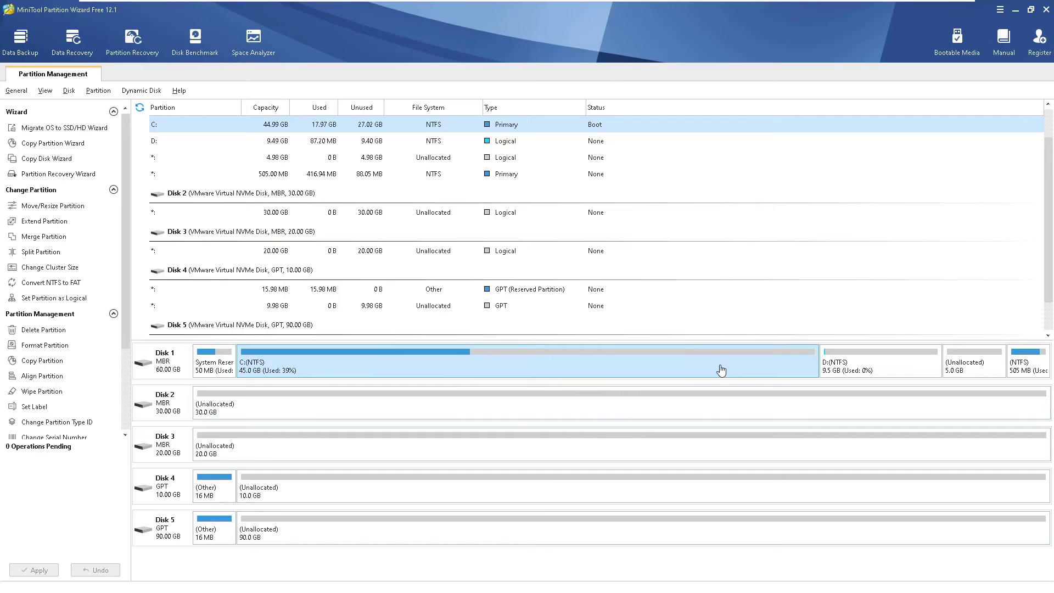
- Extend C: with the Extend Partition feature, taking all 4.98 GB from the unallocated space beyond D:
left_click(37, 224)
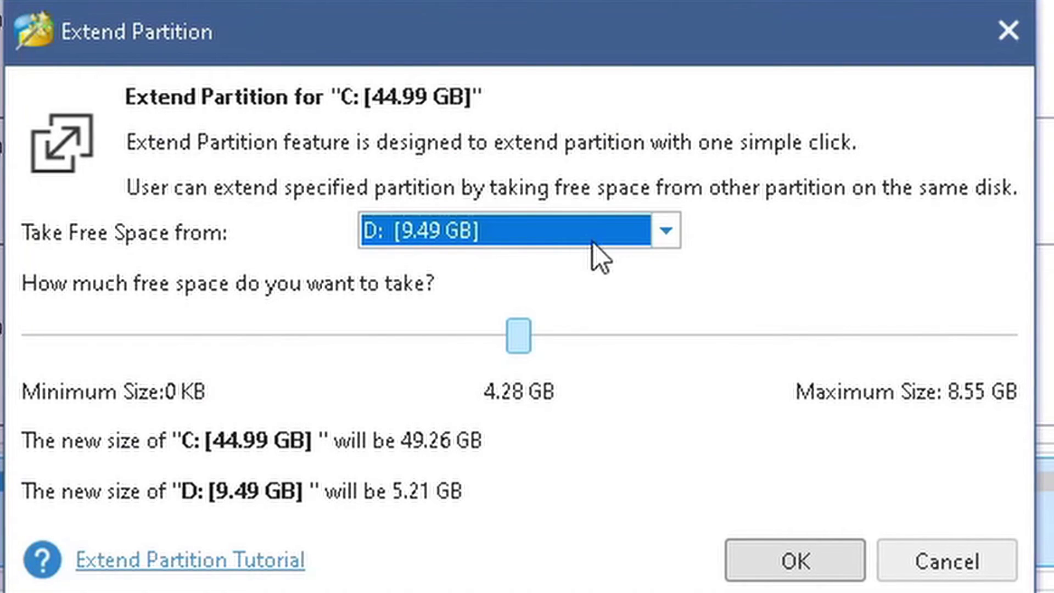
left_click(549, 277)
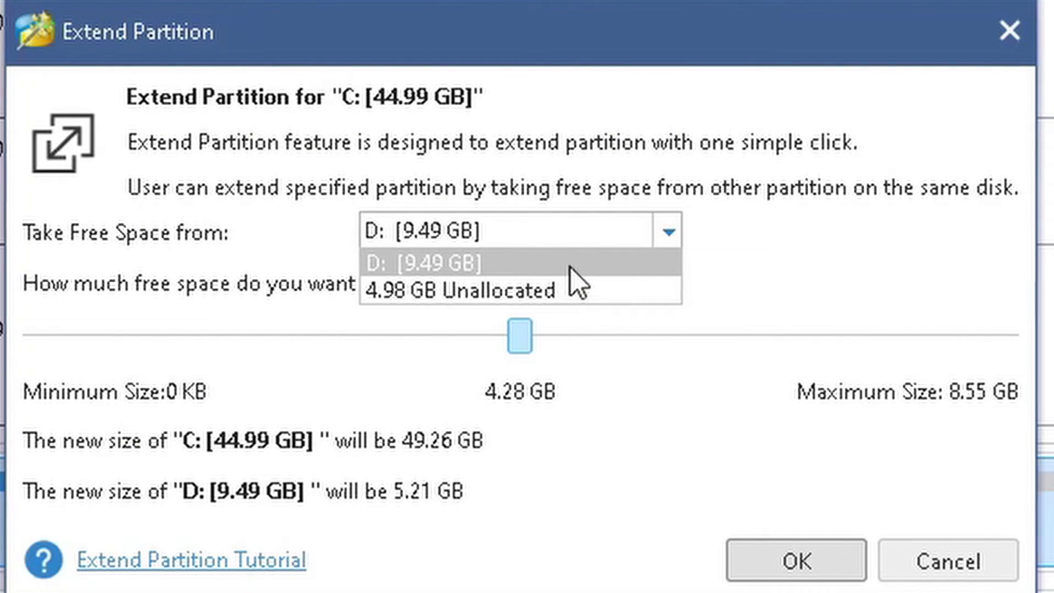
left_click(561, 292)
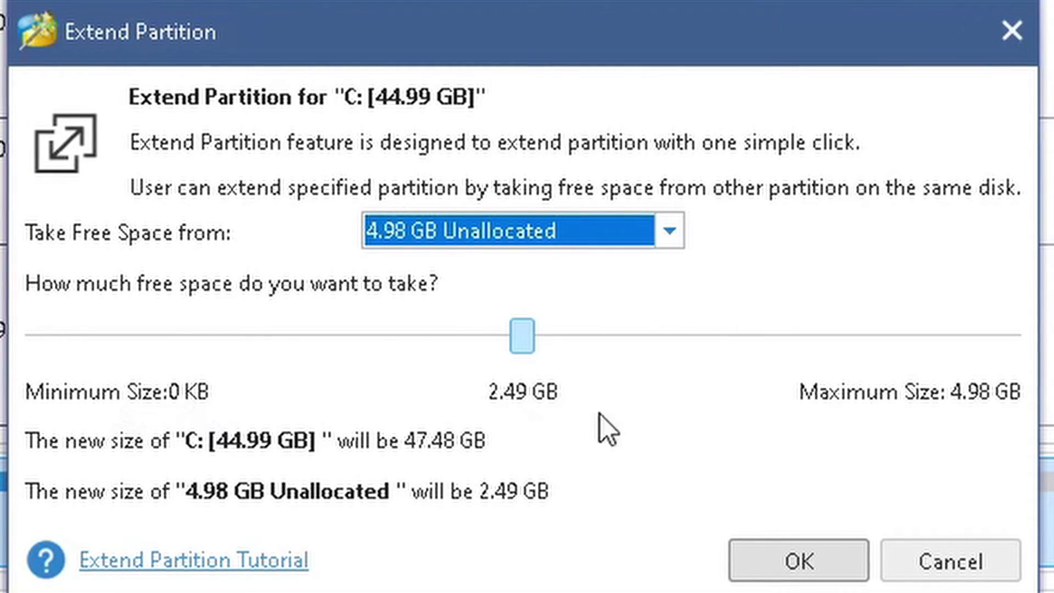
left_click(531, 342)
left_click_drag(530, 342, 1042, 339)
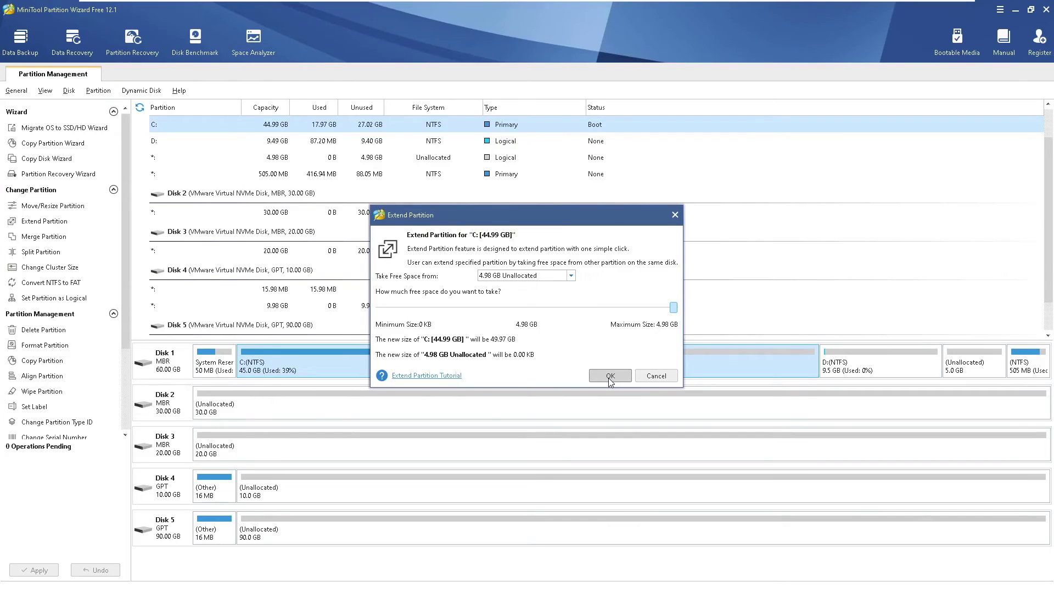
left_click(610, 378)
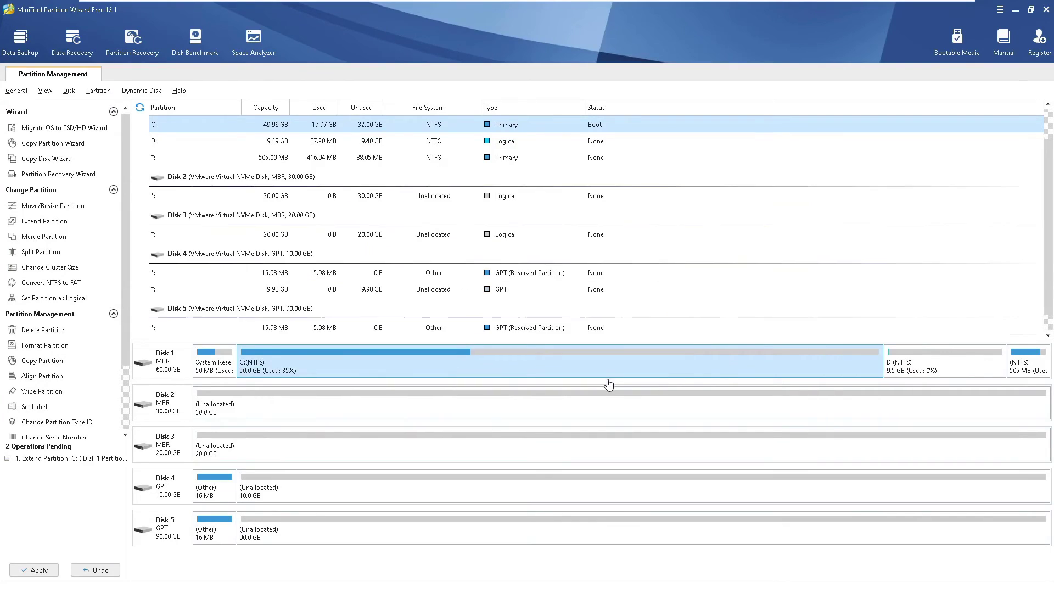
- Apply the pending extension of C:, dismiss the completion message, and select C: on Disk 1
left_click(37, 571)
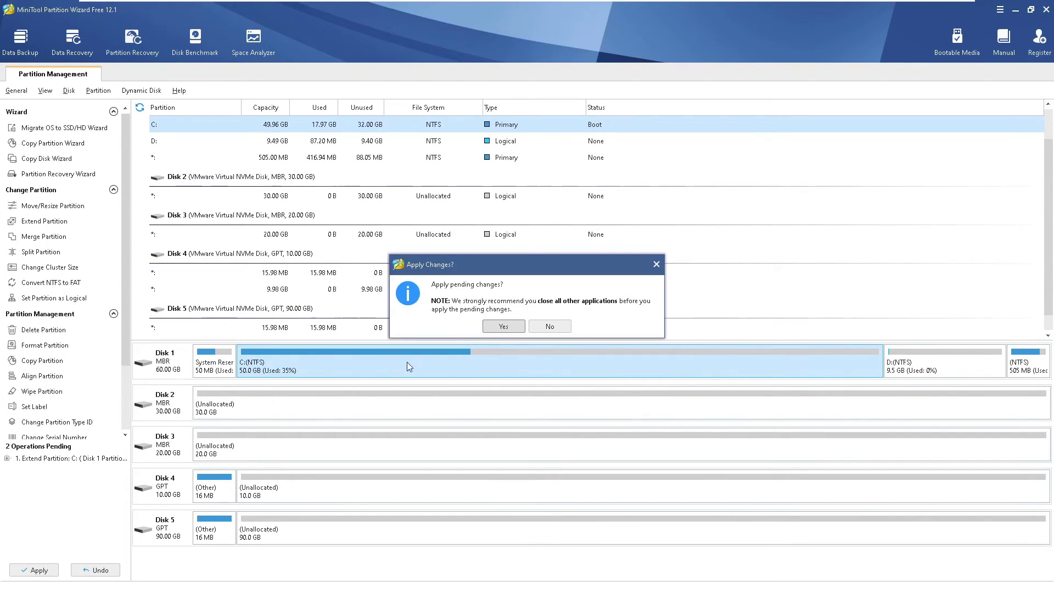
left_click(495, 326)
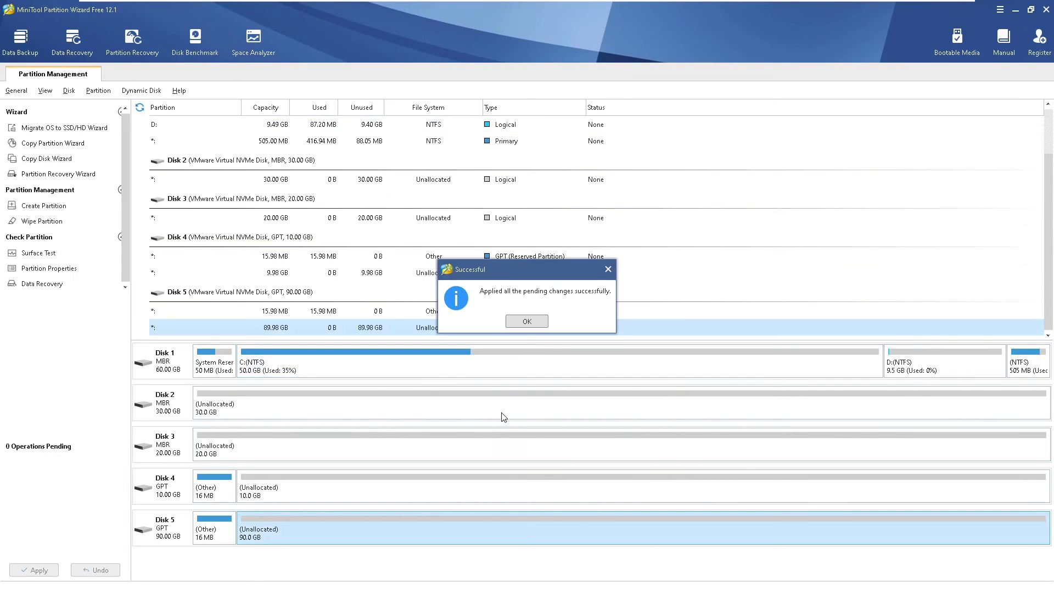
left_click(528, 322)
left_click(583, 370)
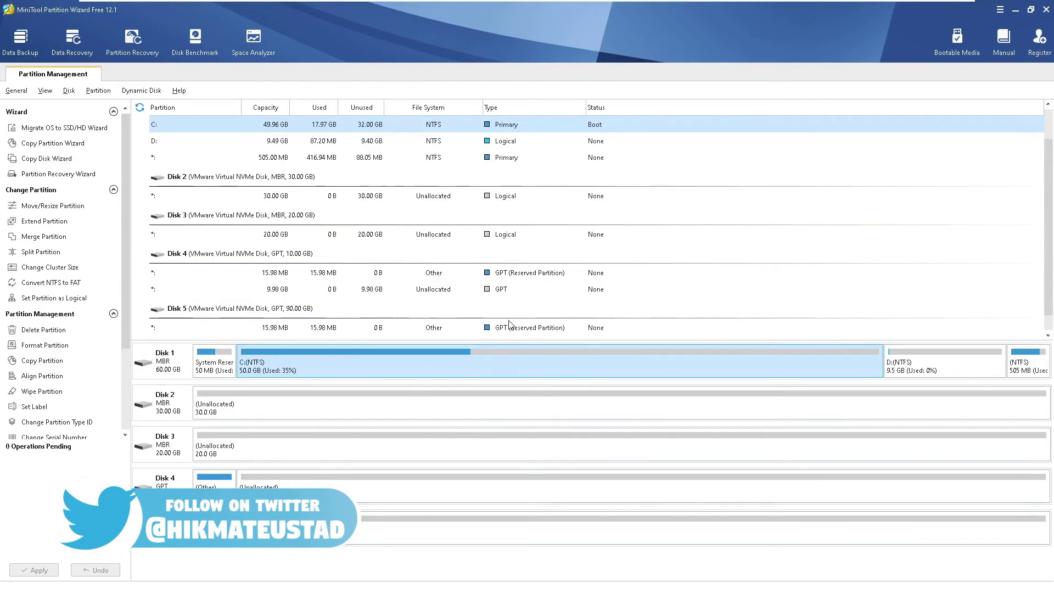
scroll(509, 324, "up", 1)
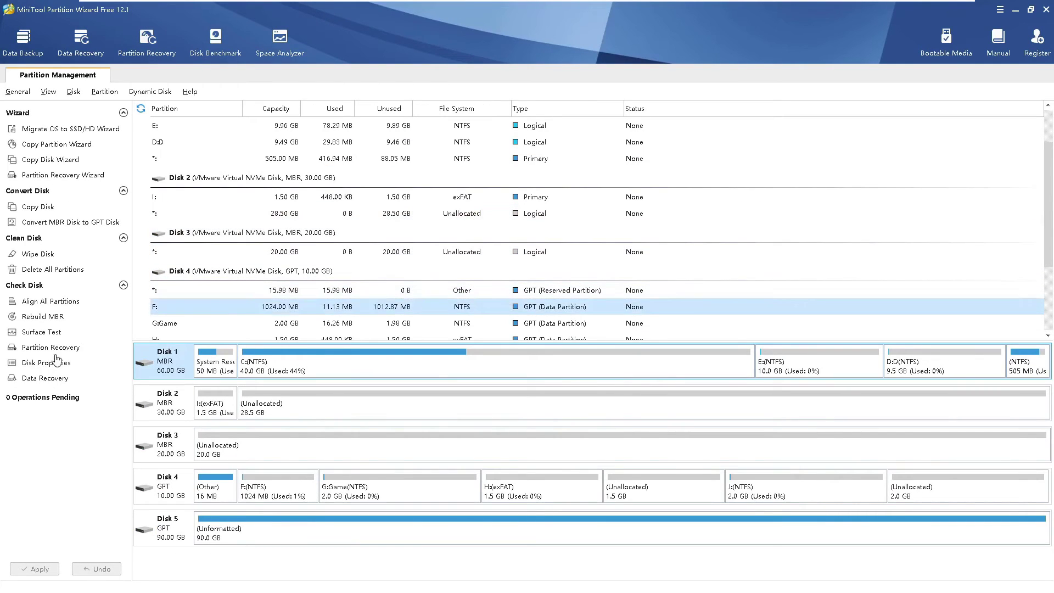
- Close MiniTool Partition Wizard and confirm exiting
left_click(1046, 9)
left_click(513, 322)
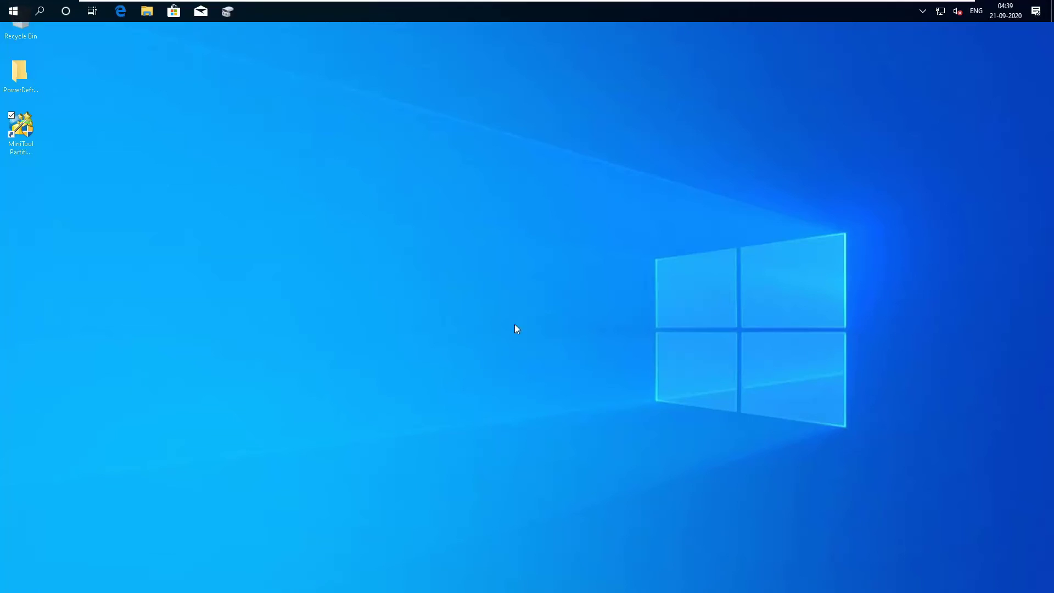
left_click(922, 11)
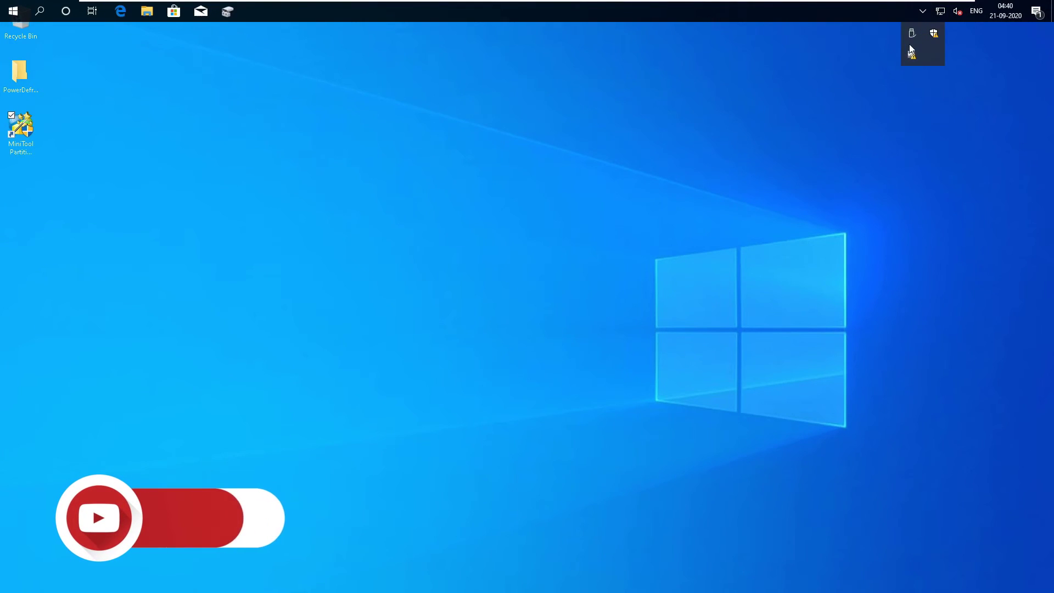
left_click(67, 72)
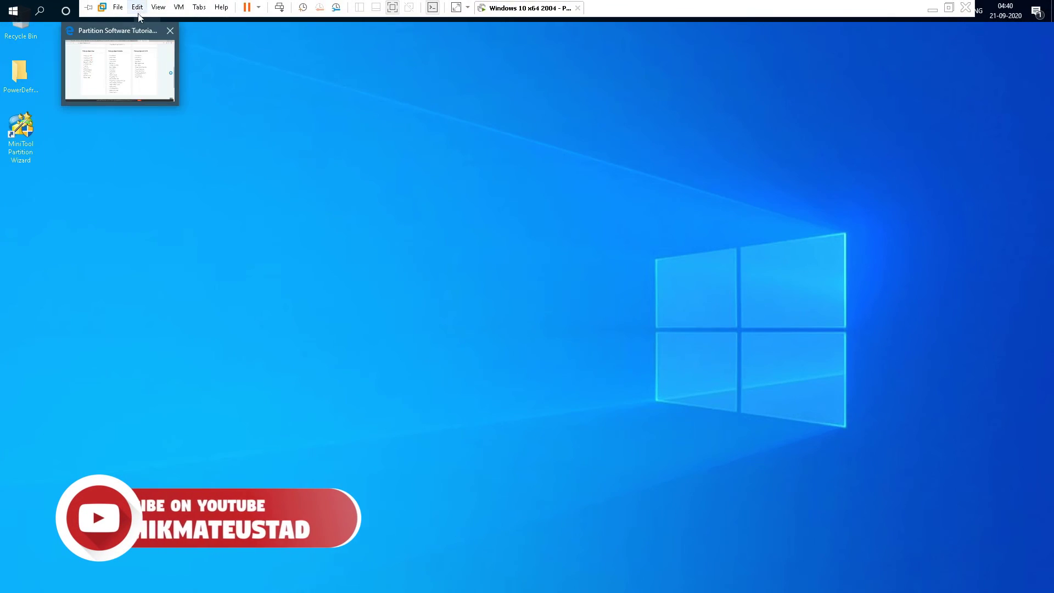
left_click(137, 7)
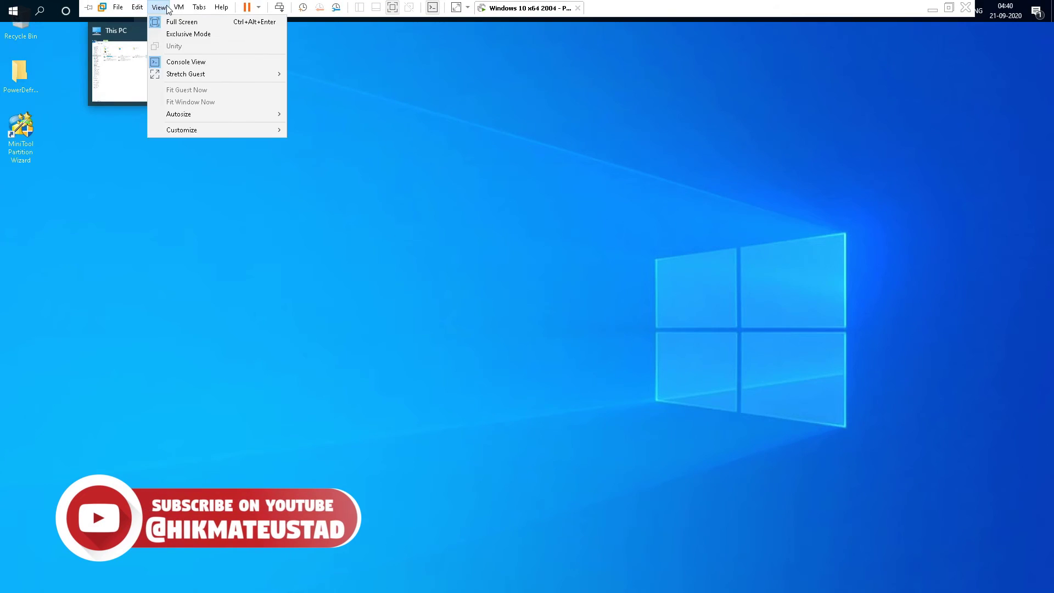
mouse_move(179, 6)
left_click(625, 133)
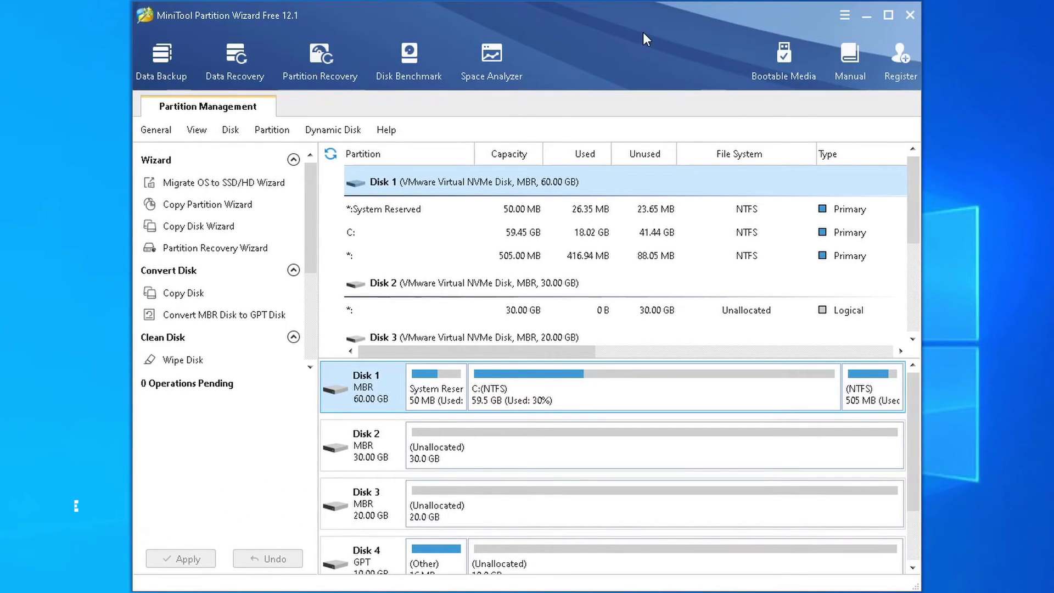
- View the program's version and build information, and close the About window
left_click(846, 14)
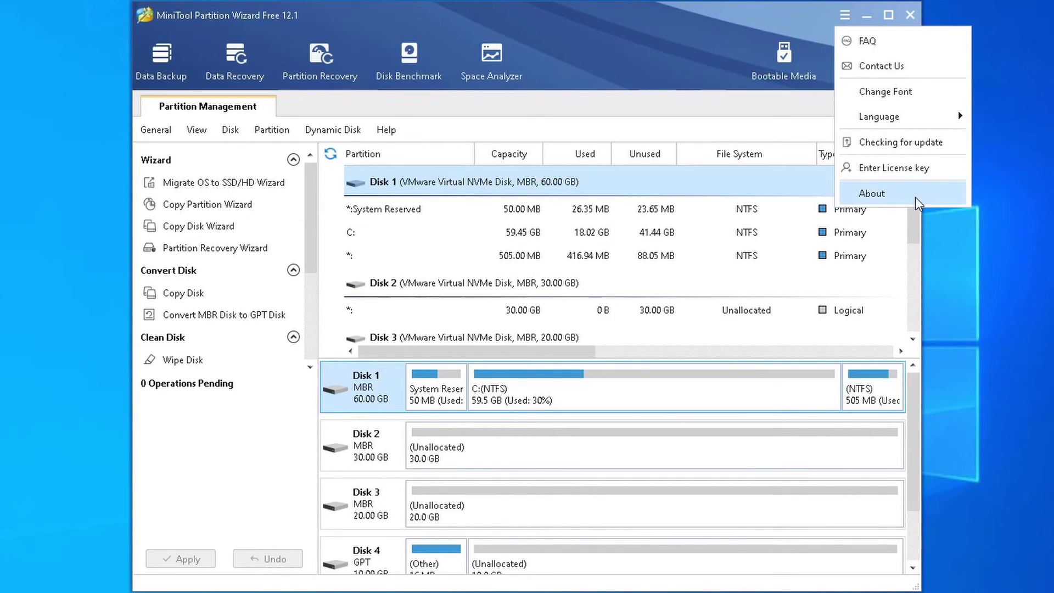
left_click(878, 193)
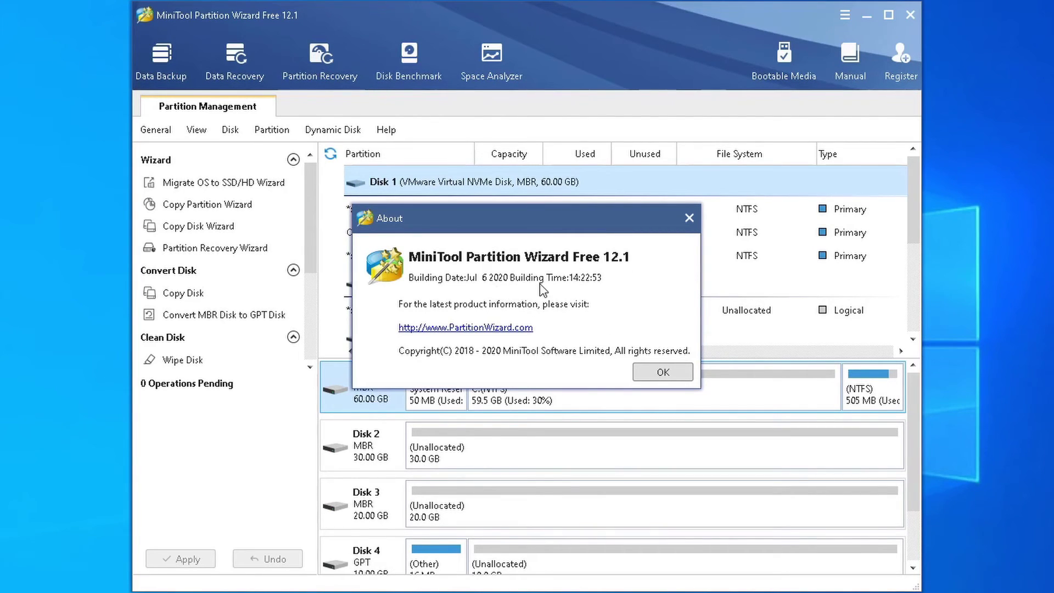
left_click(652, 372)
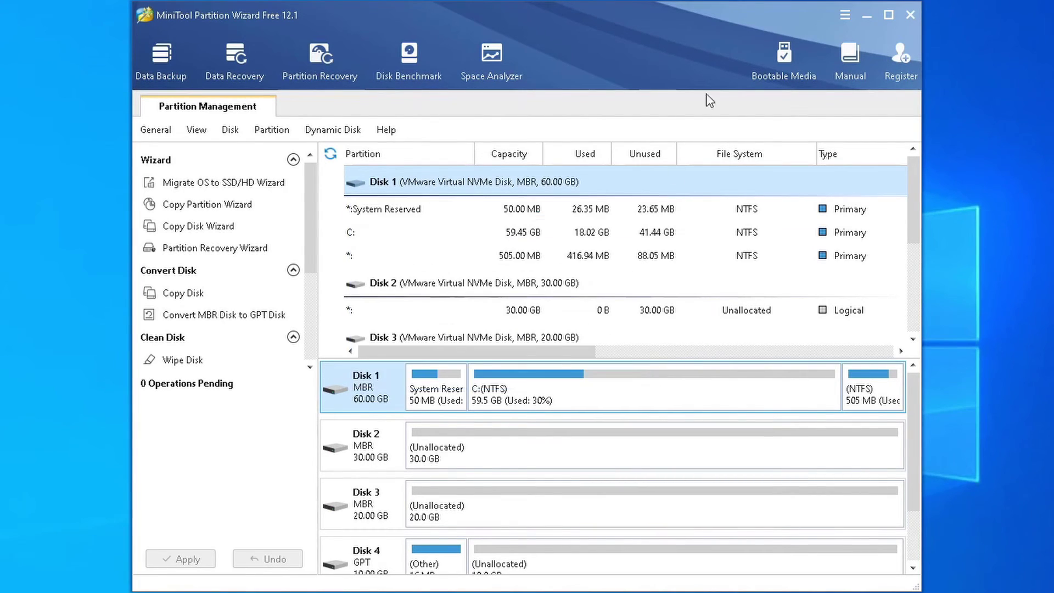
- Check for a program update and dismiss the result message
left_click(845, 16)
left_click(879, 146)
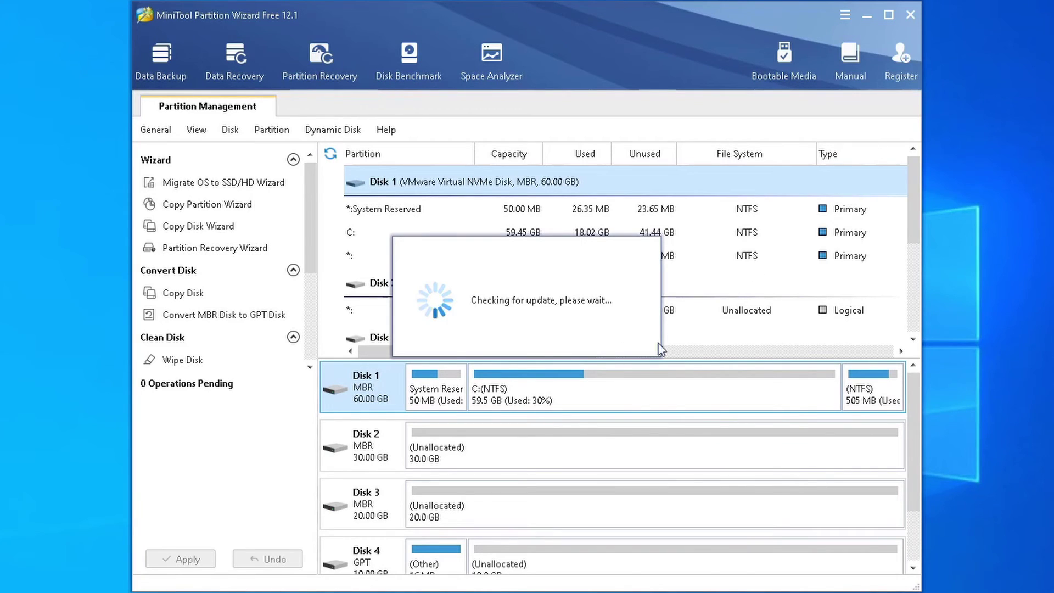
left_click(533, 332)
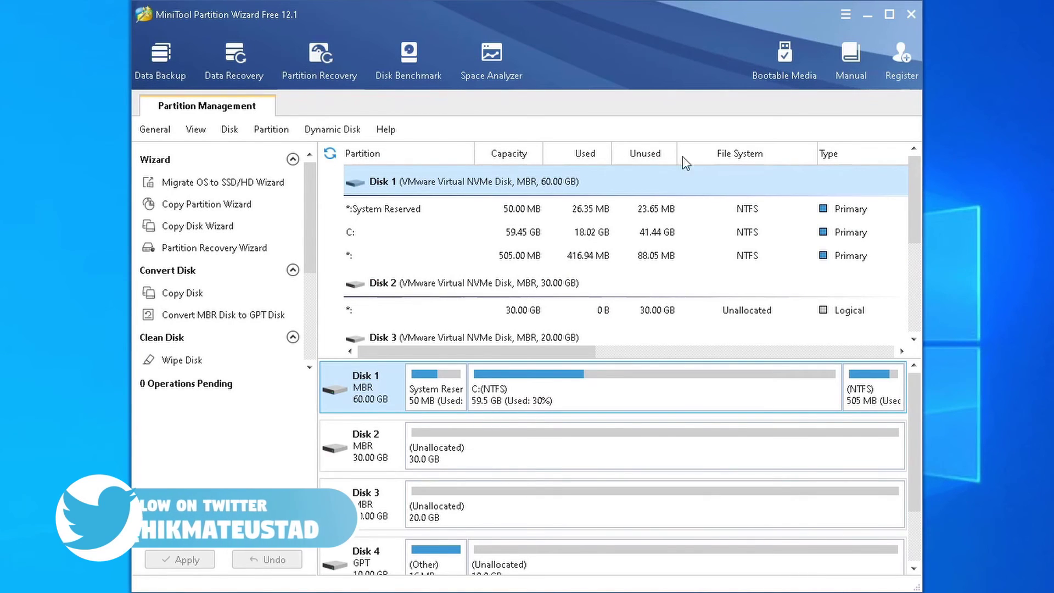
scroll(850, 307, "down", 1)
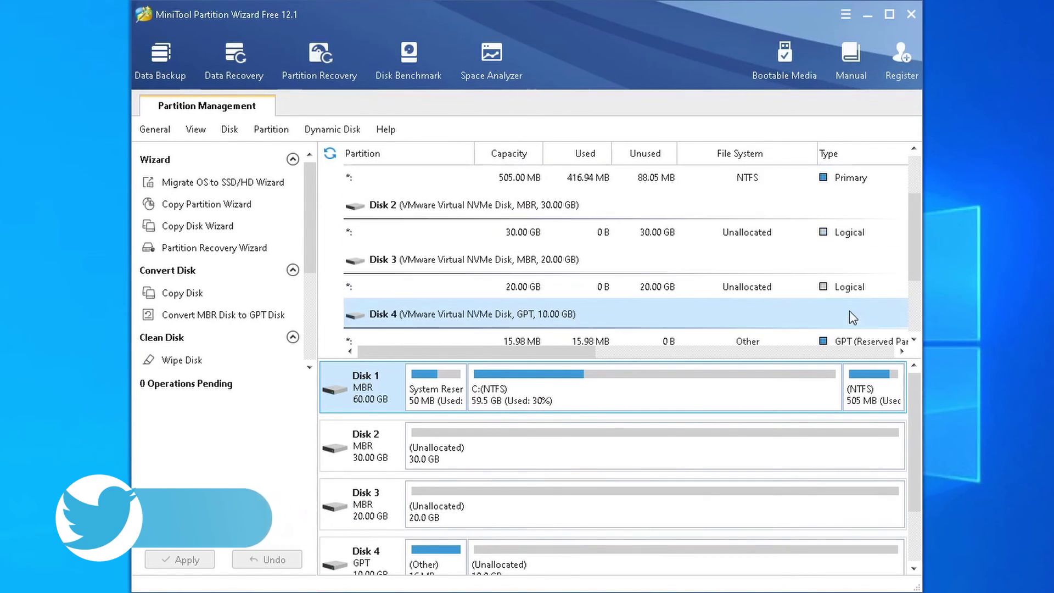
scroll(851, 315, "down", 1)
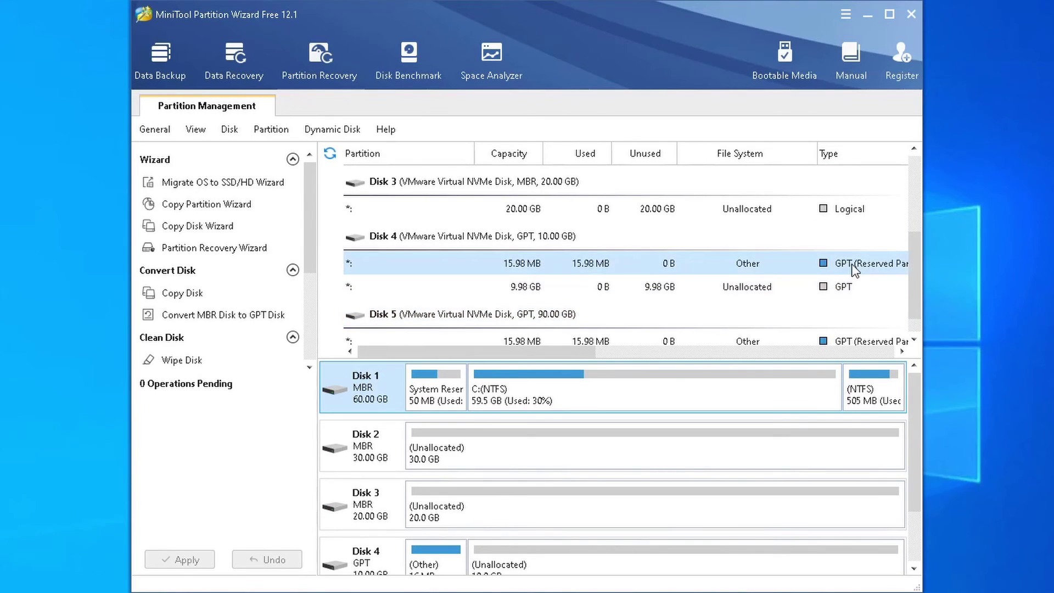
scroll(849, 296, "down", 1)
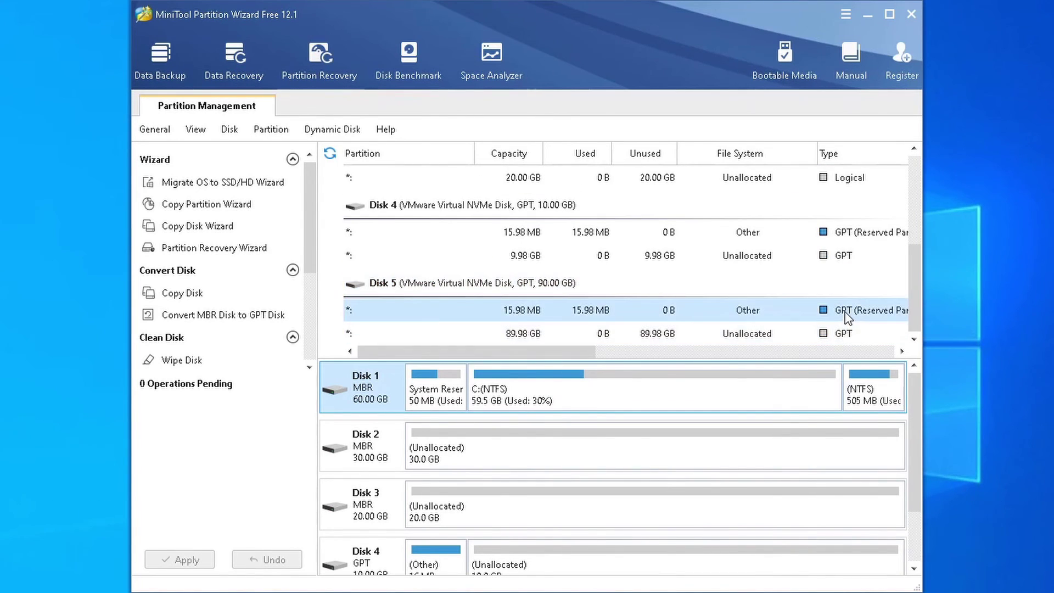
scroll(846, 310, "up", 3)
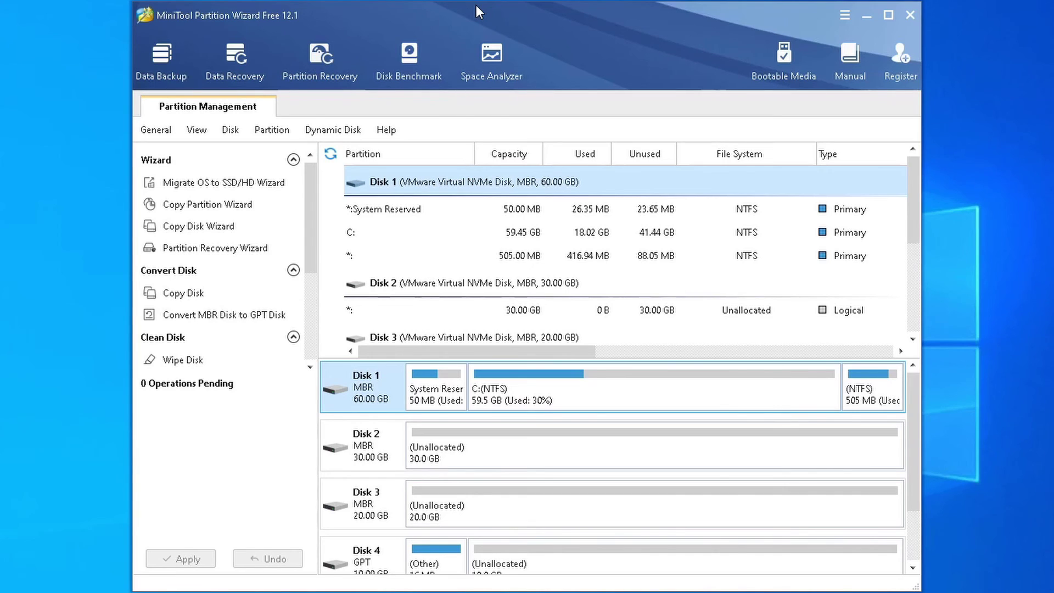
- Reopen the About information to check the installed edition and version, and close it
left_click(847, 11)
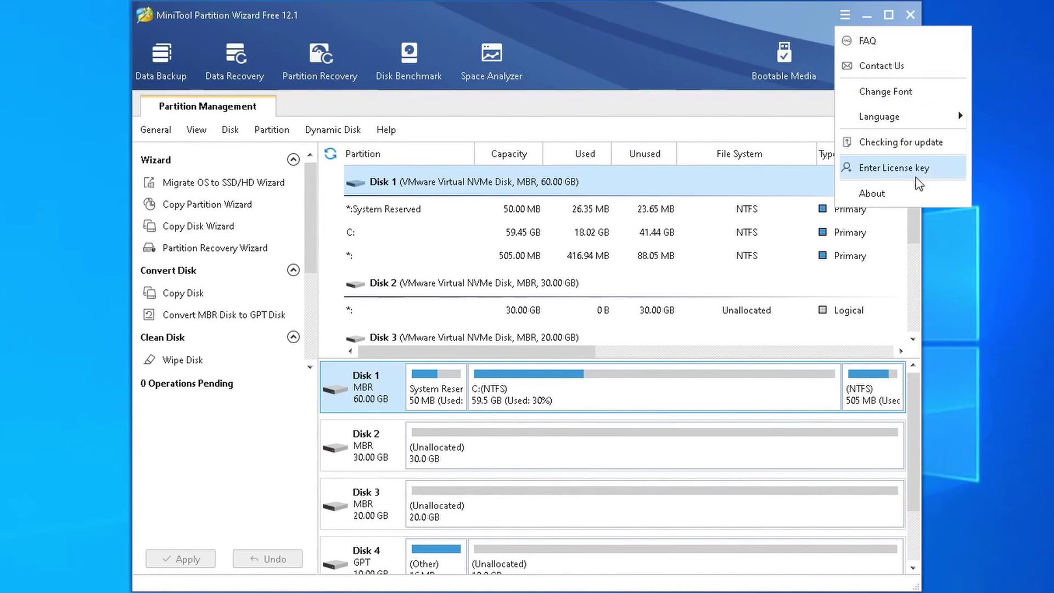
left_click(918, 203)
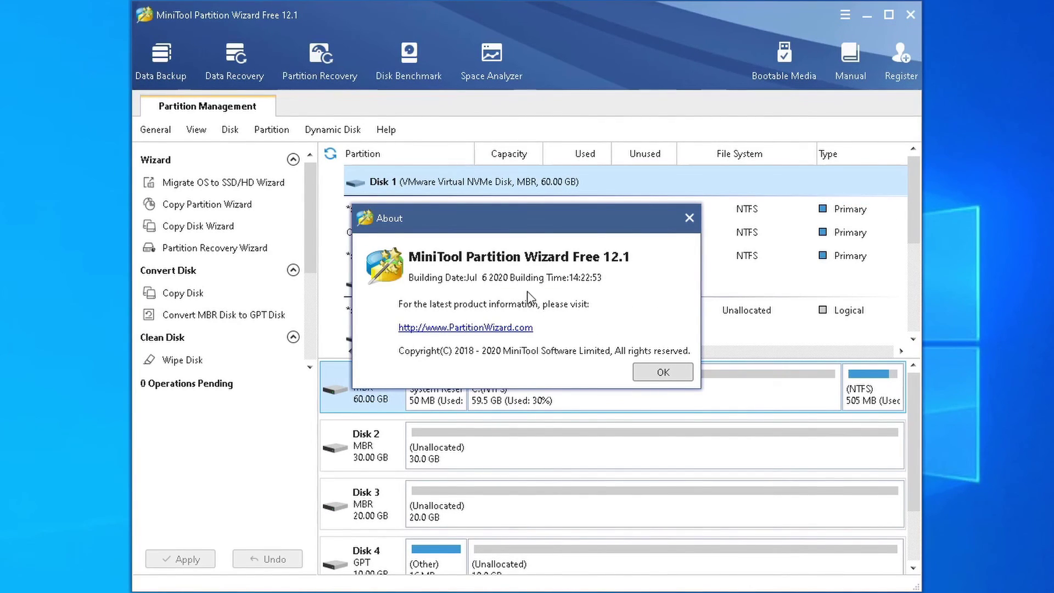
left_click(654, 374)
- Run the program's update check again and dismiss its result
left_click(844, 14)
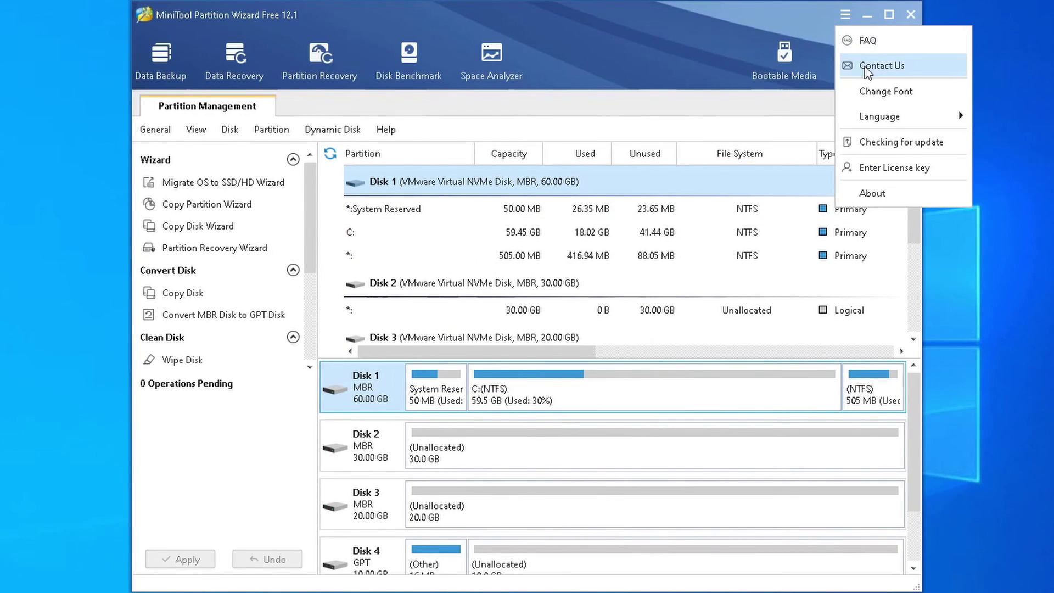
left_click(878, 142)
left_click(522, 332)
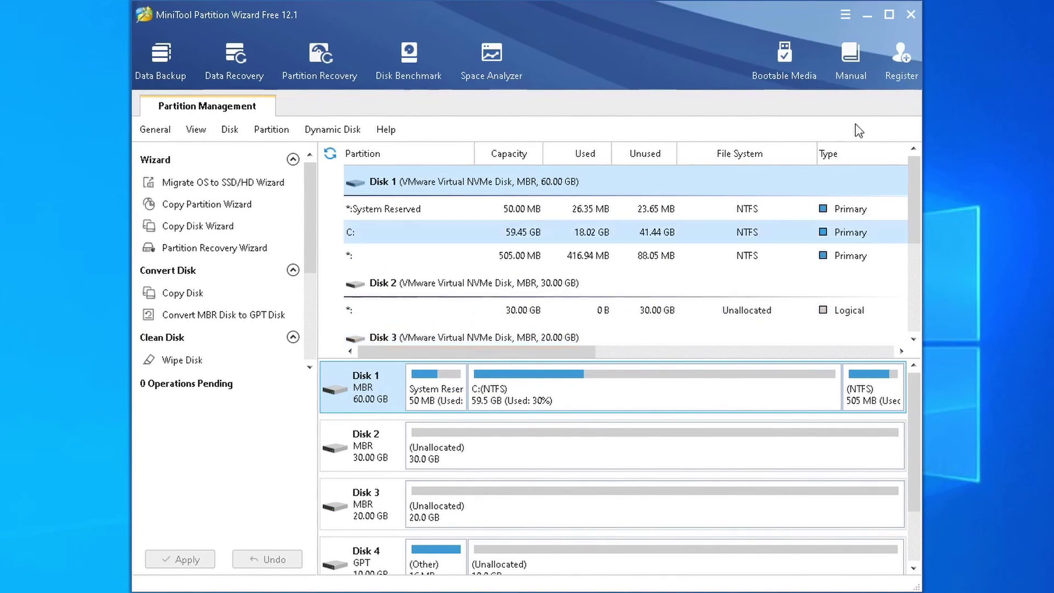